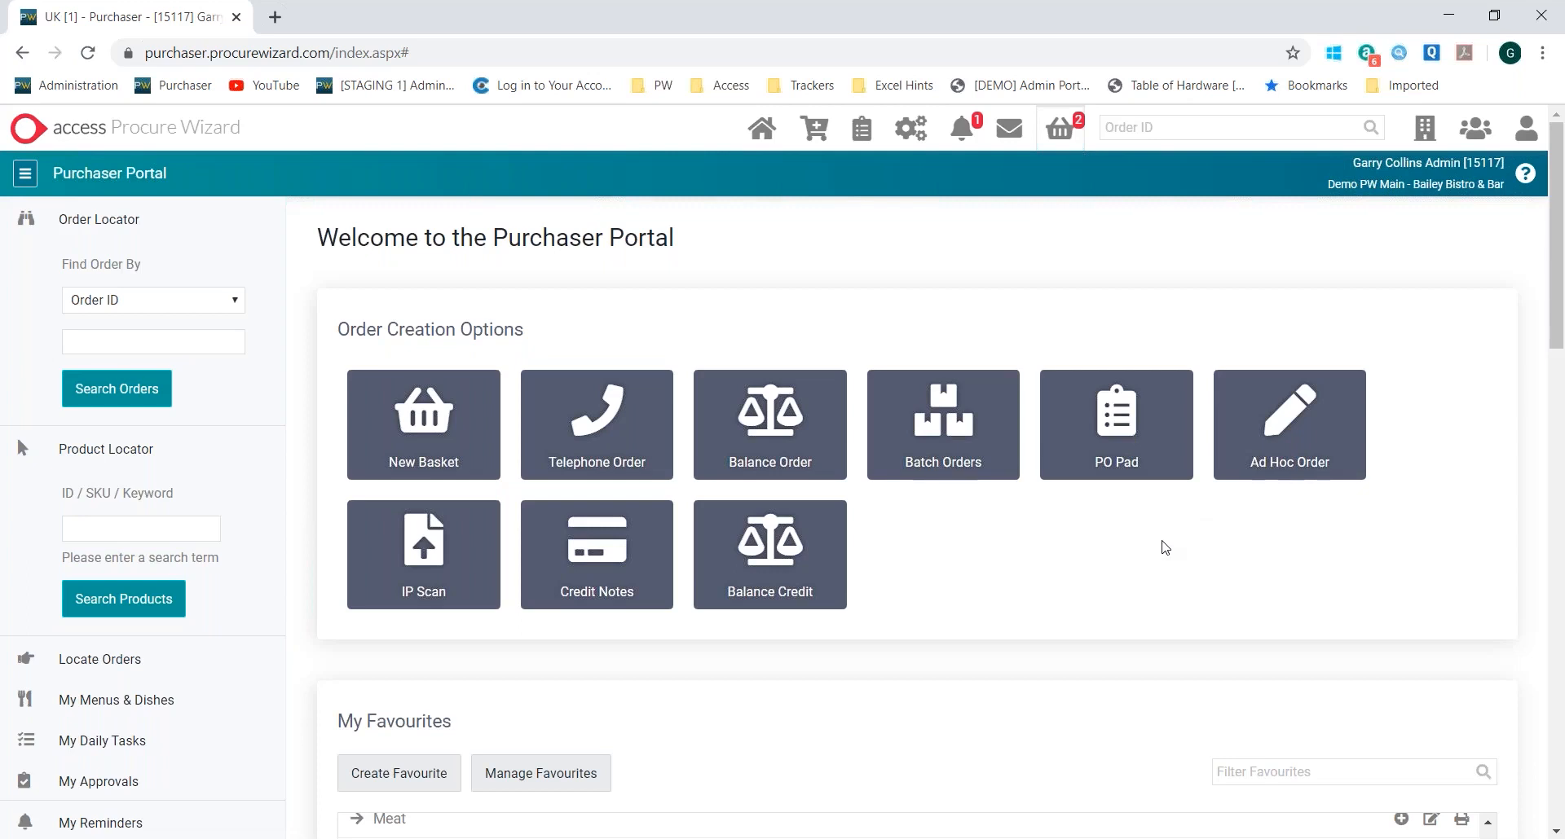
Look through the saved order lists under My Favourites on the portal home page
{"action": "scroll", "coordinate": [1163, 545], "scroll_direction": "down", "scroll_amount": 5}
{"action": "scroll", "coordinate": [537, 480], "scroll_direction": "up", "scroll_amount": 1}
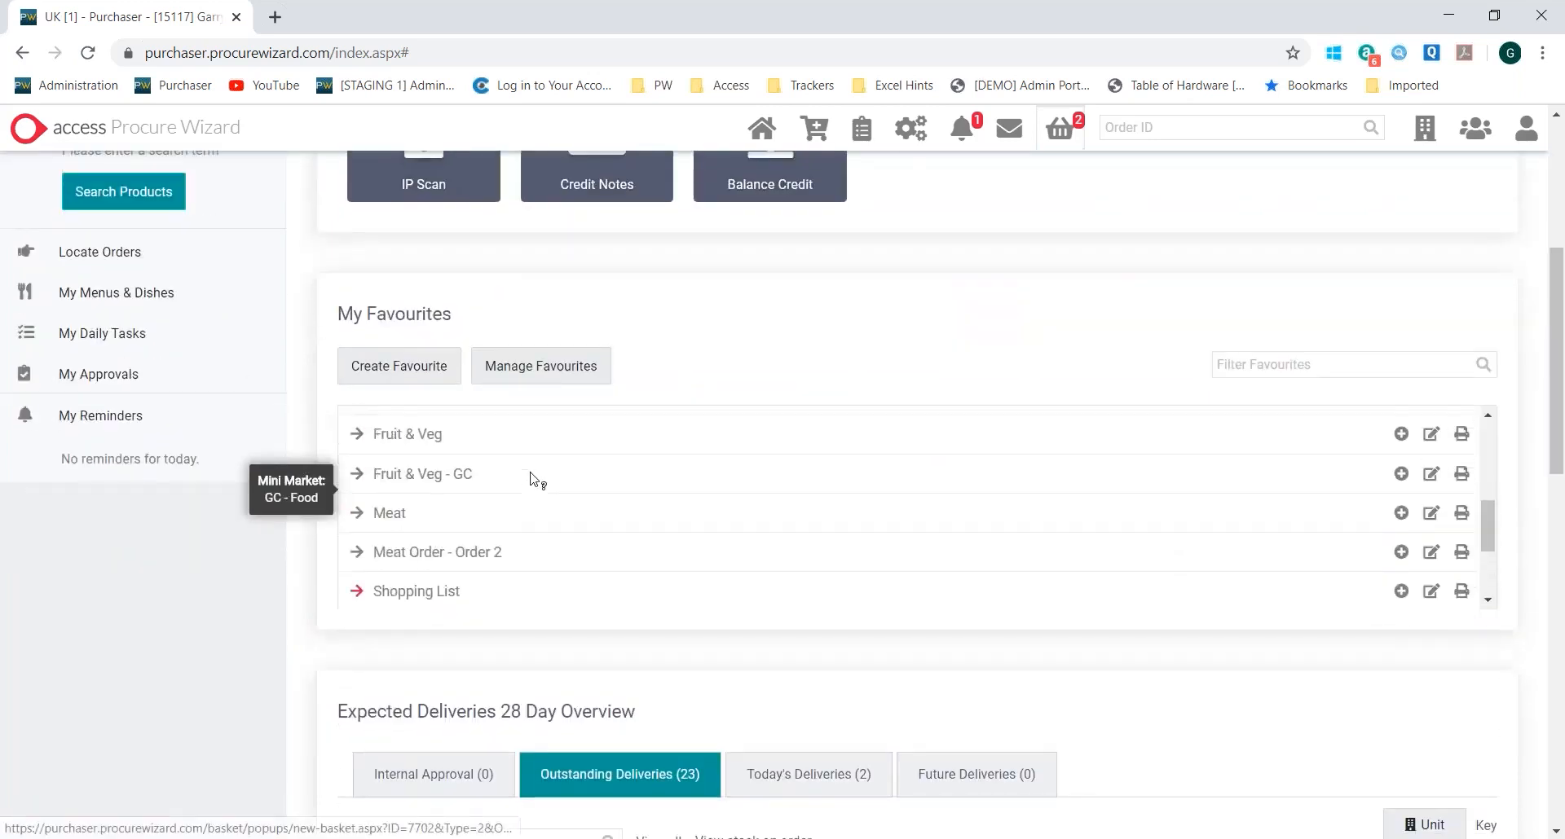
{"action": "scroll", "coordinate": [537, 480], "scroll_direction": "up", "scroll_amount": 1}
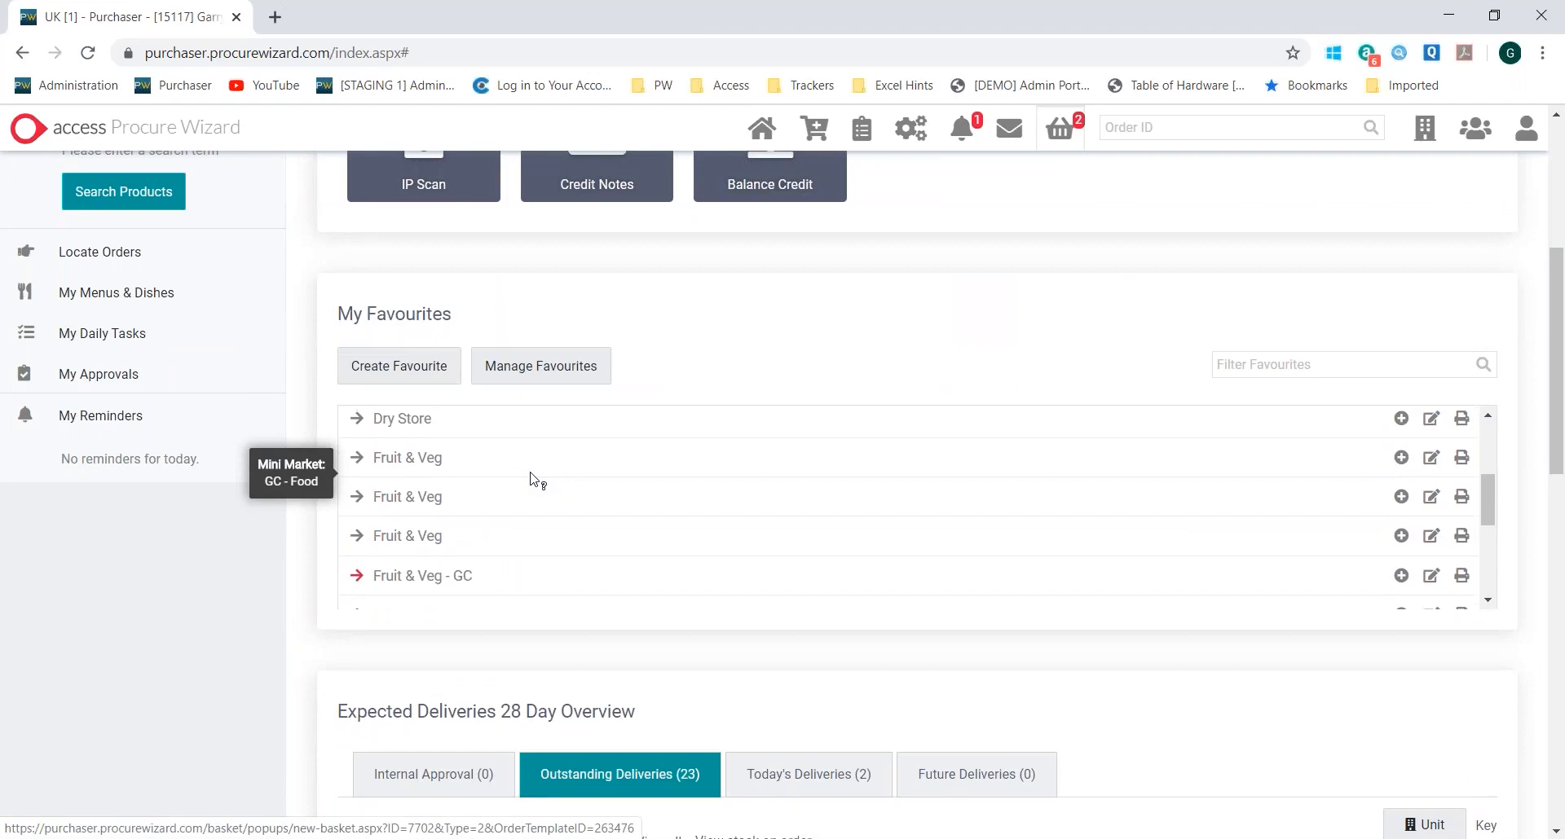
{"action": "scroll", "coordinate": [536, 480], "scroll_direction": "up", "scroll_amount": 5}
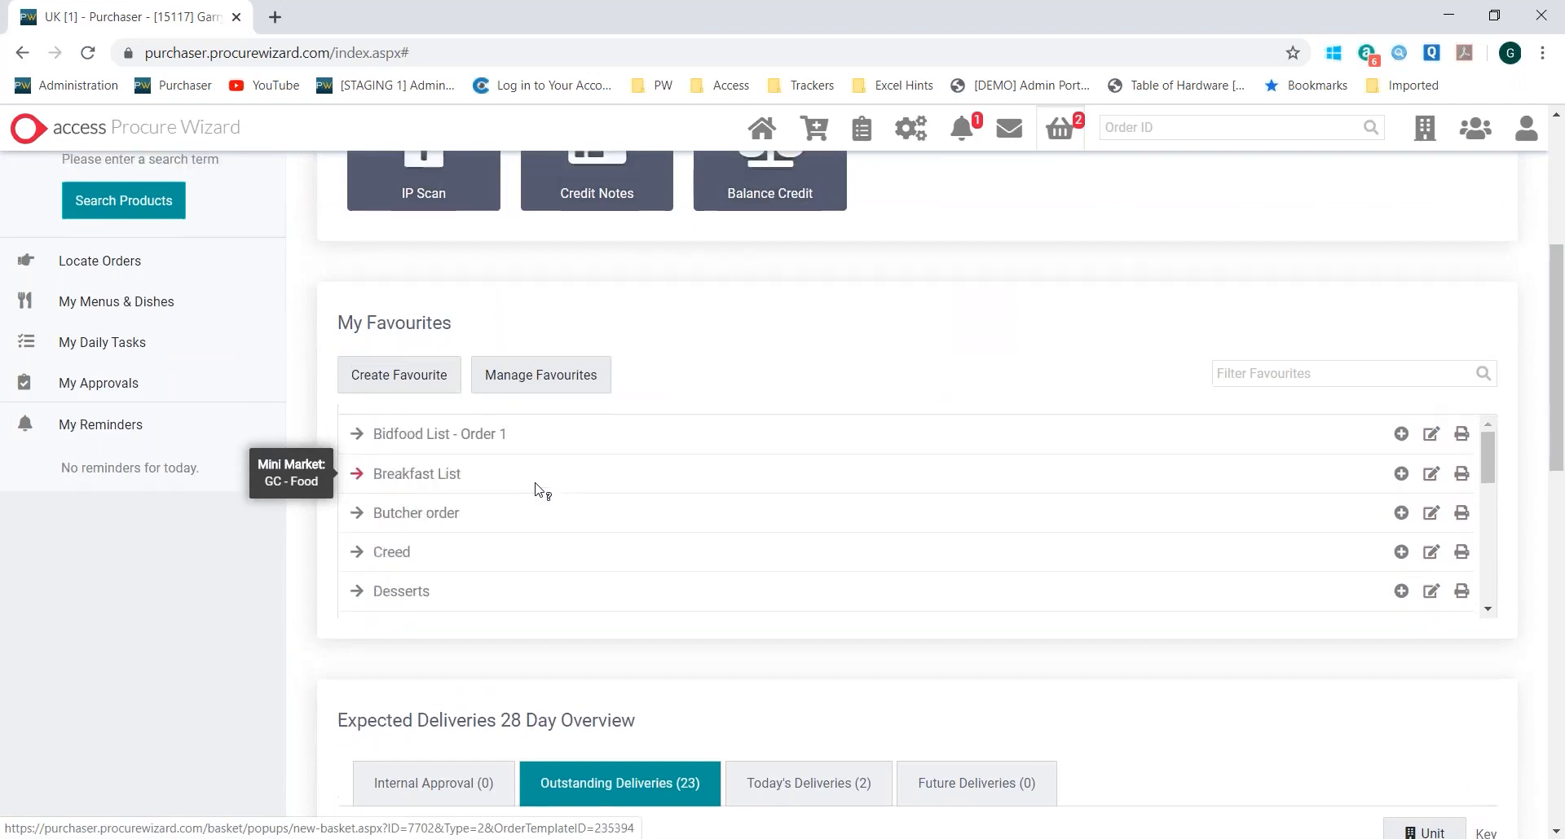
{"action": "scroll", "coordinate": [725, 481], "scroll_direction": "up", "scroll_amount": 3}
{"action": "scroll", "coordinate": [723, 479], "scroll_direction": "down", "scroll_amount": 1}
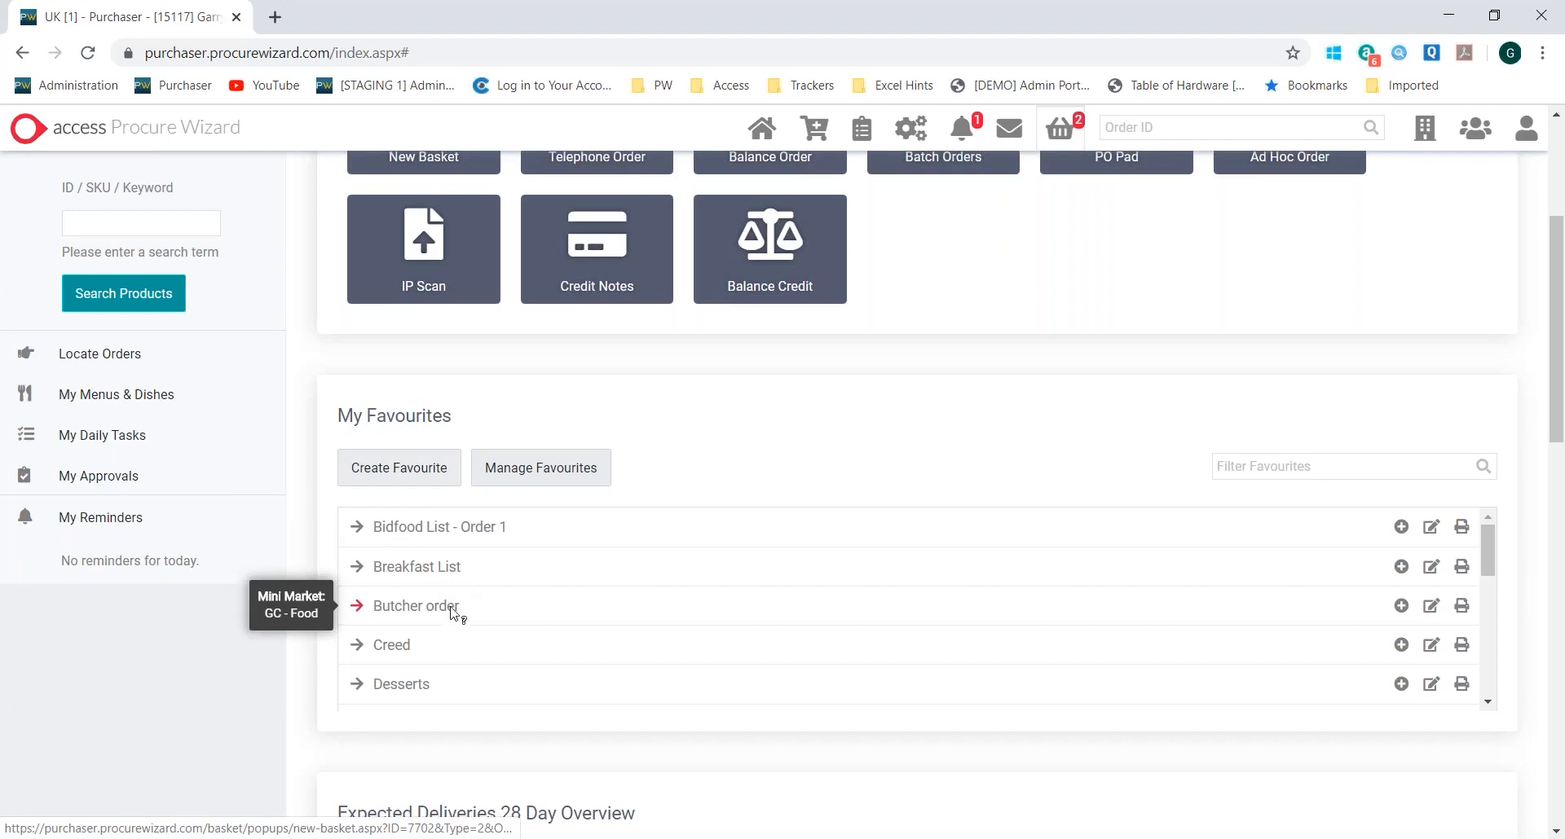
{"action": "scroll", "coordinate": [456, 613], "scroll_direction": "down", "scroll_amount": 1}
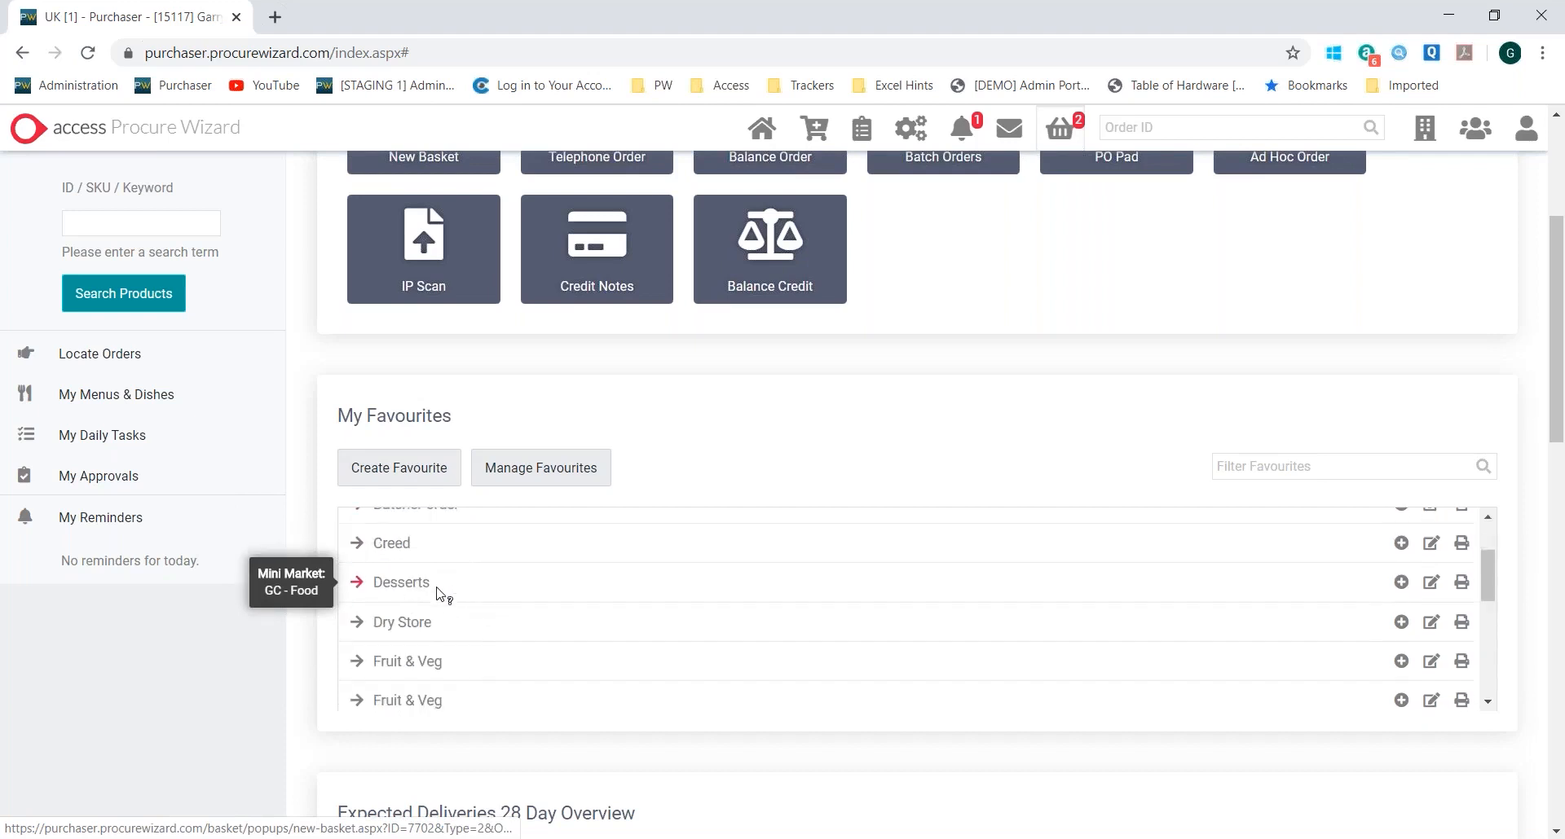
{"action": "scroll", "coordinate": [444, 600], "scroll_direction": "down", "scroll_amount": 2}
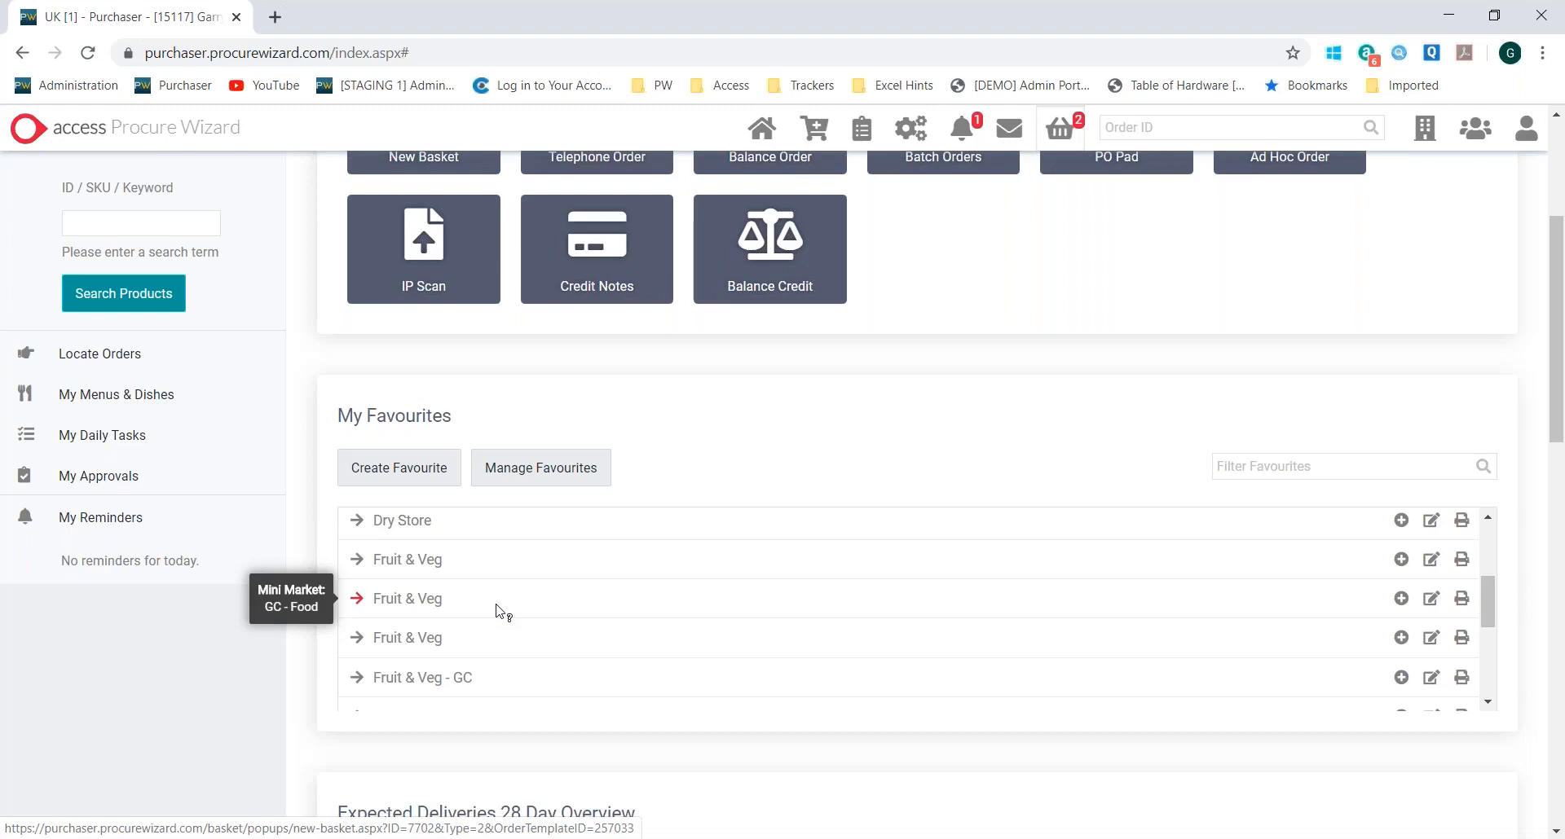
{"action": "scroll", "coordinate": [503, 611], "scroll_direction": "up", "scroll_amount": 5}
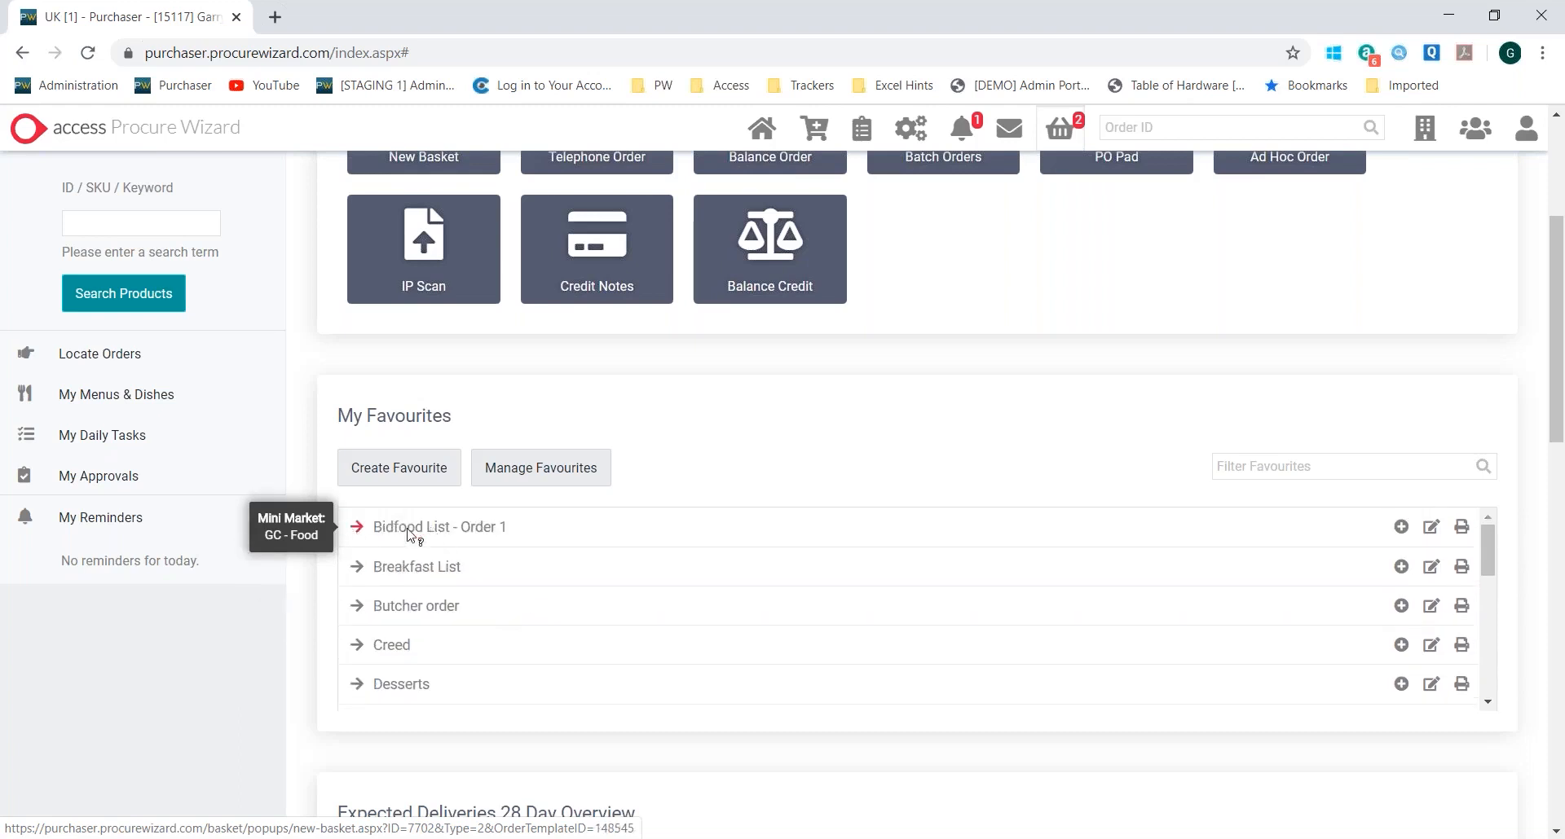
Create a new basket from the Bidfood List - Order 1 favourite, filling in the requester's name and choosing the Kitchen department
{"action": "left_click", "coordinate": [438, 531]}
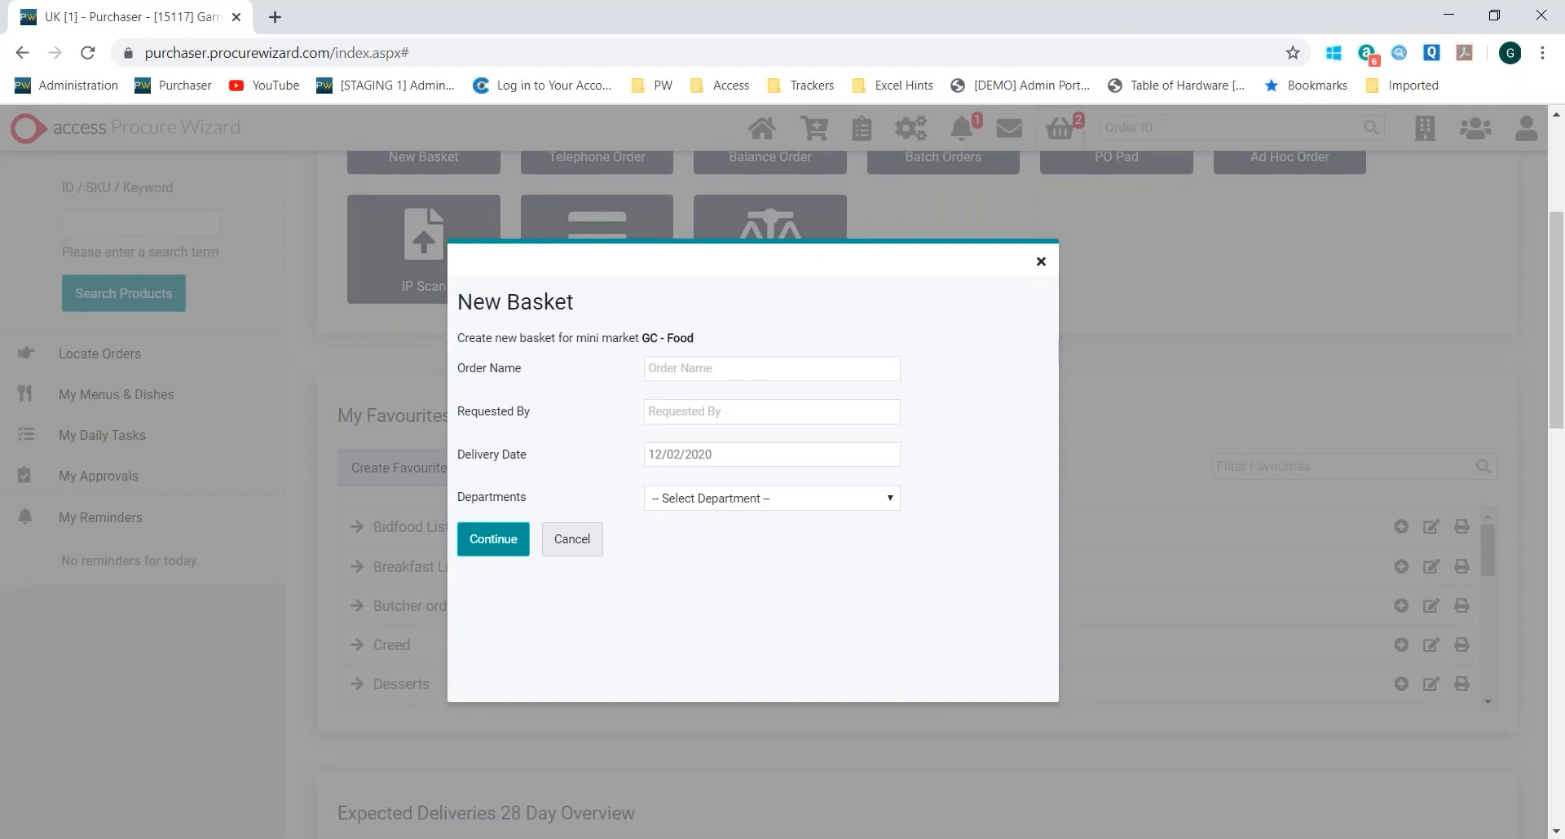
{"action": "left_click", "coordinate": [711, 412]}
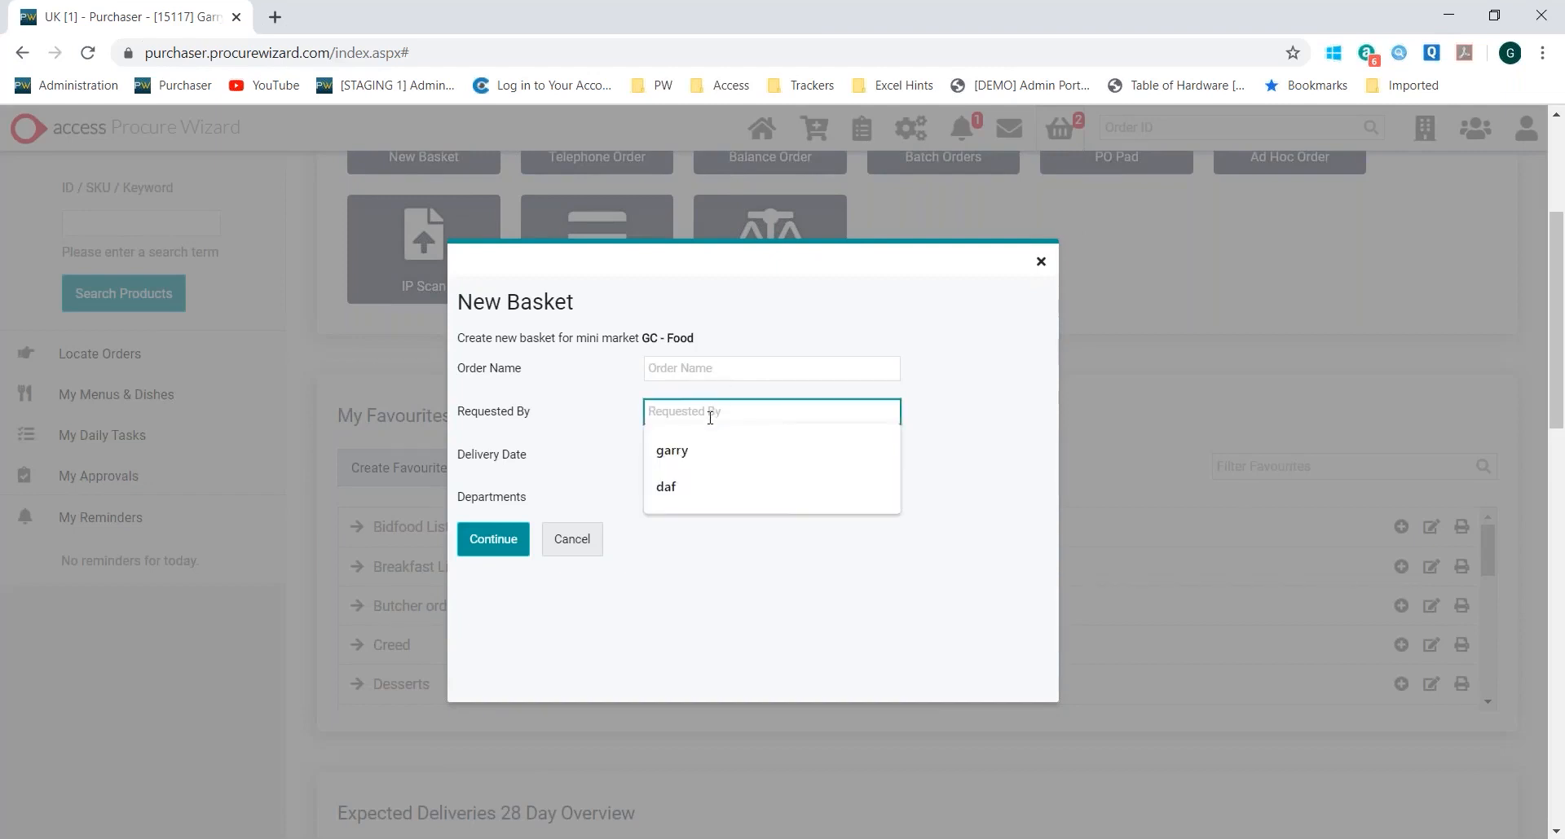
{"action": "left_click", "coordinate": [721, 464]}
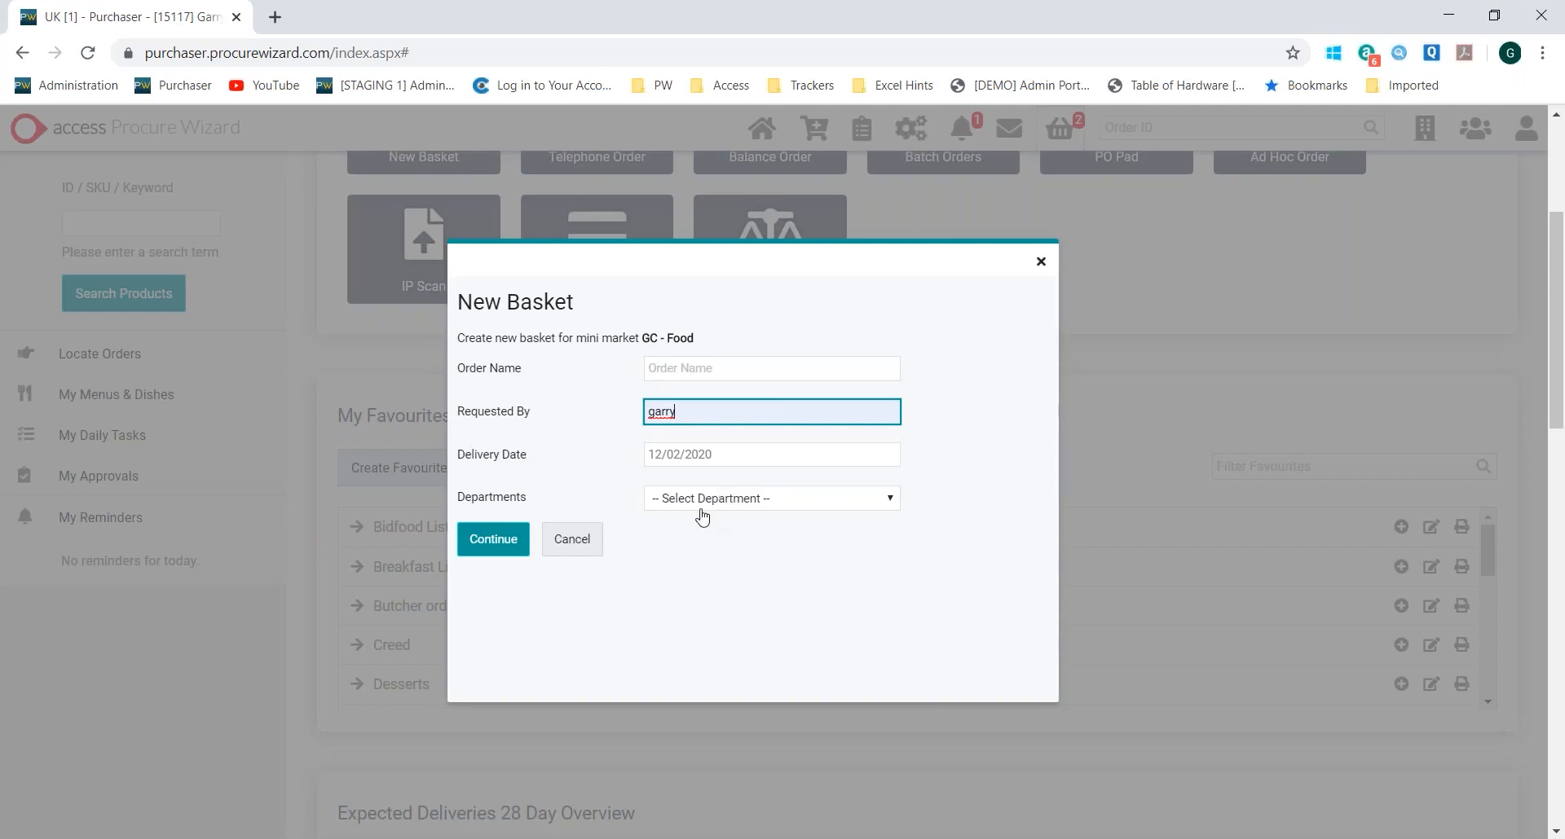
{"action": "left_click", "coordinate": [701, 509]}
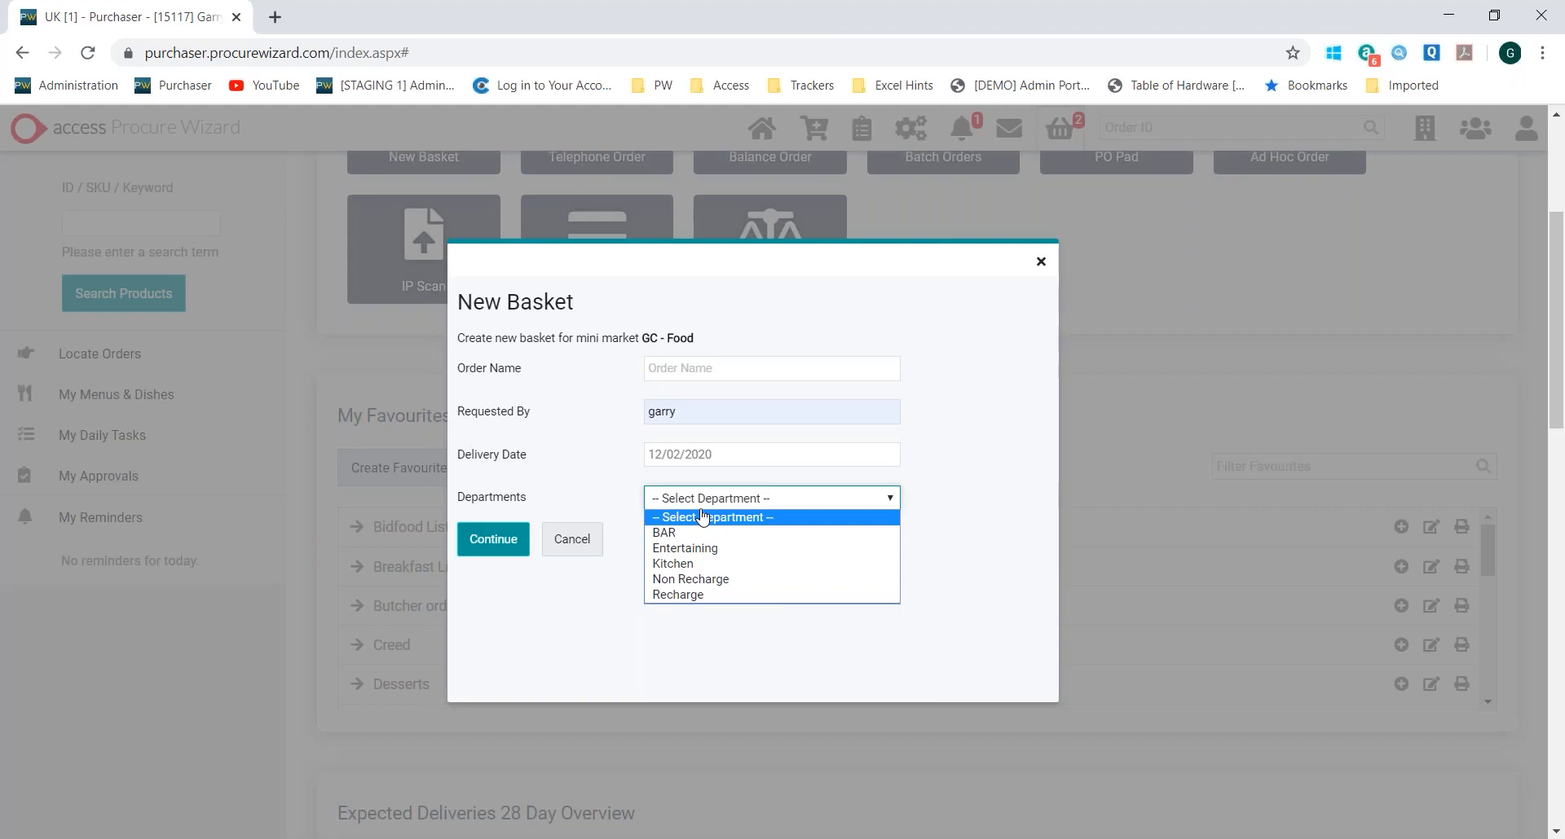
{"action": "left_click", "coordinate": [702, 563]}
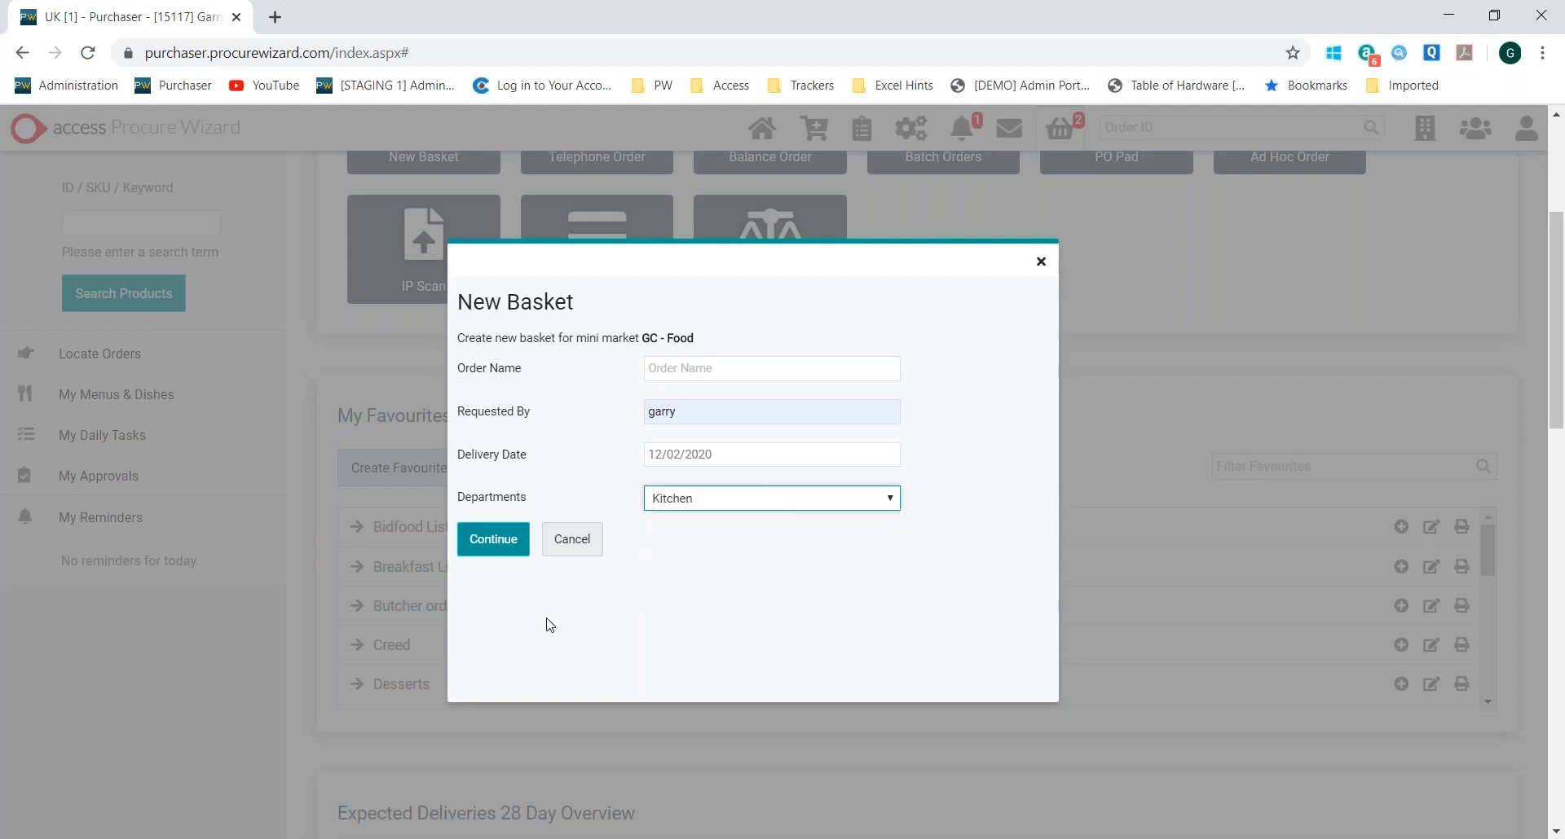
{"action": "left_click", "coordinate": [496, 550]}
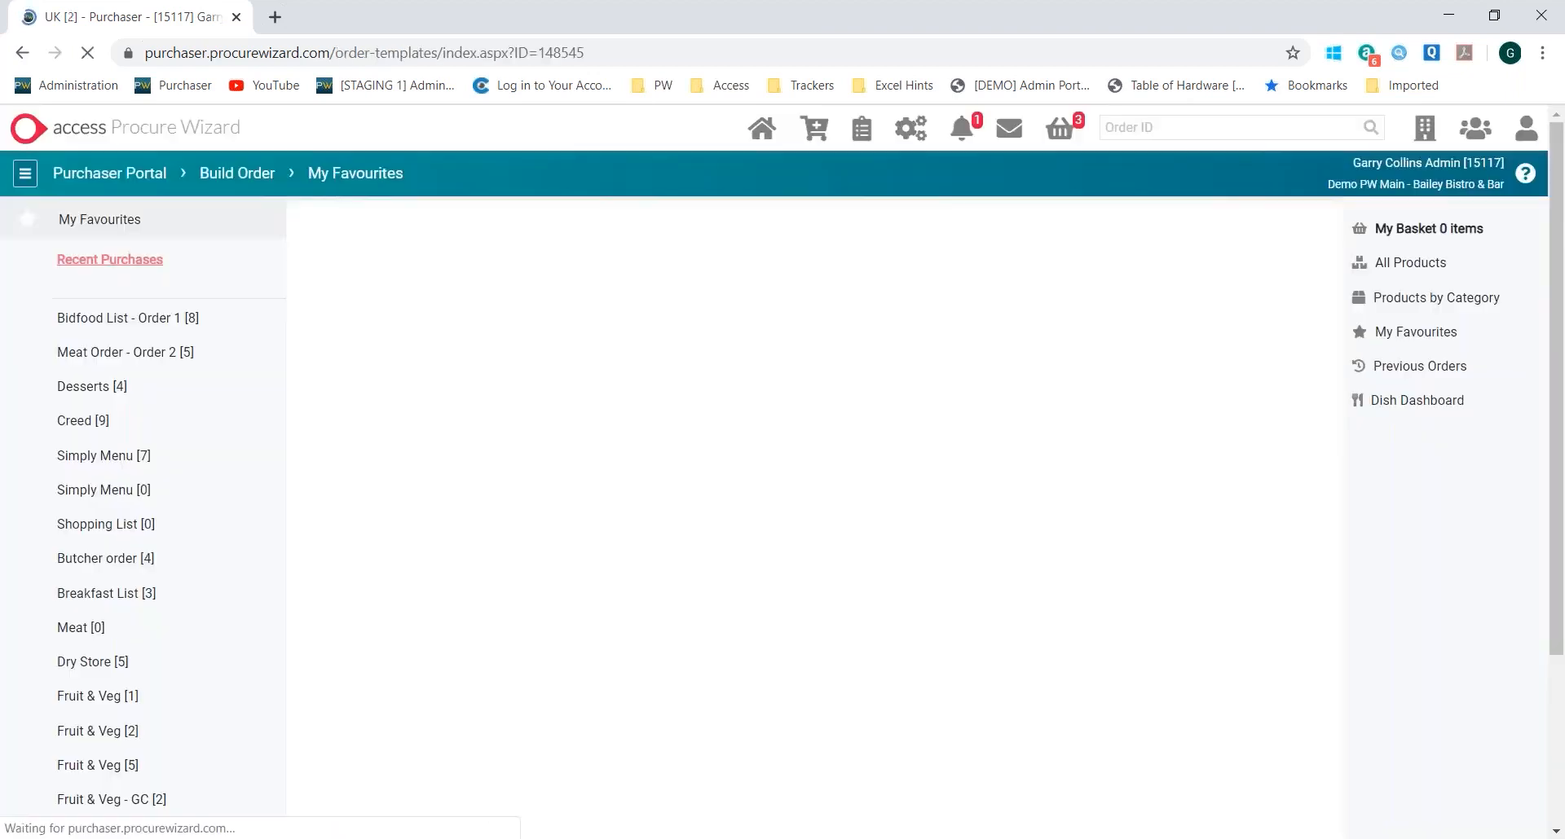
Review the products in the Bidfood list, including the pack size and supplier of the first item, Orange : Large
{"action": "scroll", "coordinate": [810, 385], "scroll_direction": "down", "scroll_amount": 5}
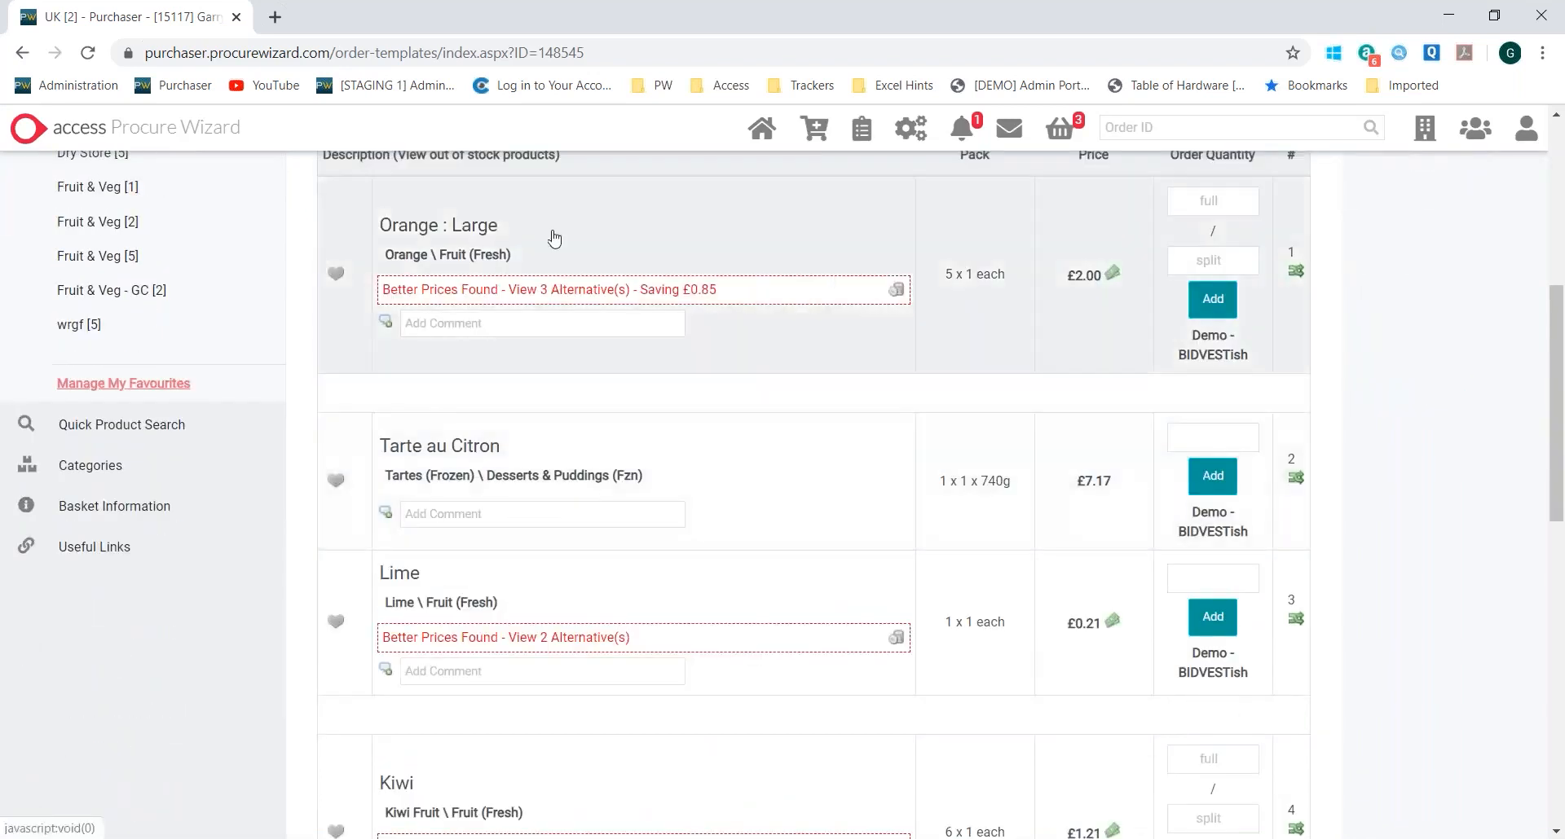
{"action": "scroll", "coordinate": [554, 240], "scroll_direction": "down", "scroll_amount": 2}
{"action": "scroll", "coordinate": [689, 607], "scroll_direction": "down", "scroll_amount": 9}
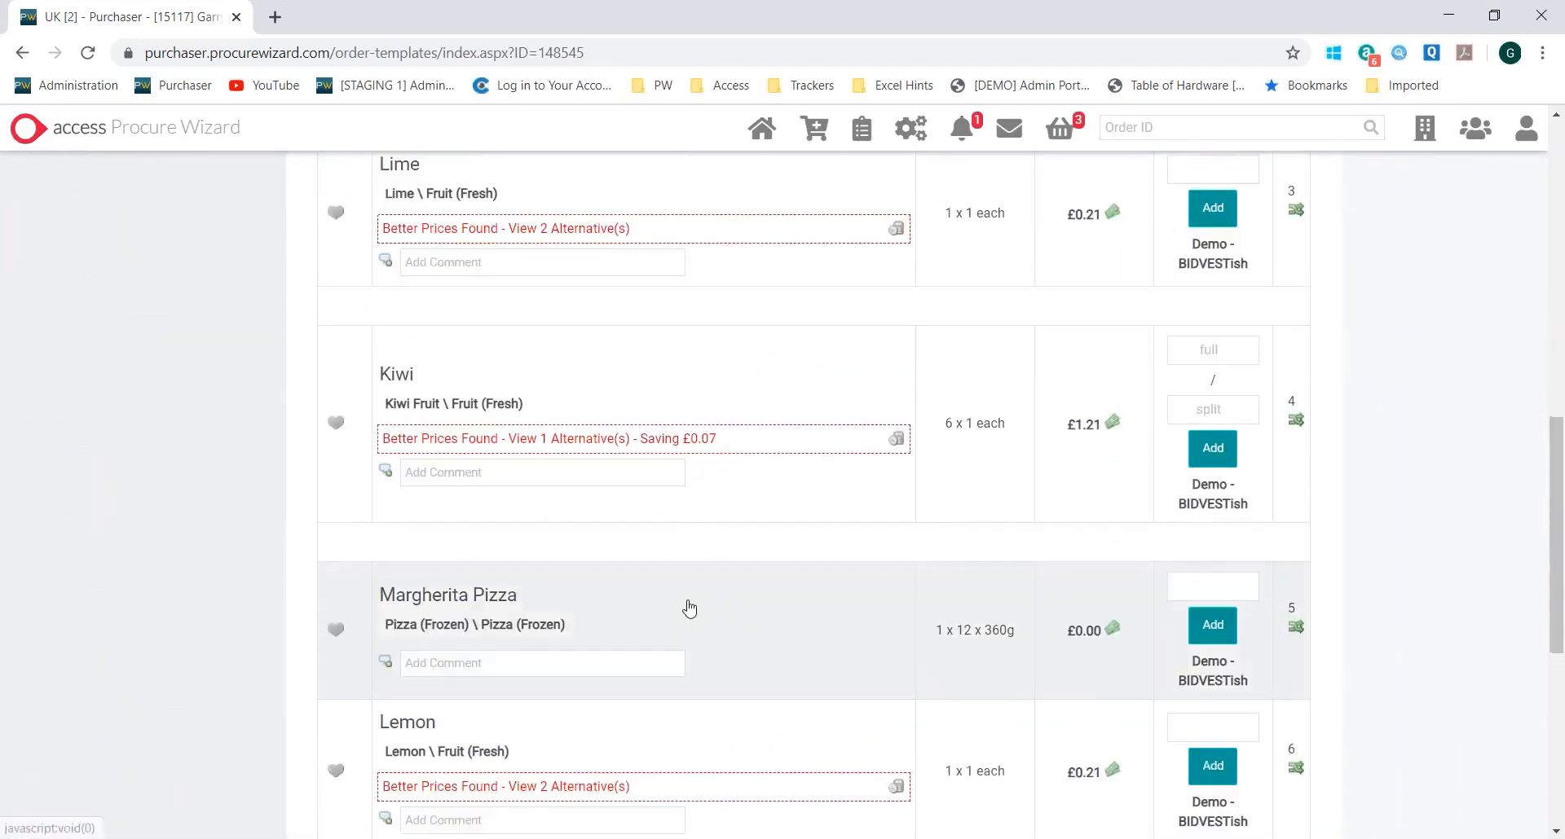
{"action": "scroll", "coordinate": [689, 607], "scroll_direction": "up", "scroll_amount": 12}
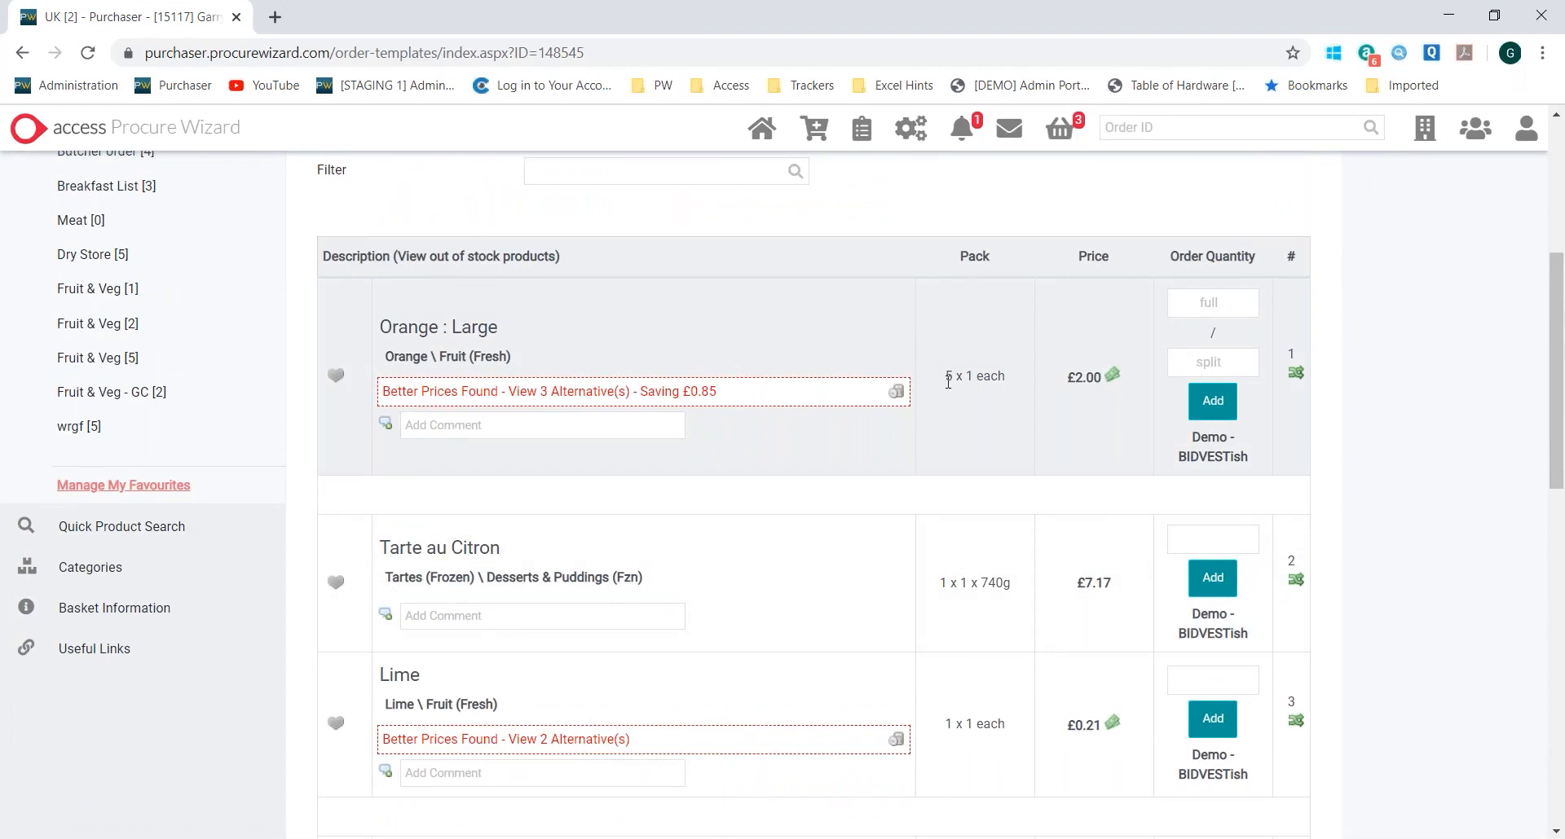
{"action": "left_click_drag", "start_coordinate": [948, 381], "coordinate": [1005, 378]}
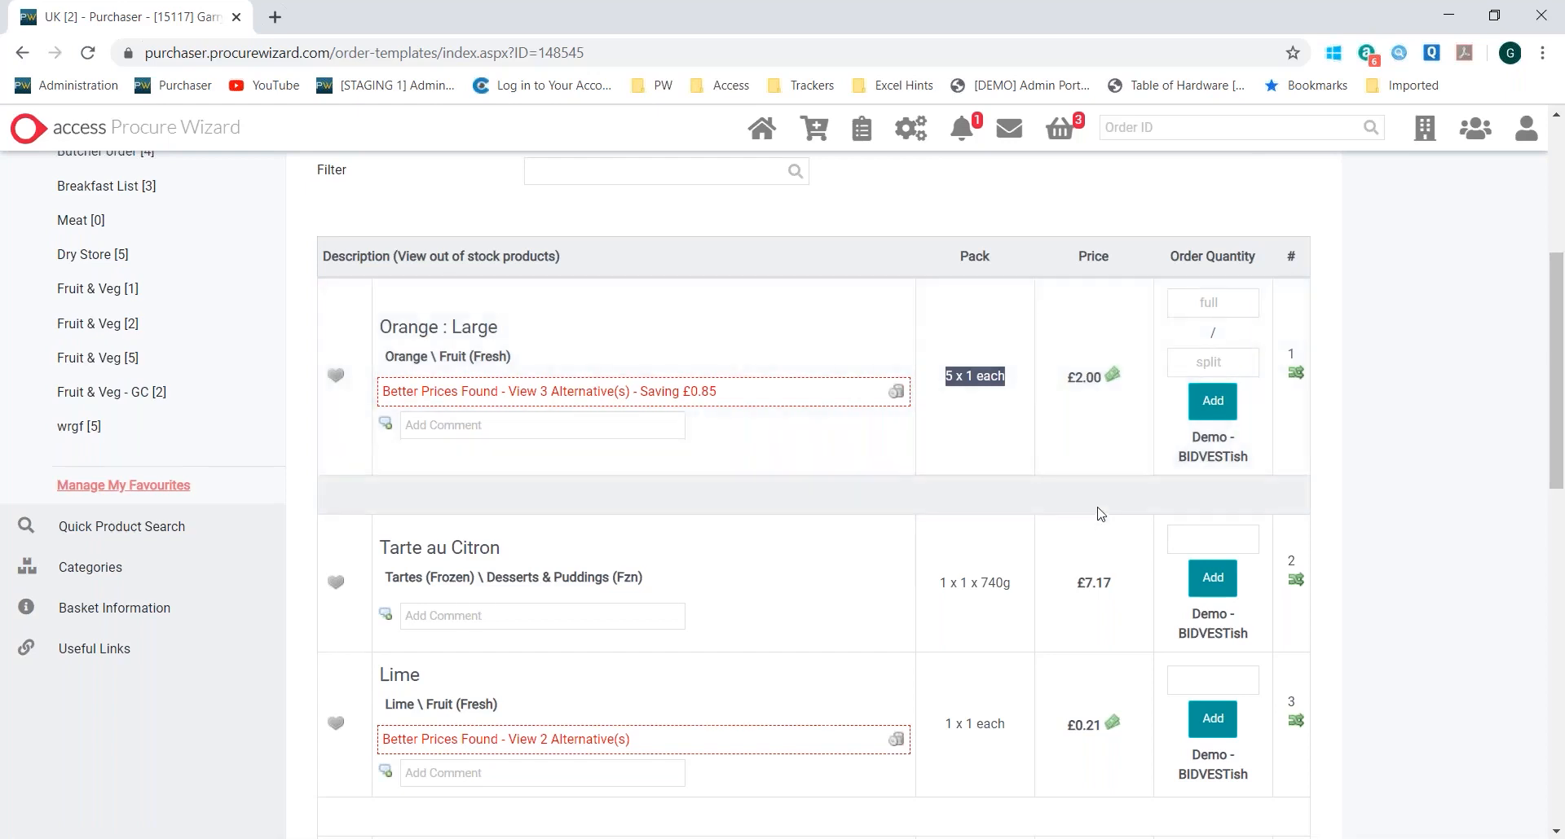
{"action": "left_click_drag", "start_coordinate": [1183, 438], "coordinate": [1262, 463]}
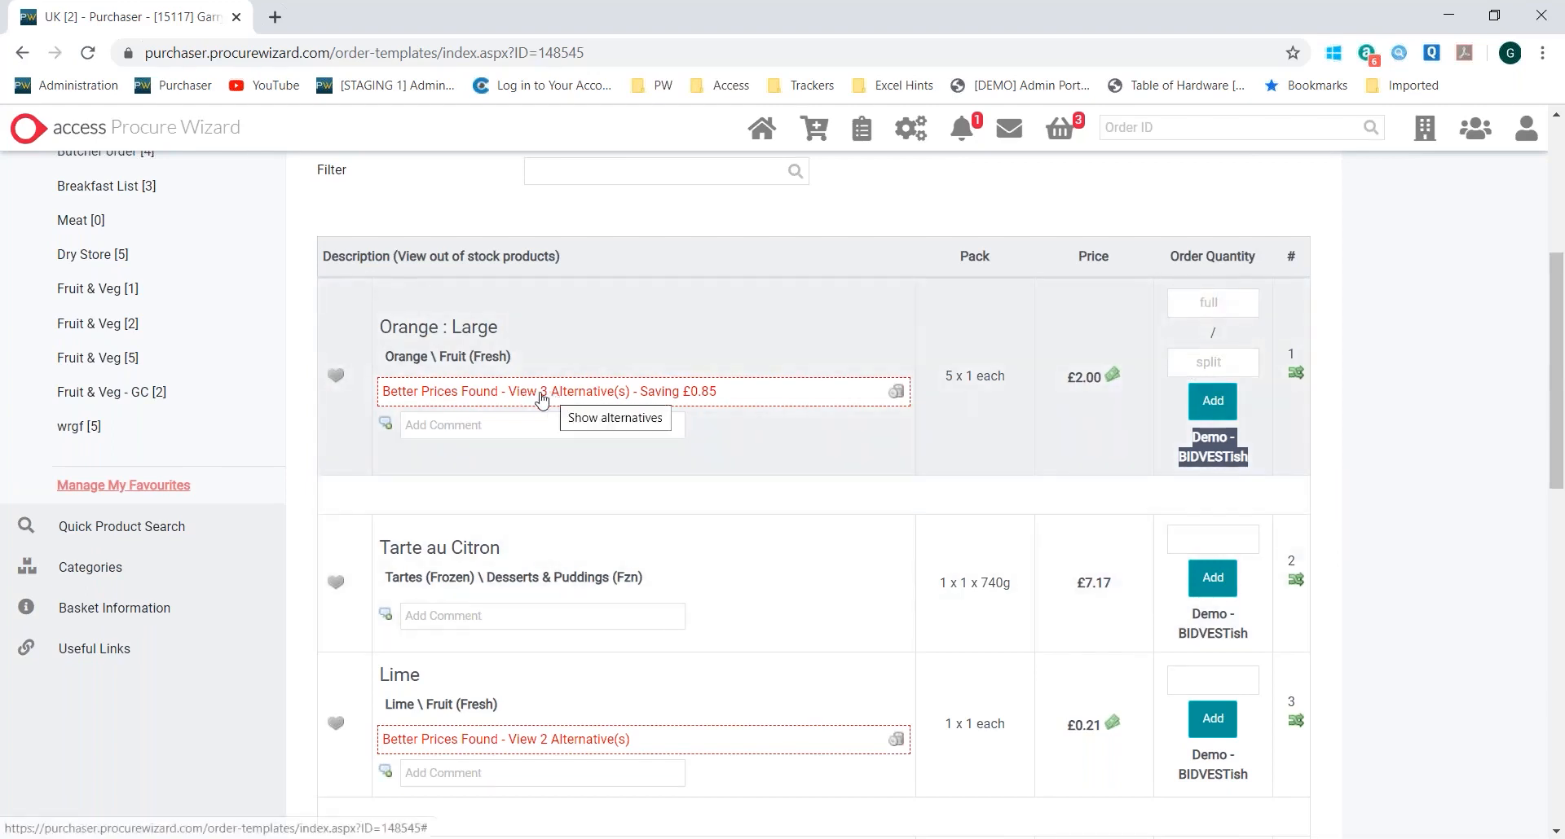
Show the cheaper alternatives for Orange : Large and compare its price with the direct saving on Orange : Medium
{"action": "left_click", "coordinate": [607, 393]}
{"action": "scroll", "coordinate": [855, 489], "scroll_direction": "down", "scroll_amount": 1}
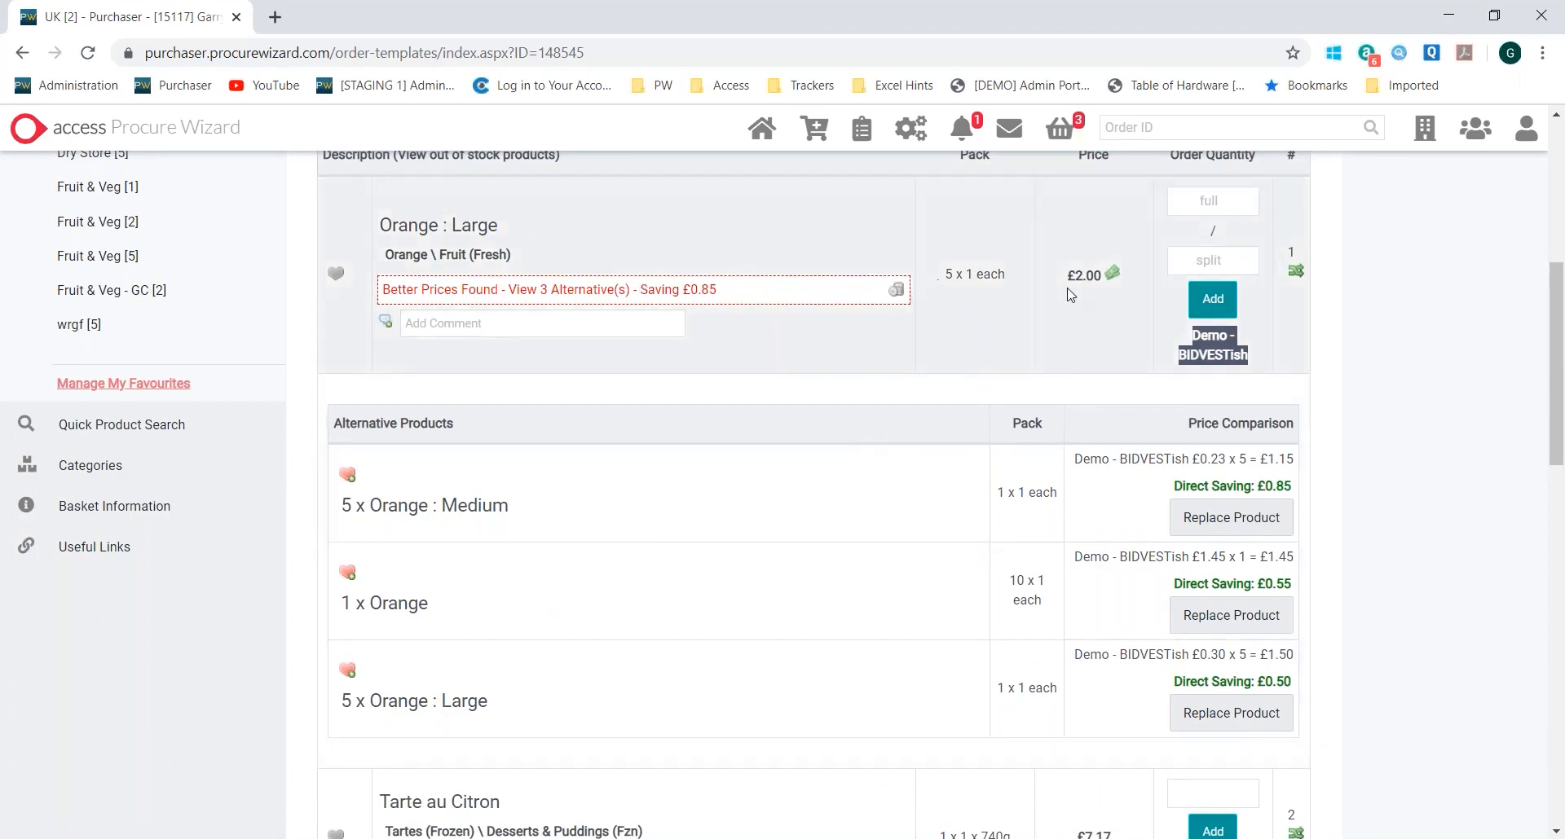
{"action": "left_click_drag", "start_coordinate": [1066, 277], "coordinate": [1106, 280]}
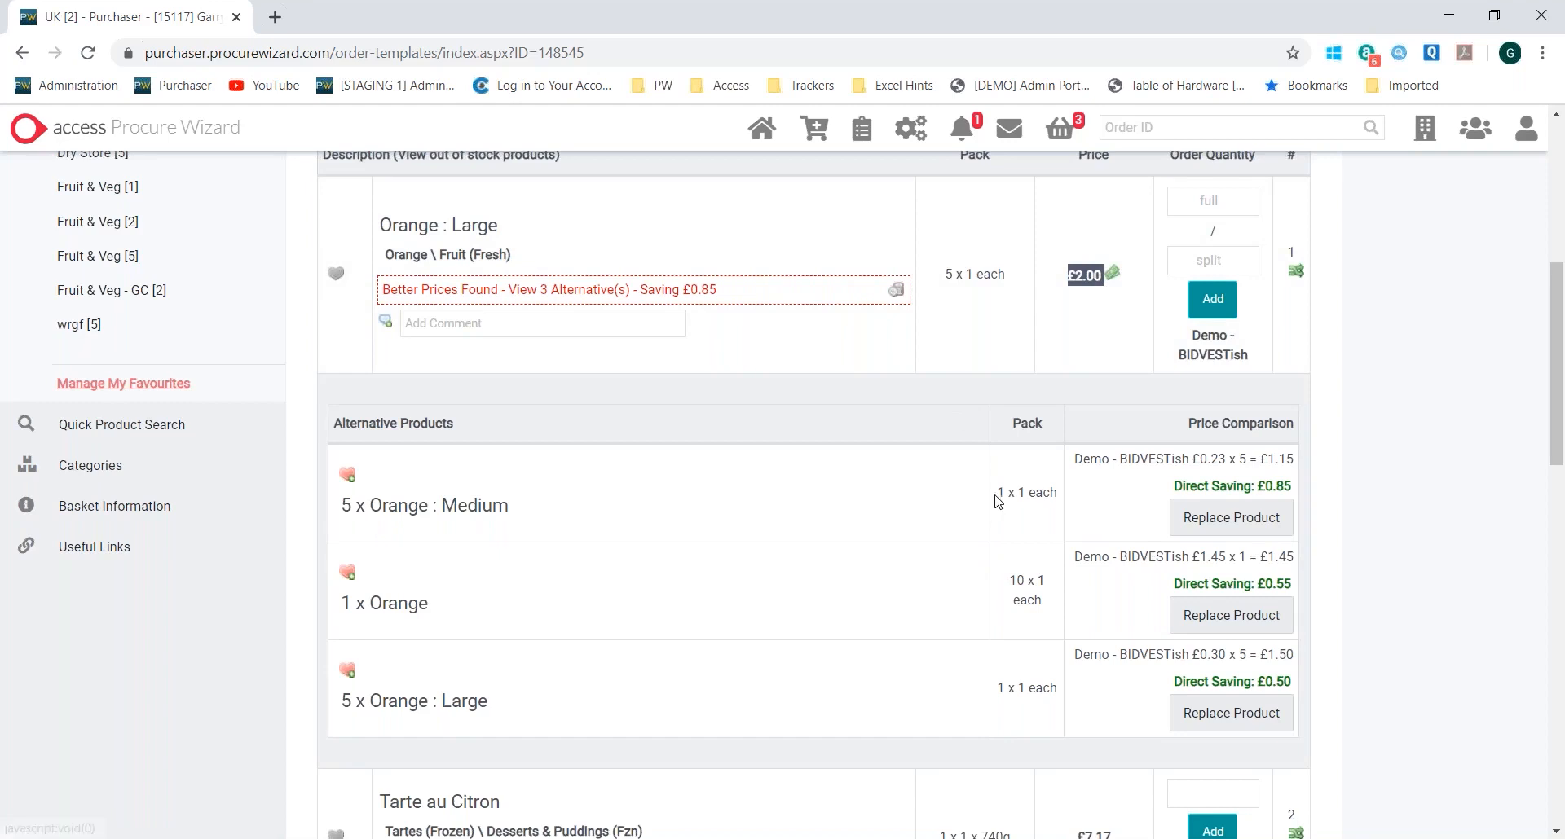
{"action": "left_click", "coordinate": [1294, 487]}
{"action": "left_click_drag", "start_coordinate": [1293, 487], "coordinate": [1173, 486]}
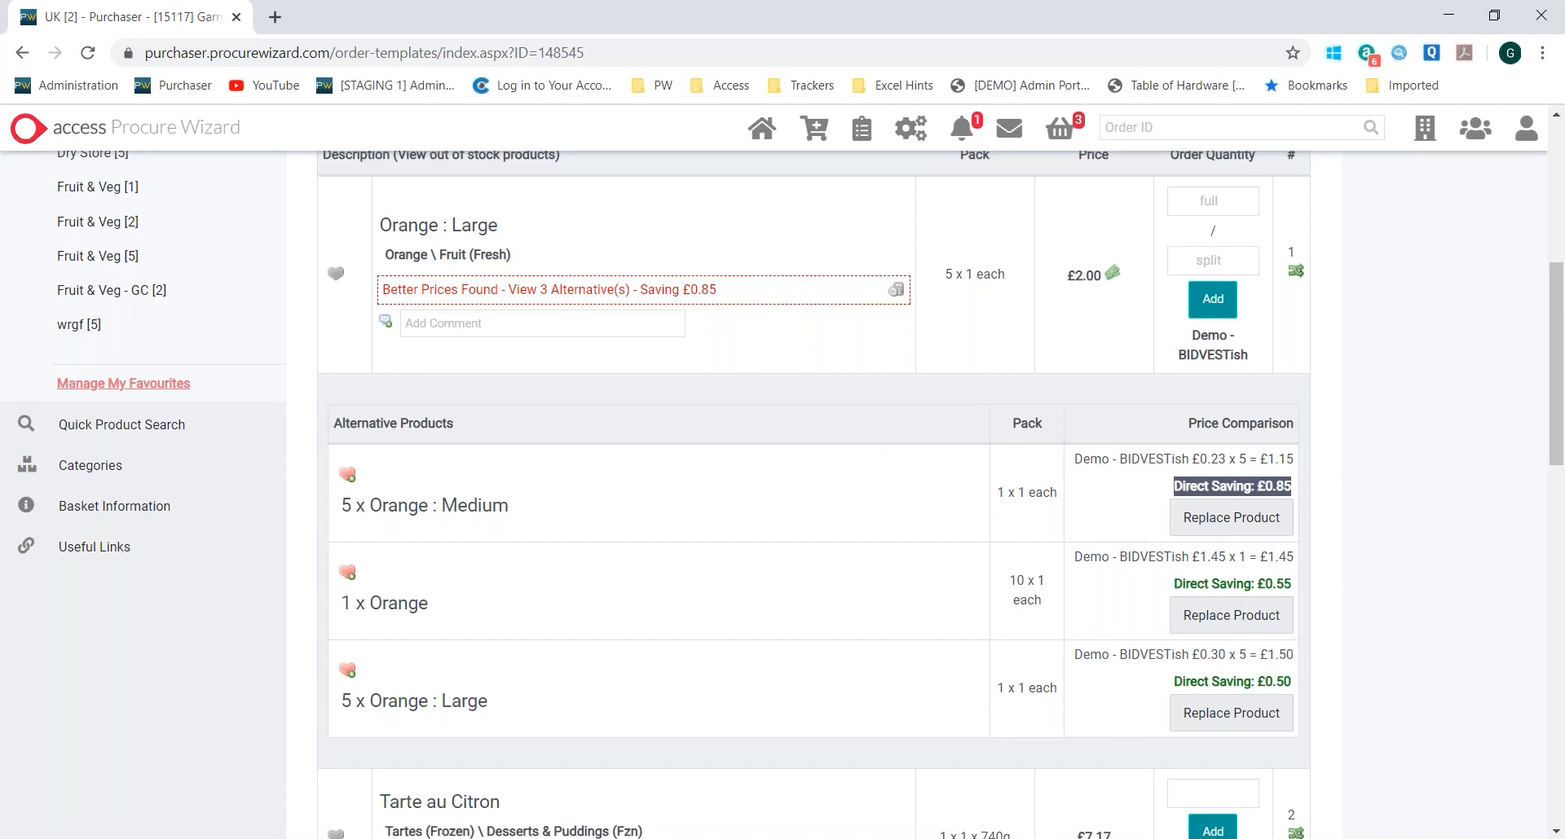
Add 5 full packs of Orange : Large to the basket and collapse its list of alternatives
{"action": "left_click", "coordinate": [1207, 201]}
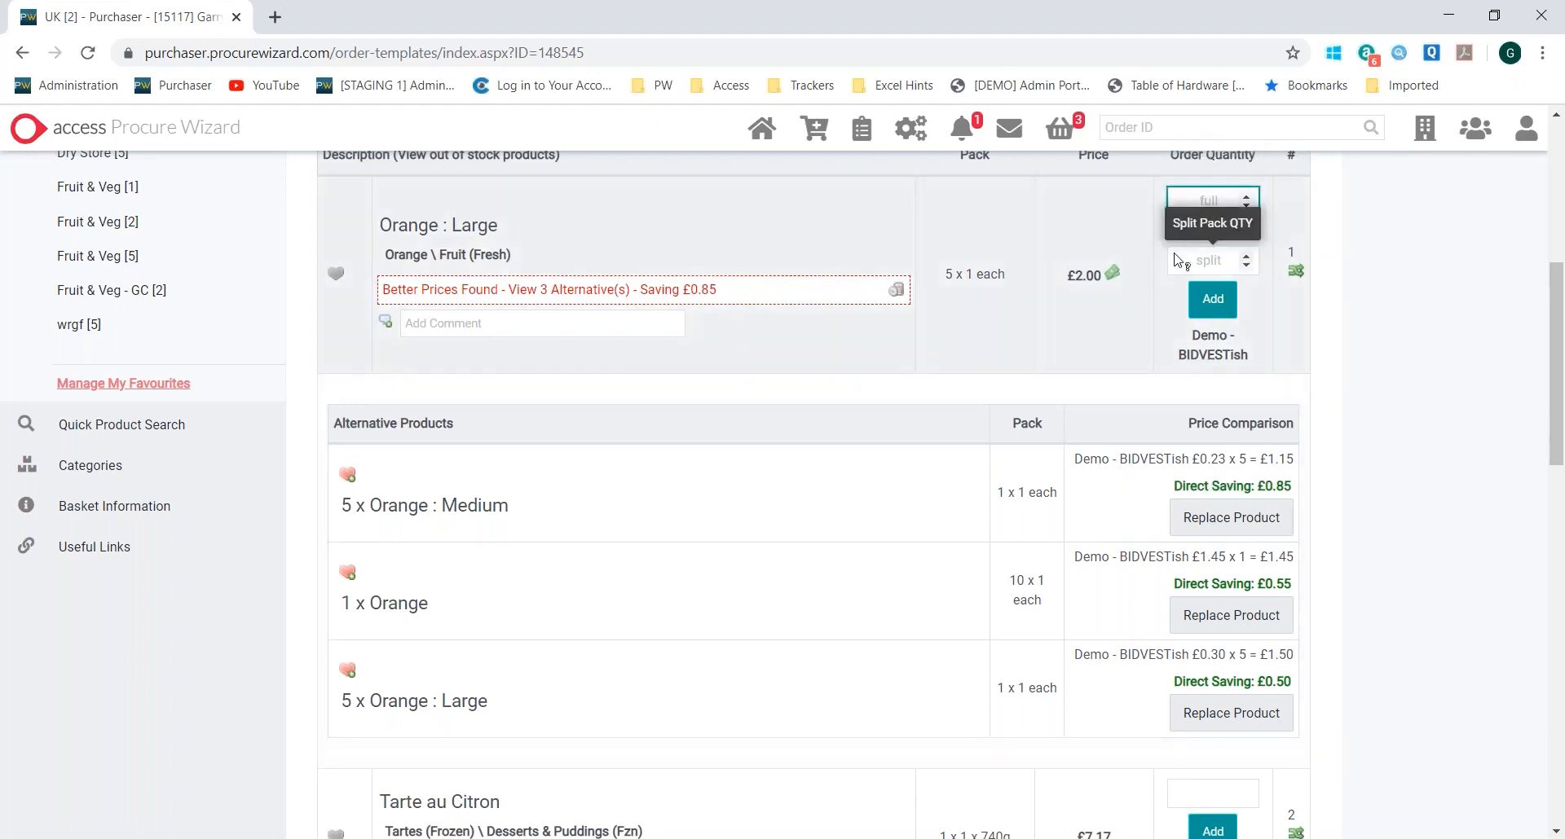
{"action": "type", "text": "5"}
{"action": "left_click", "coordinate": [1208, 301]}
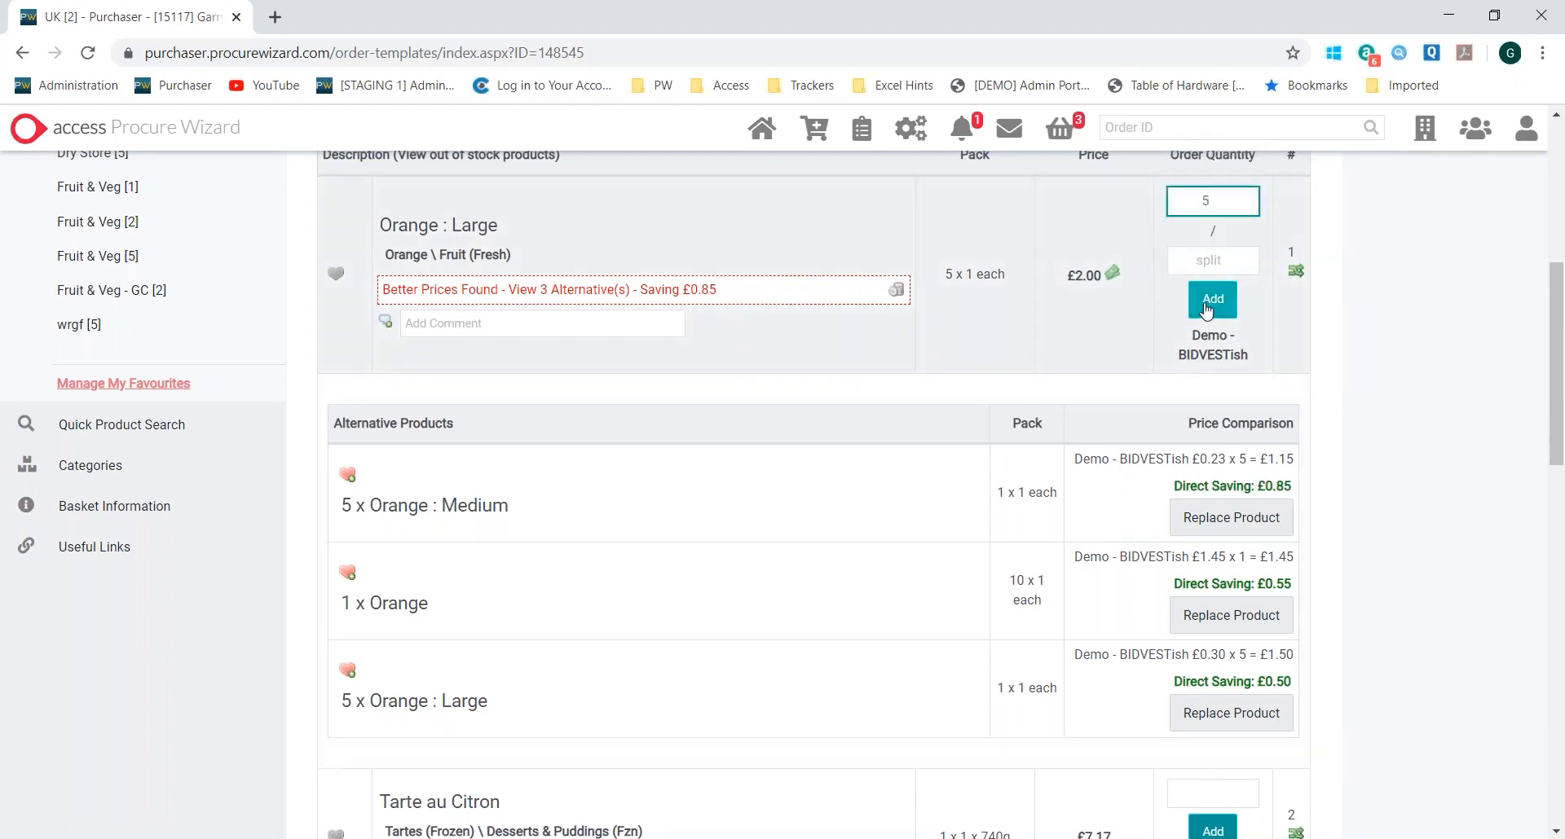
{"action": "left_click", "coordinate": [566, 299]}
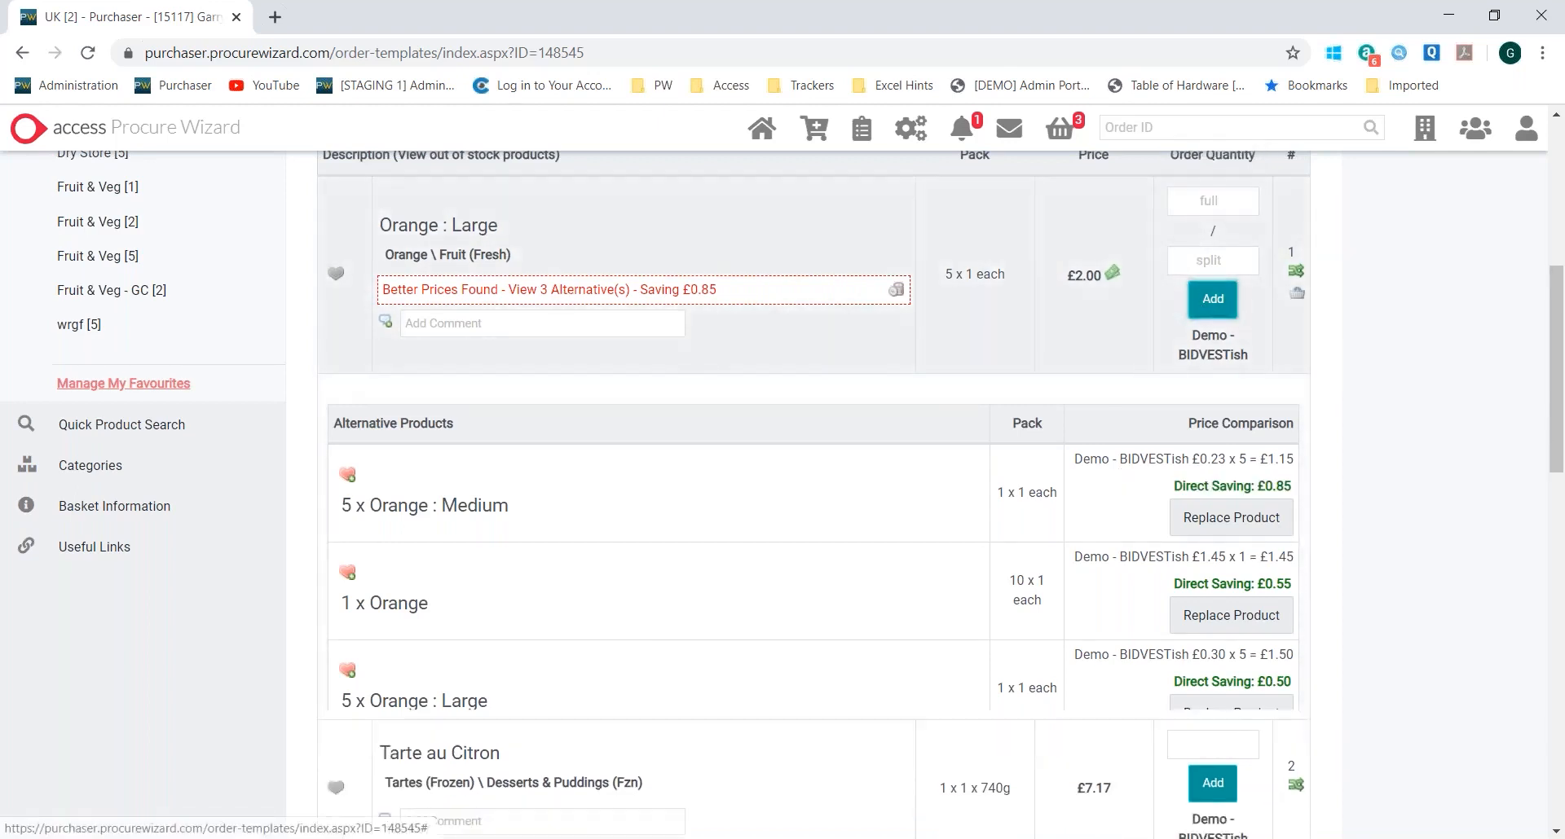
Add 5 packs of Tarte au Citron and 5 packs of Lime to the basket
{"action": "scroll", "coordinate": [1386, 218], "scroll_direction": "up", "scroll_amount": 6}
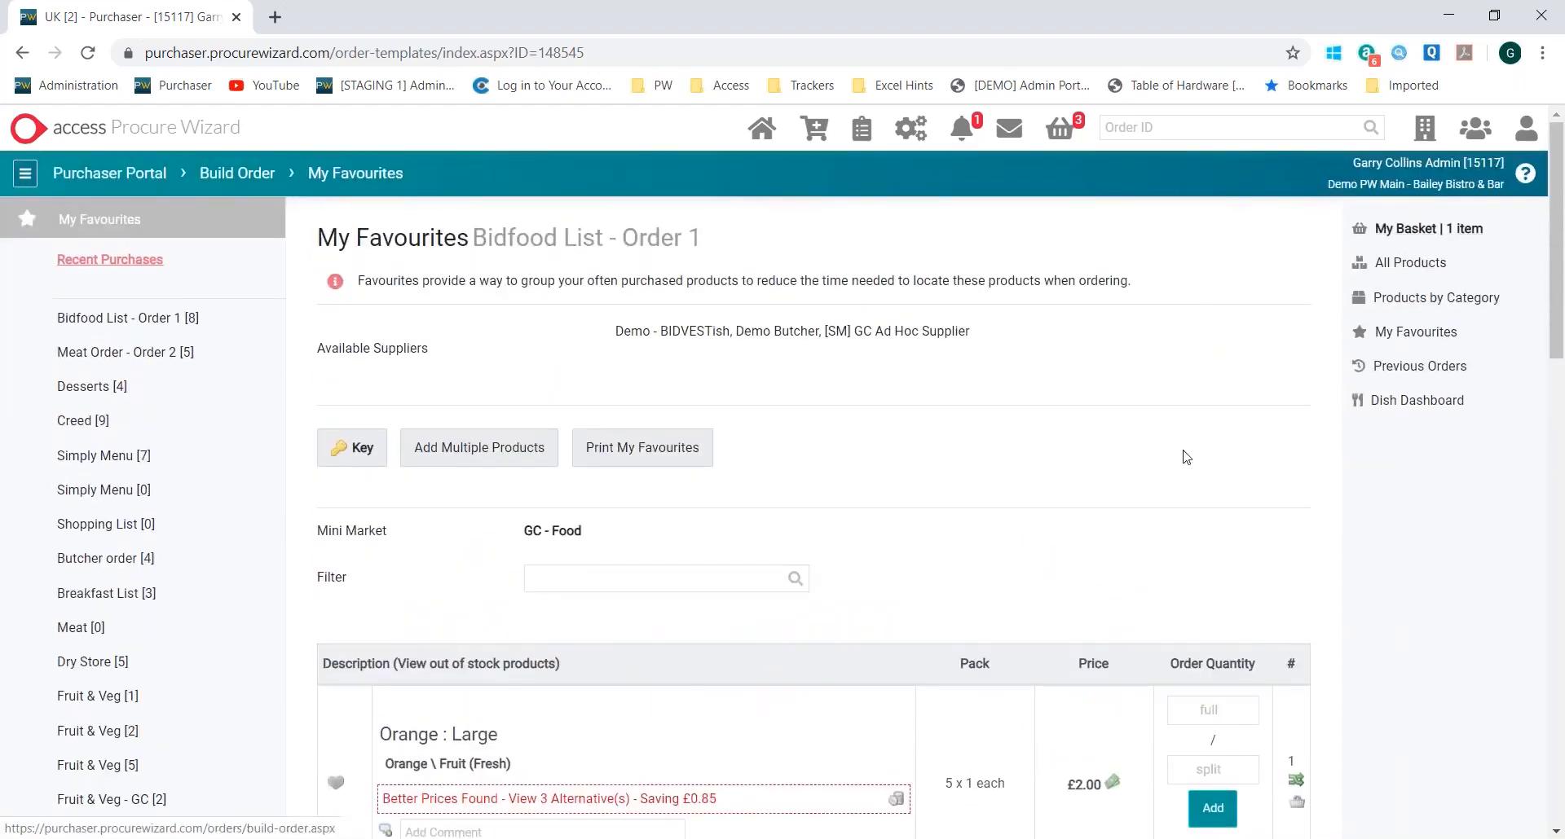
{"action": "scroll", "coordinate": [925, 388], "scroll_direction": "down", "scroll_amount": 6}
{"action": "scroll", "coordinate": [768, 527], "scroll_direction": "down", "scroll_amount": 1}
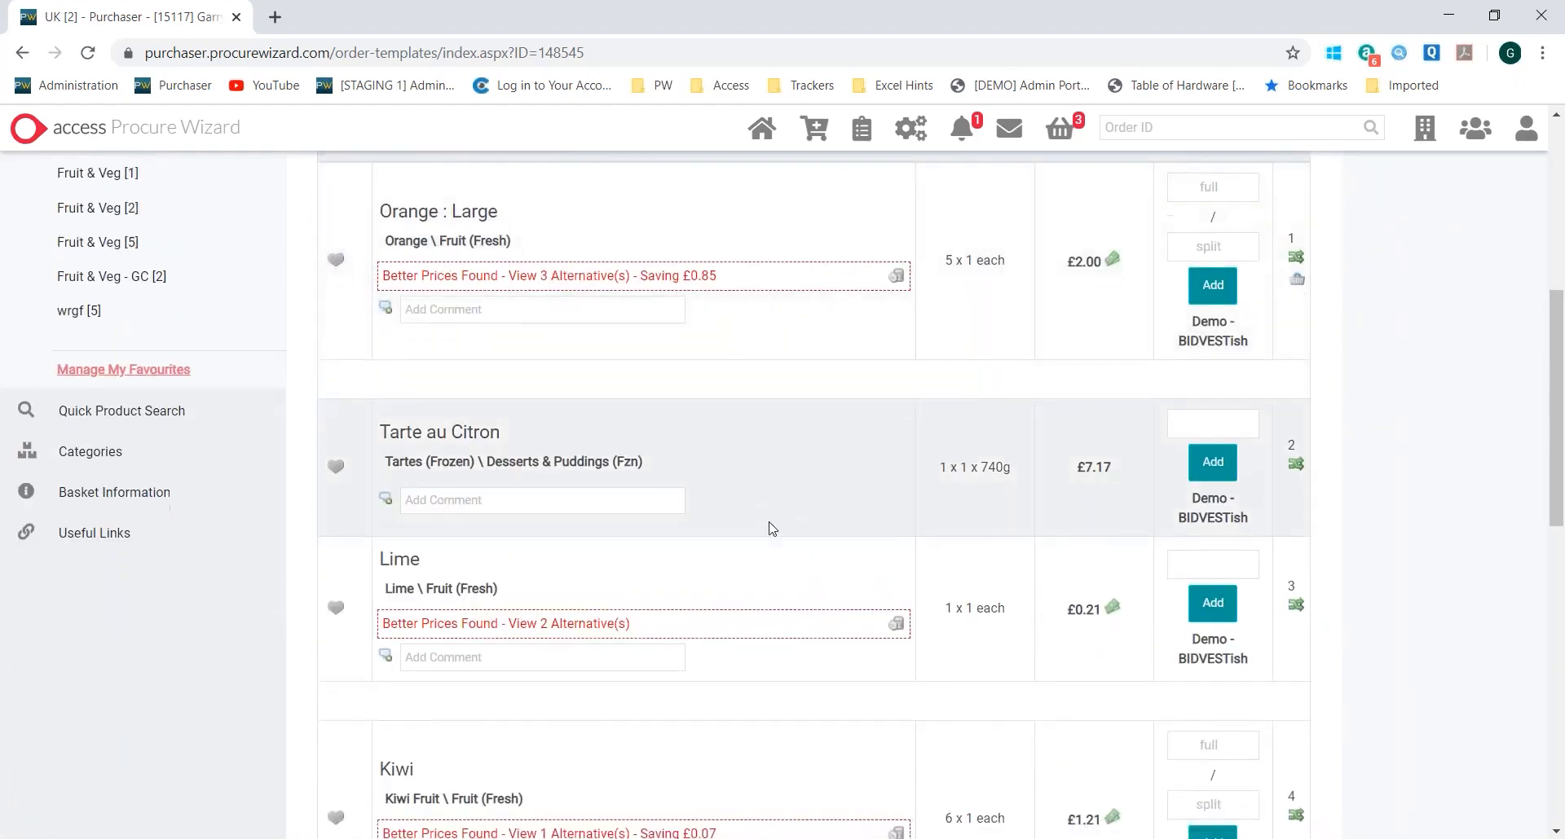
{"action": "left_click", "coordinate": [1207, 335]}
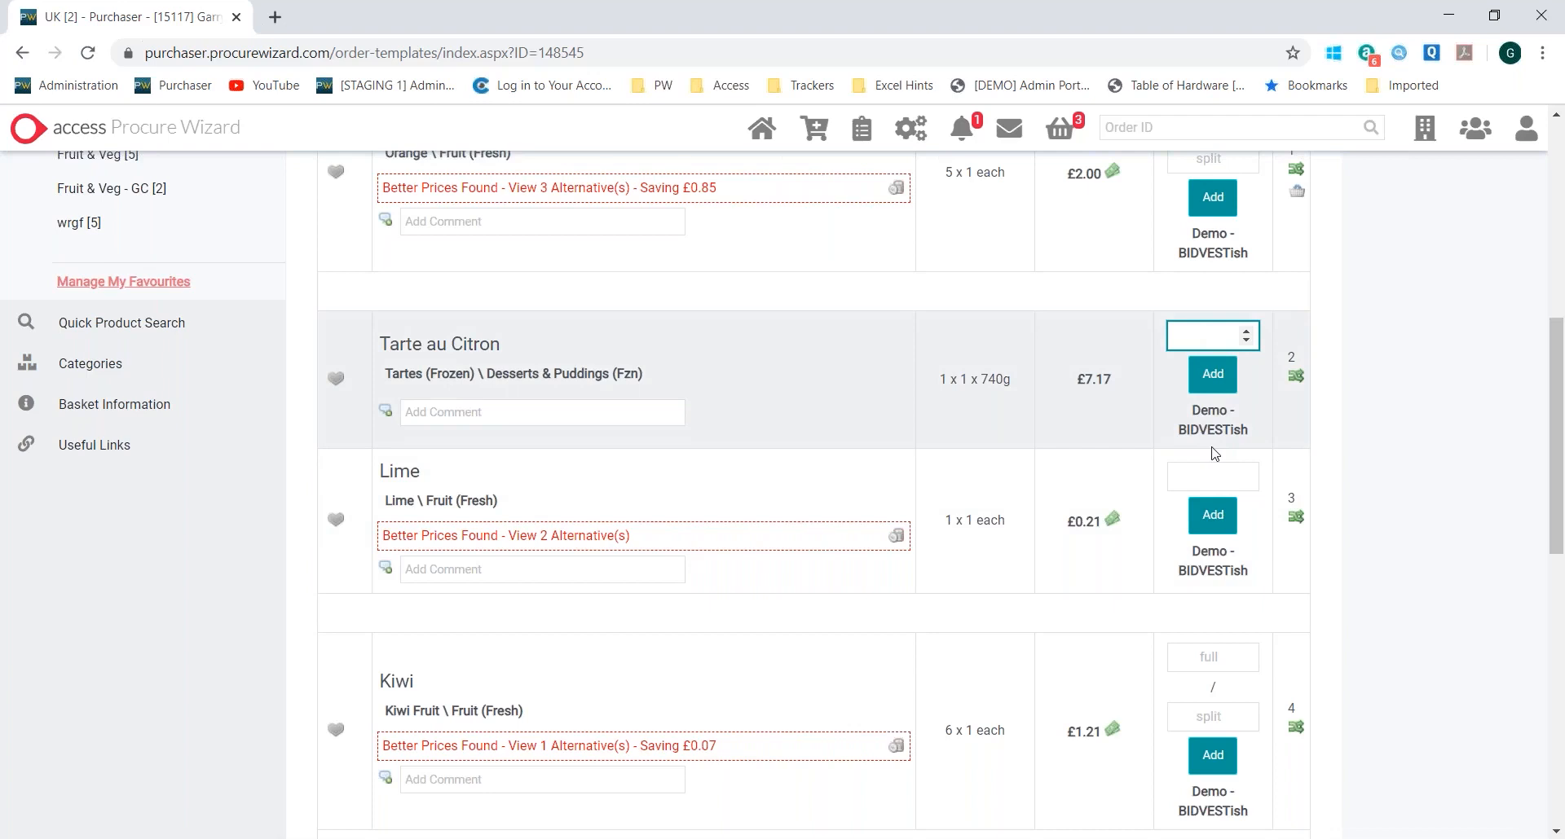
{"action": "type", "text": "5"}
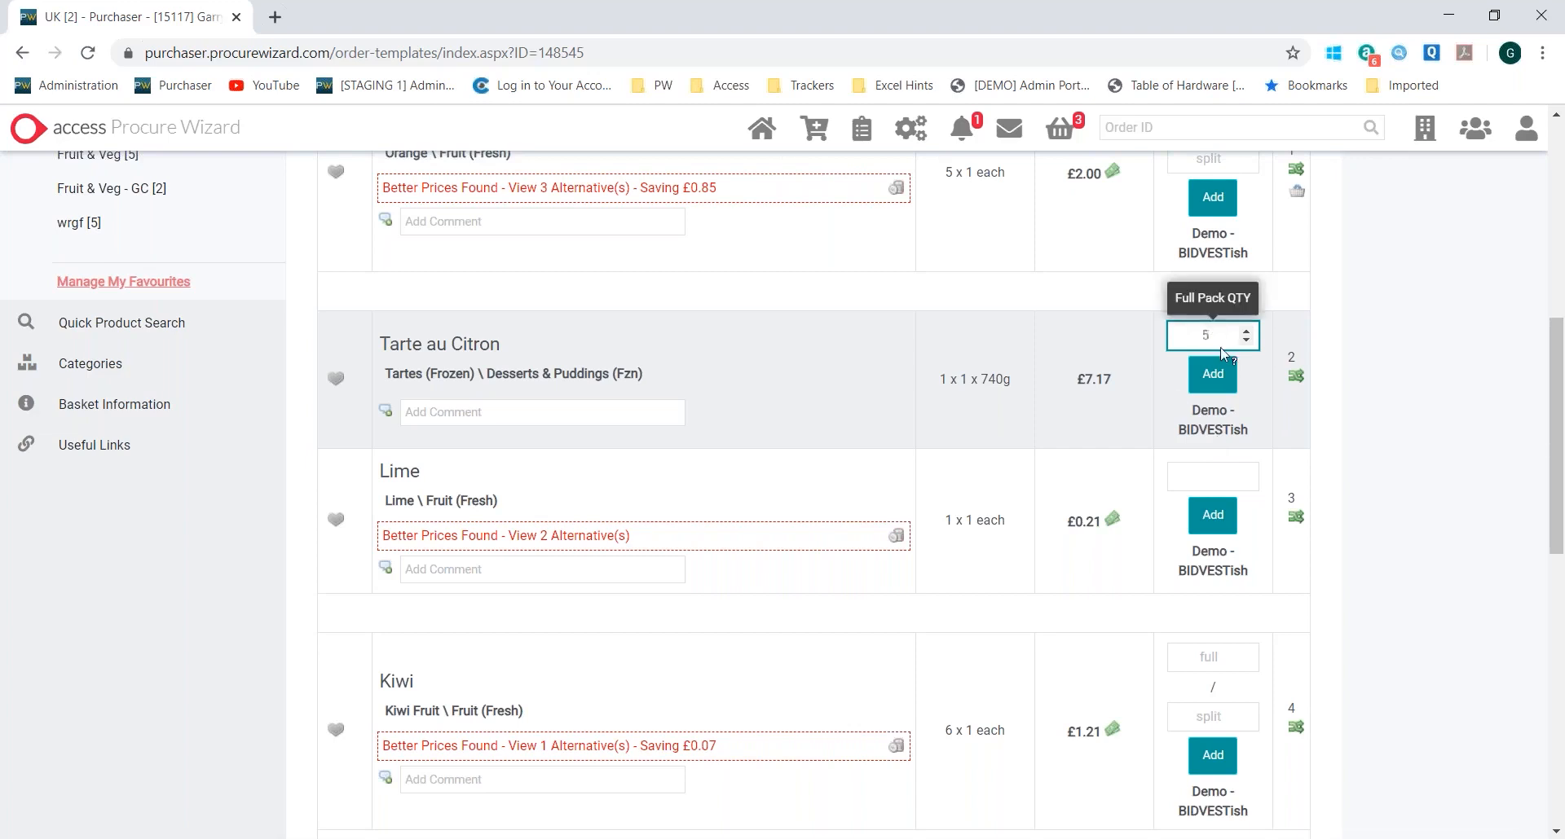
{"action": "left_click", "coordinate": [1211, 376]}
{"action": "left_click", "coordinate": [1206, 477]}
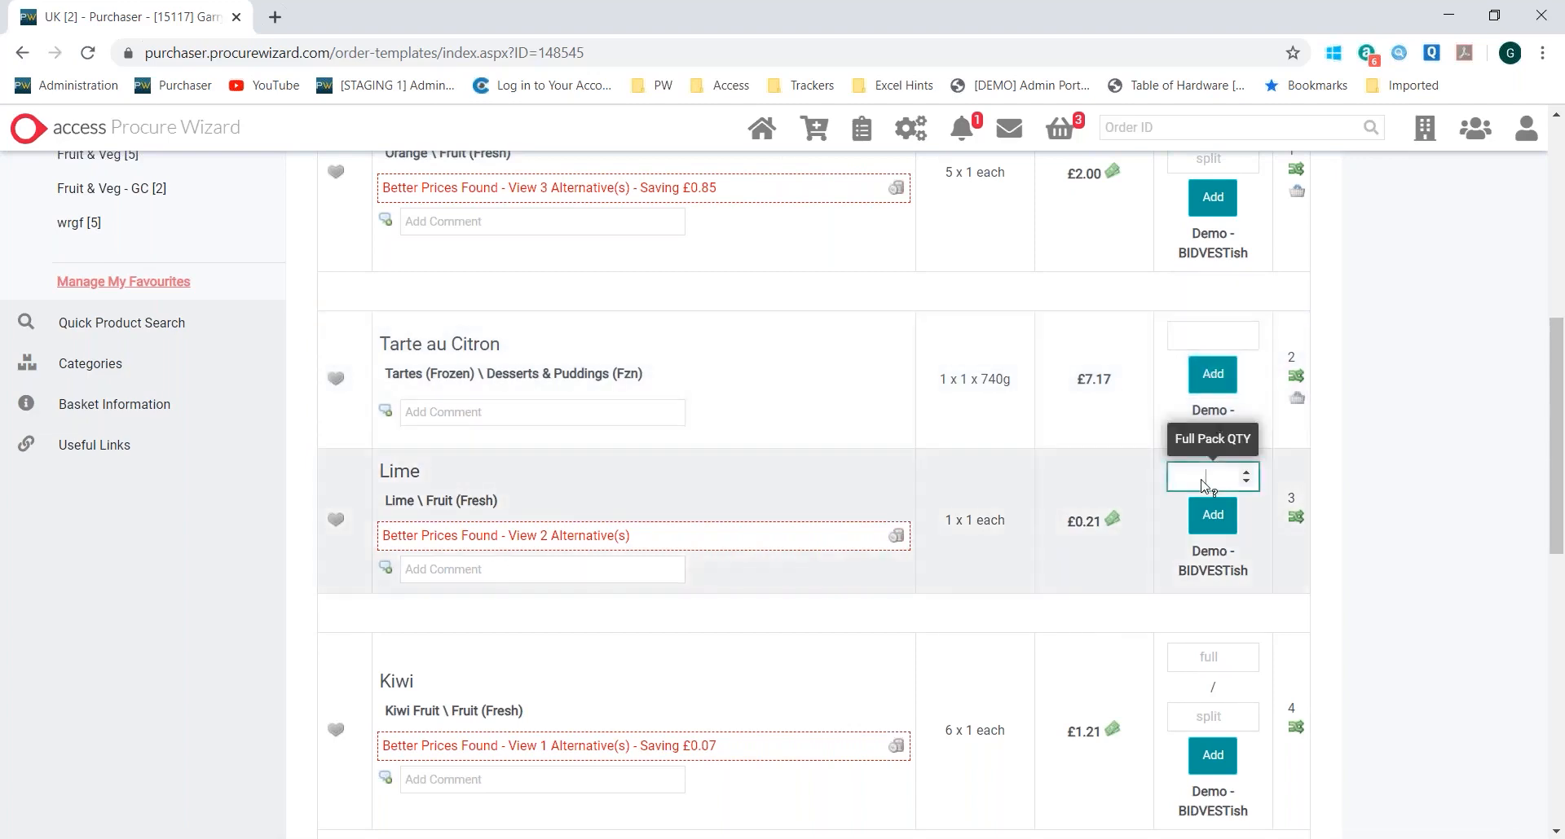
{"action": "type", "text": "5"}
{"action": "left_click", "coordinate": [1212, 515]}
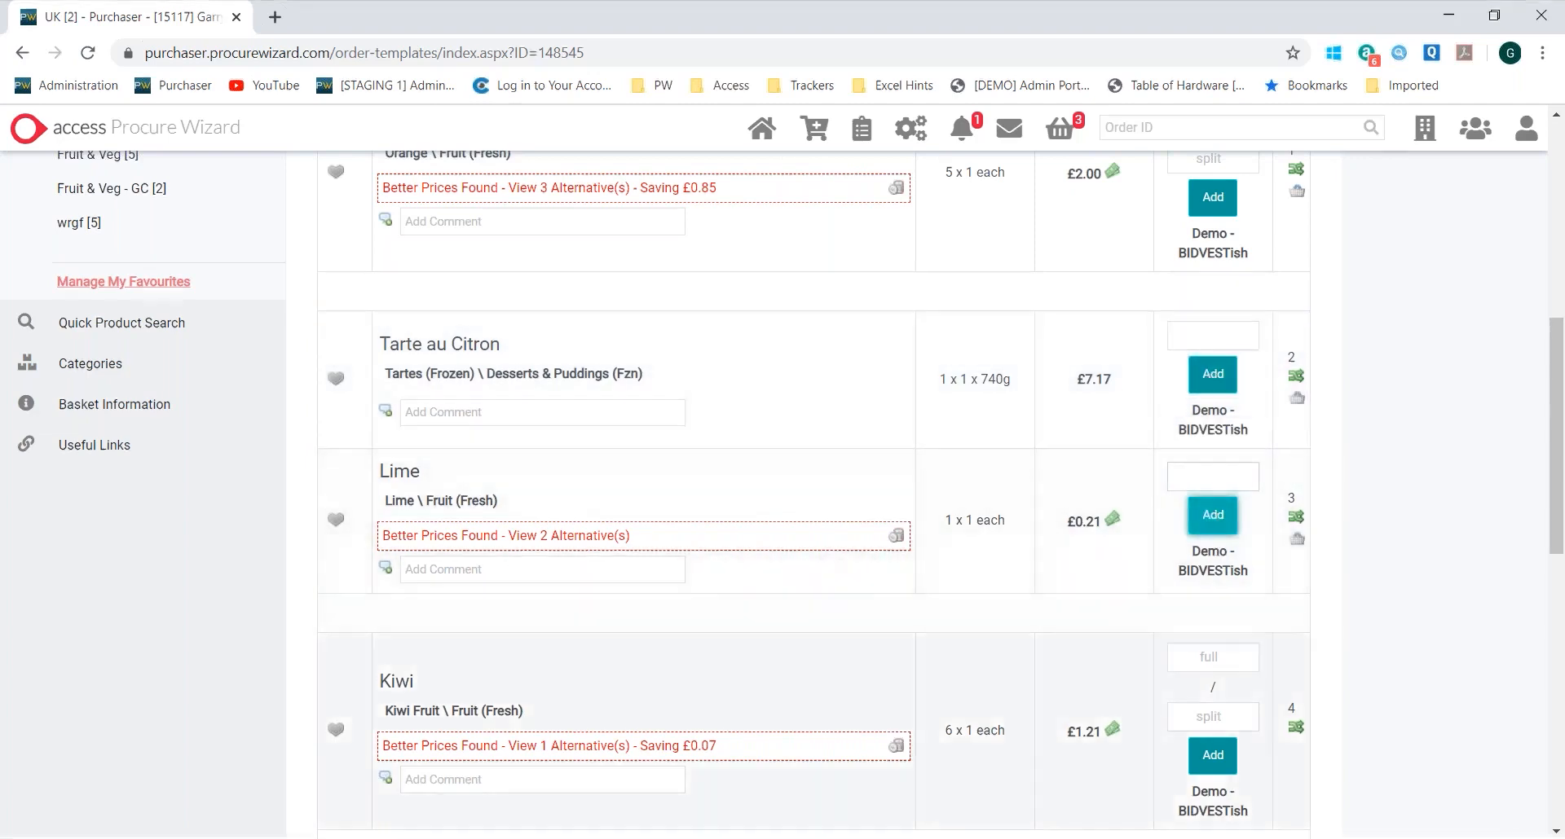
Set the full-pack order quantity to 5 for Kiwi, Margherita Pizza, Lemon, Pork Mince and the 1 x 15 kg Orange
{"action": "left_click", "coordinate": [1214, 666]}
{"action": "type", "text": "5"}
{"action": "scroll", "coordinate": [1214, 677], "scroll_direction": "down", "scroll_amount": 4}
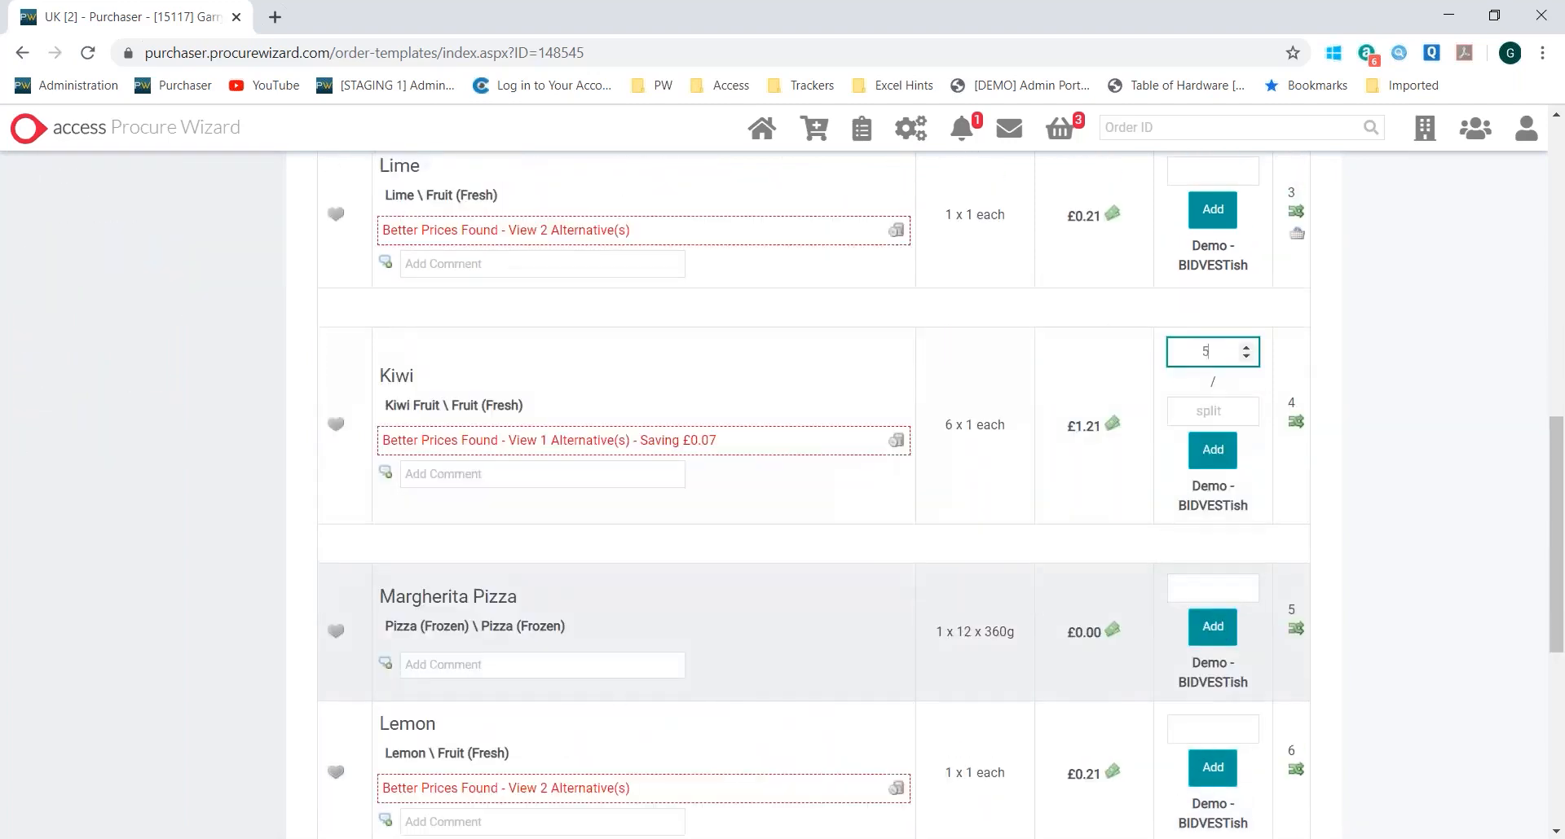
{"action": "left_click", "coordinate": [1222, 596]}
{"action": "type", "text": "5"}
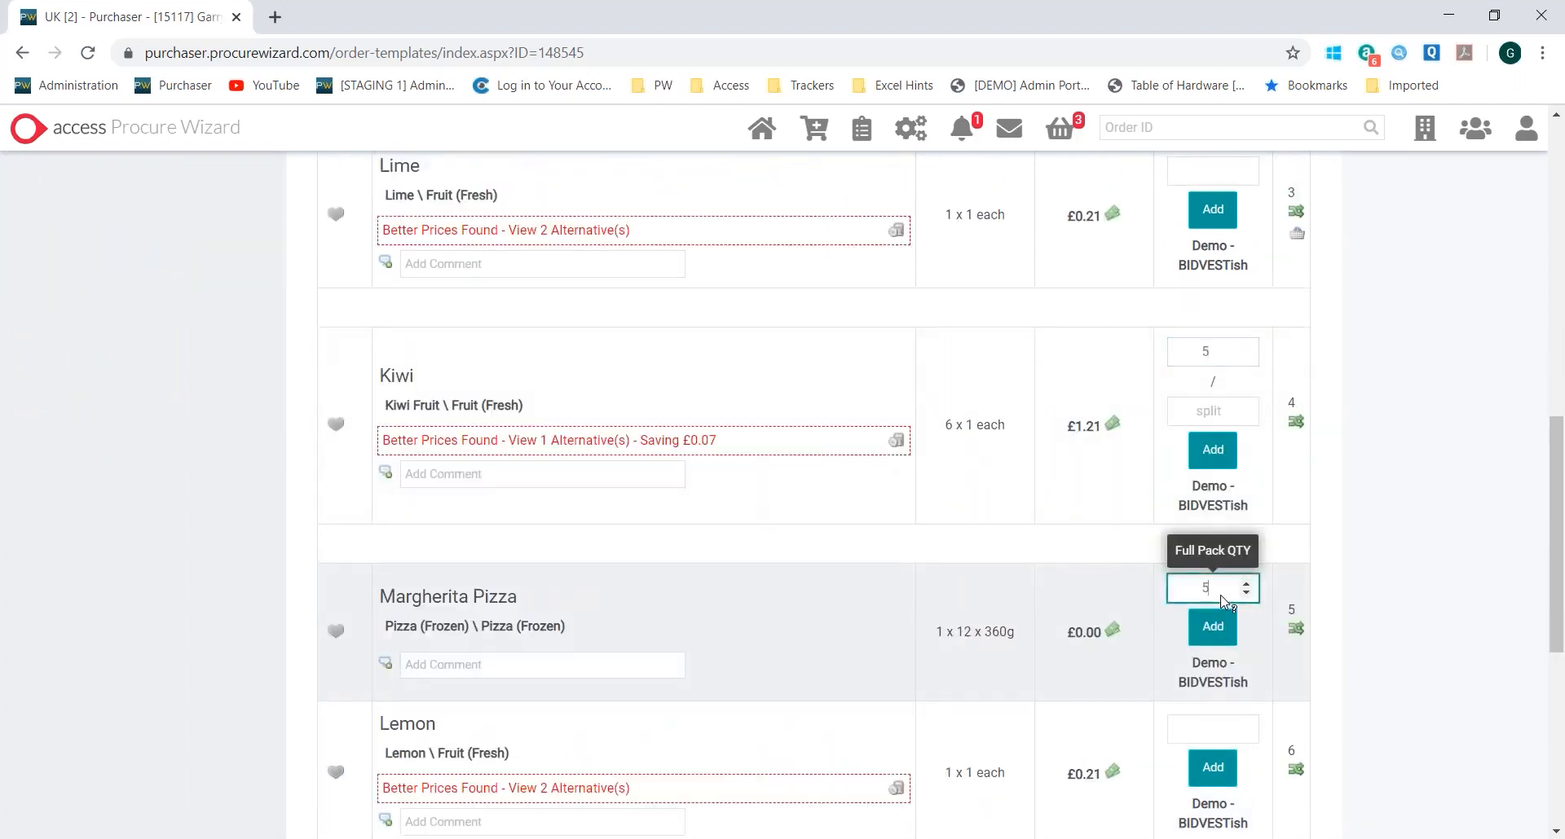
{"action": "key", "text": "Tab"}
{"action": "type", "text": "5"}
{"action": "key", "text": "Tab"}
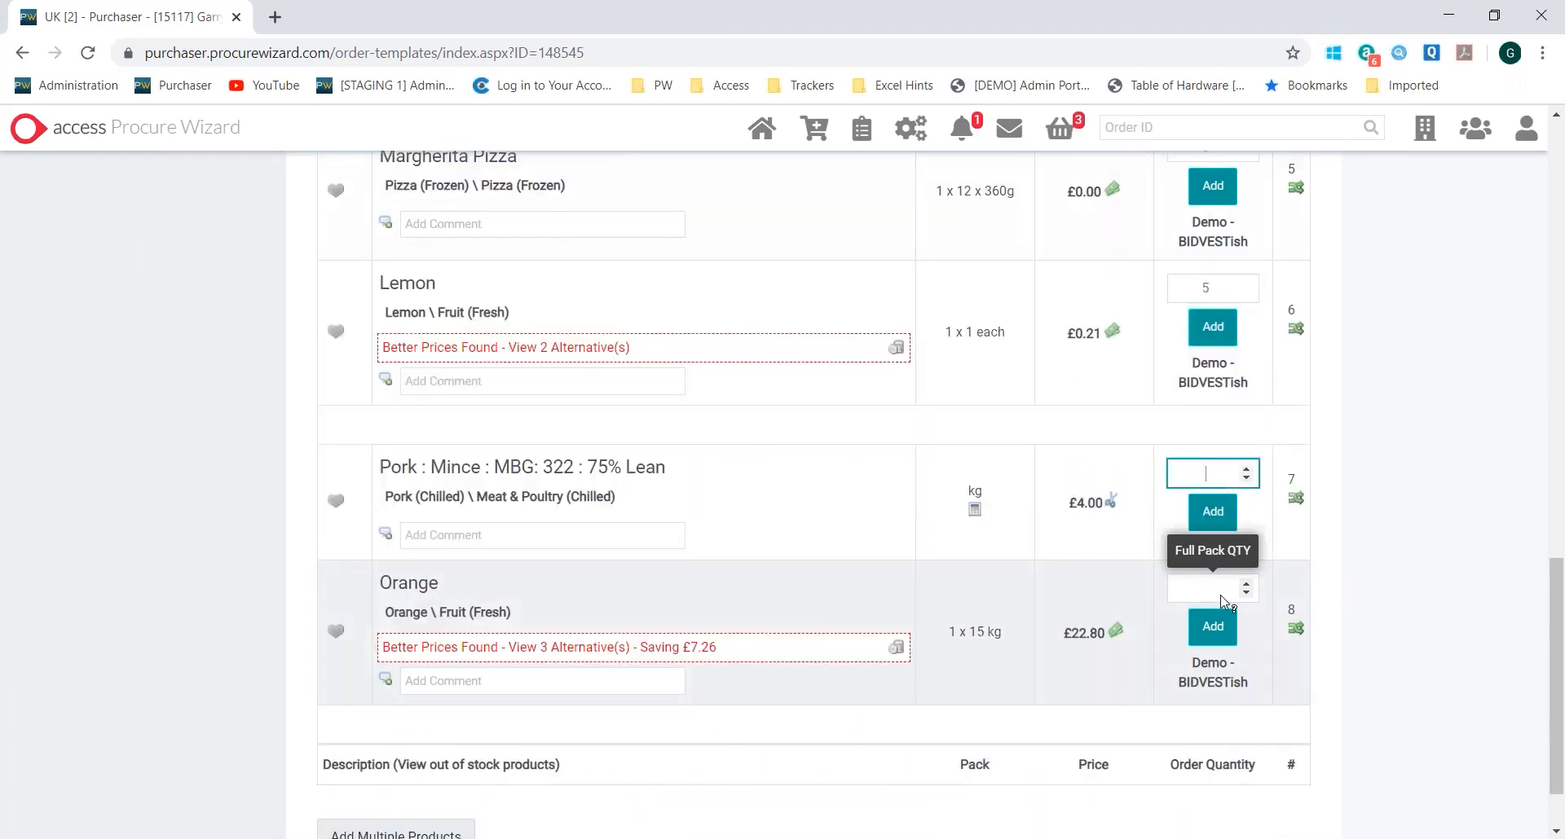
{"action": "type", "text": "5"}
{"action": "key", "text": "Tab"}
{"action": "type", "text": "5"}
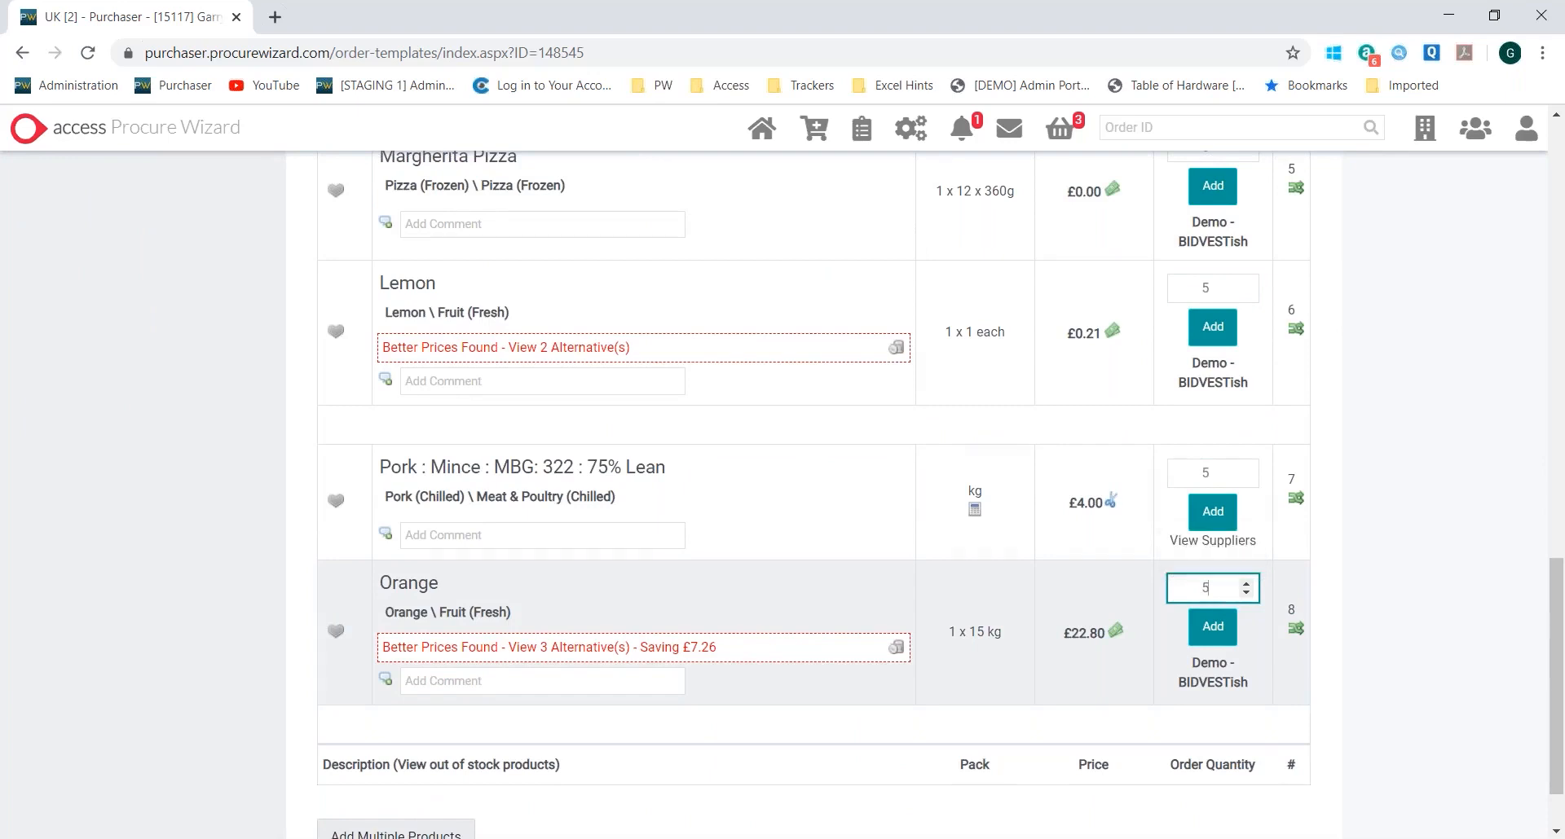
{"action": "scroll", "coordinate": [856, 570], "scroll_direction": "down", "scroll_amount": 2}
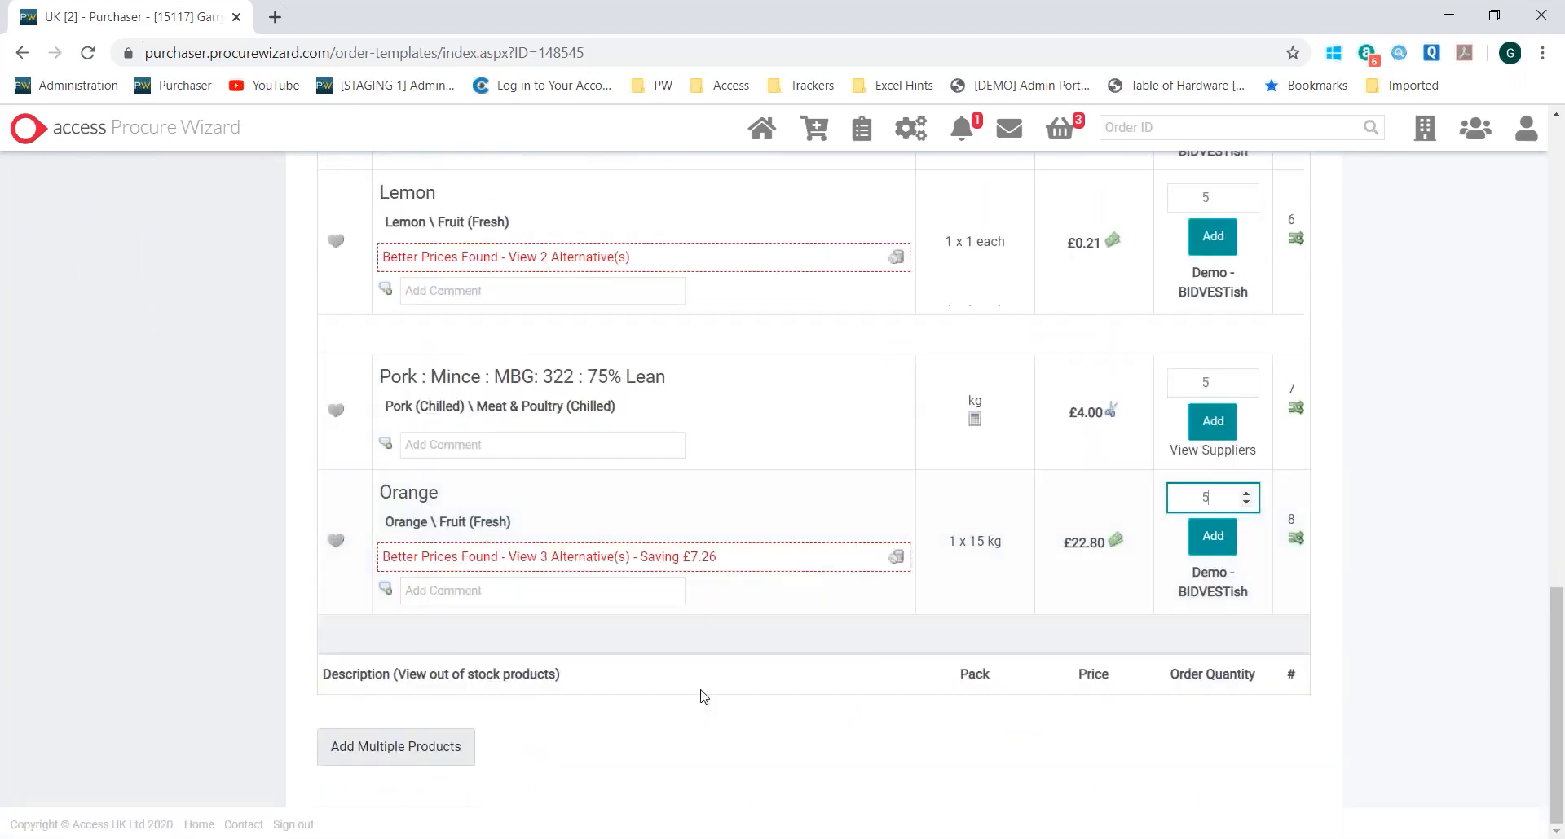
Add all products with entered quantities to the basket at once and open the basket
{"action": "left_click", "coordinate": [413, 744]}
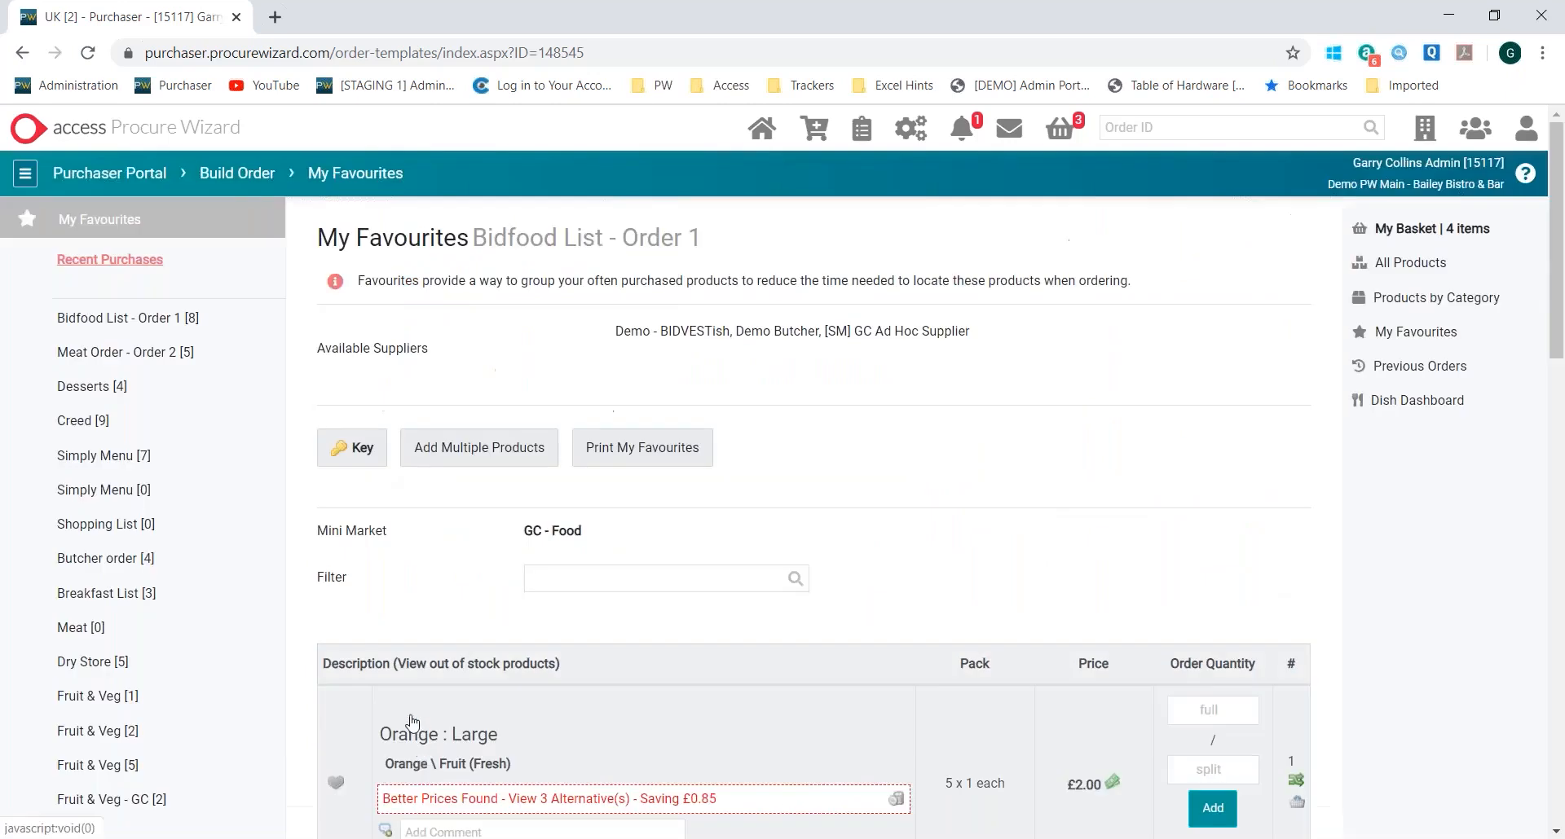
{"action": "left_click", "coordinate": [1427, 233]}
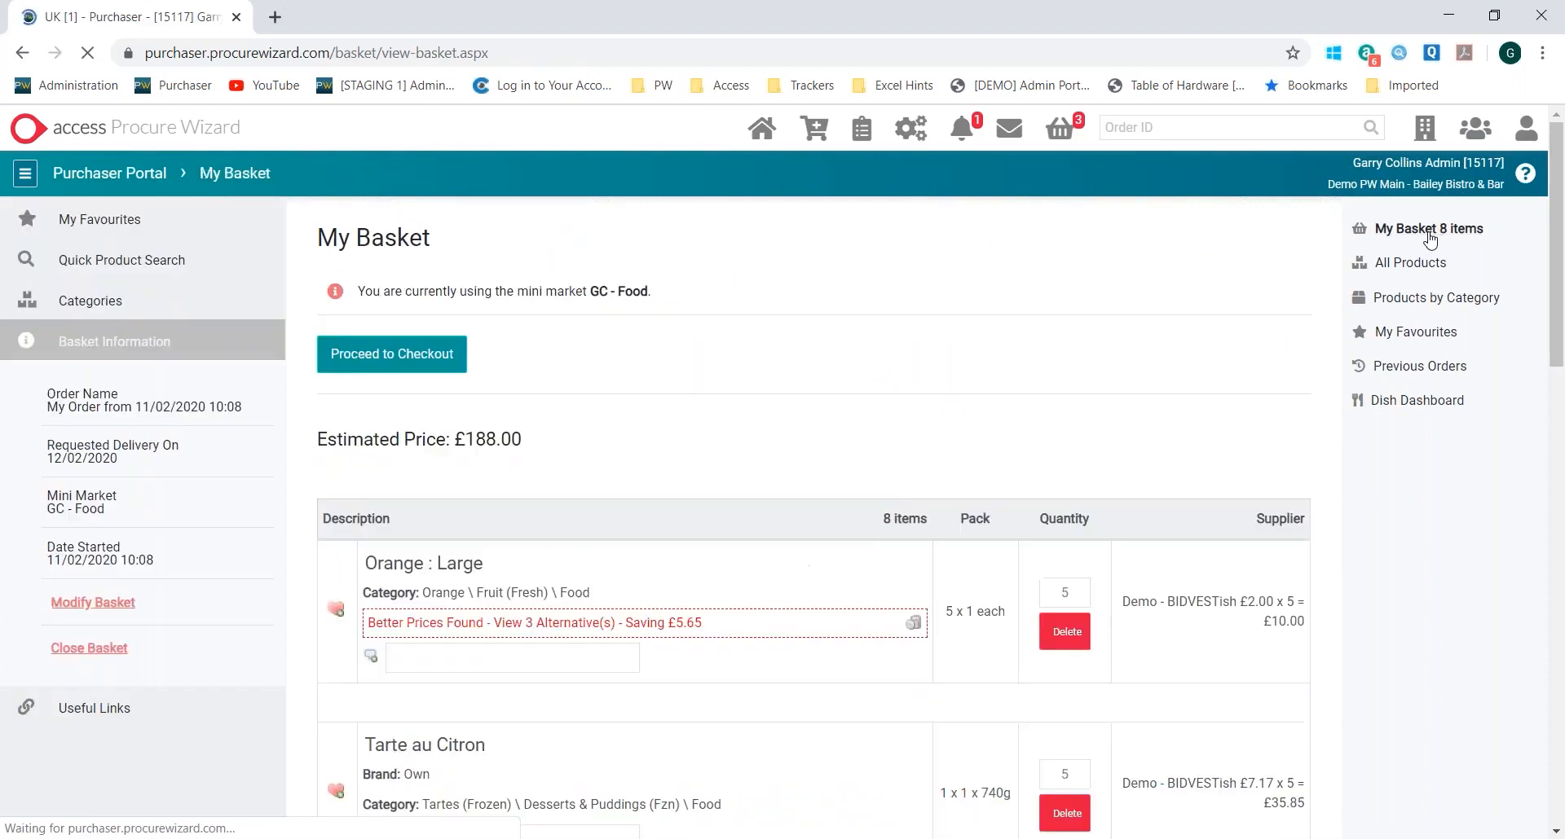
{"action": "scroll", "coordinate": [970, 408], "scroll_direction": "down", "scroll_amount": 6}
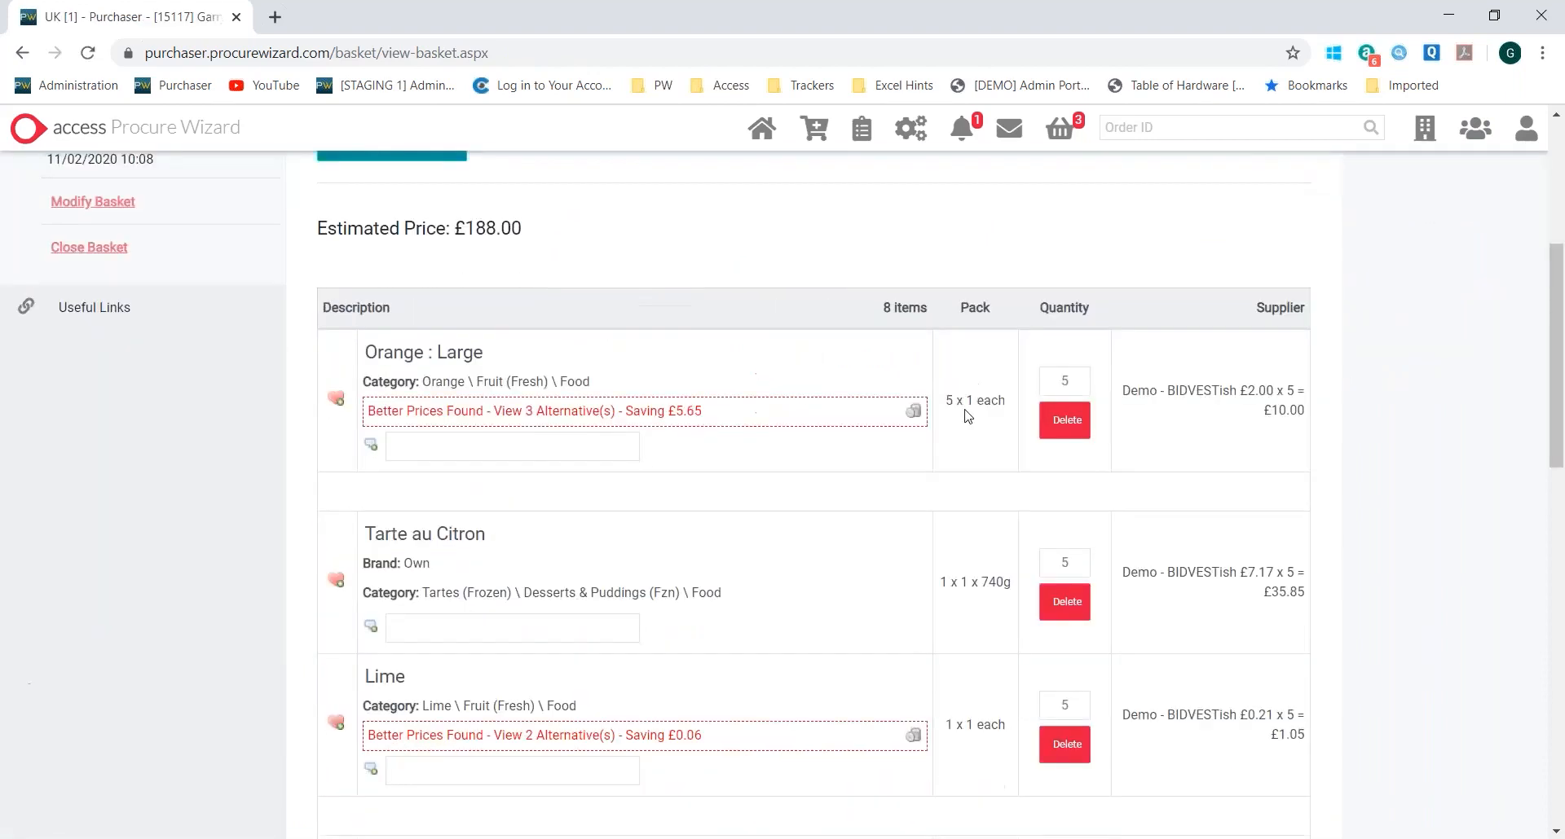
Check the remaining Week 2 and Period to Date budget amounts in the basket's Period 2 / 2020 table
{"action": "scroll", "coordinate": [701, 670], "scroll_direction": "up", "scroll_amount": 4}
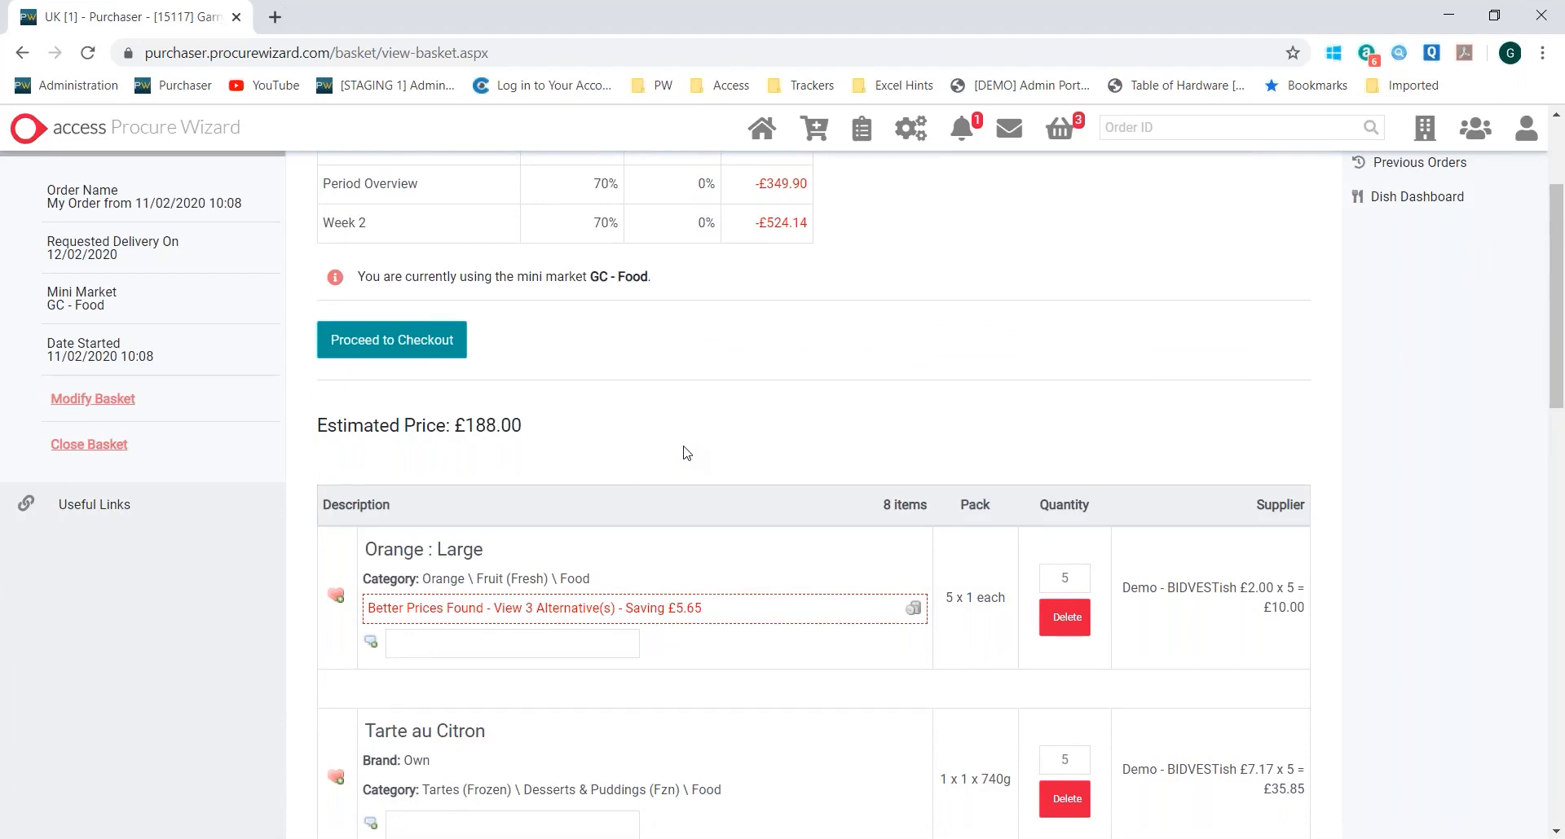
{"action": "scroll", "coordinate": [687, 454], "scroll_direction": "up", "scroll_amount": 3}
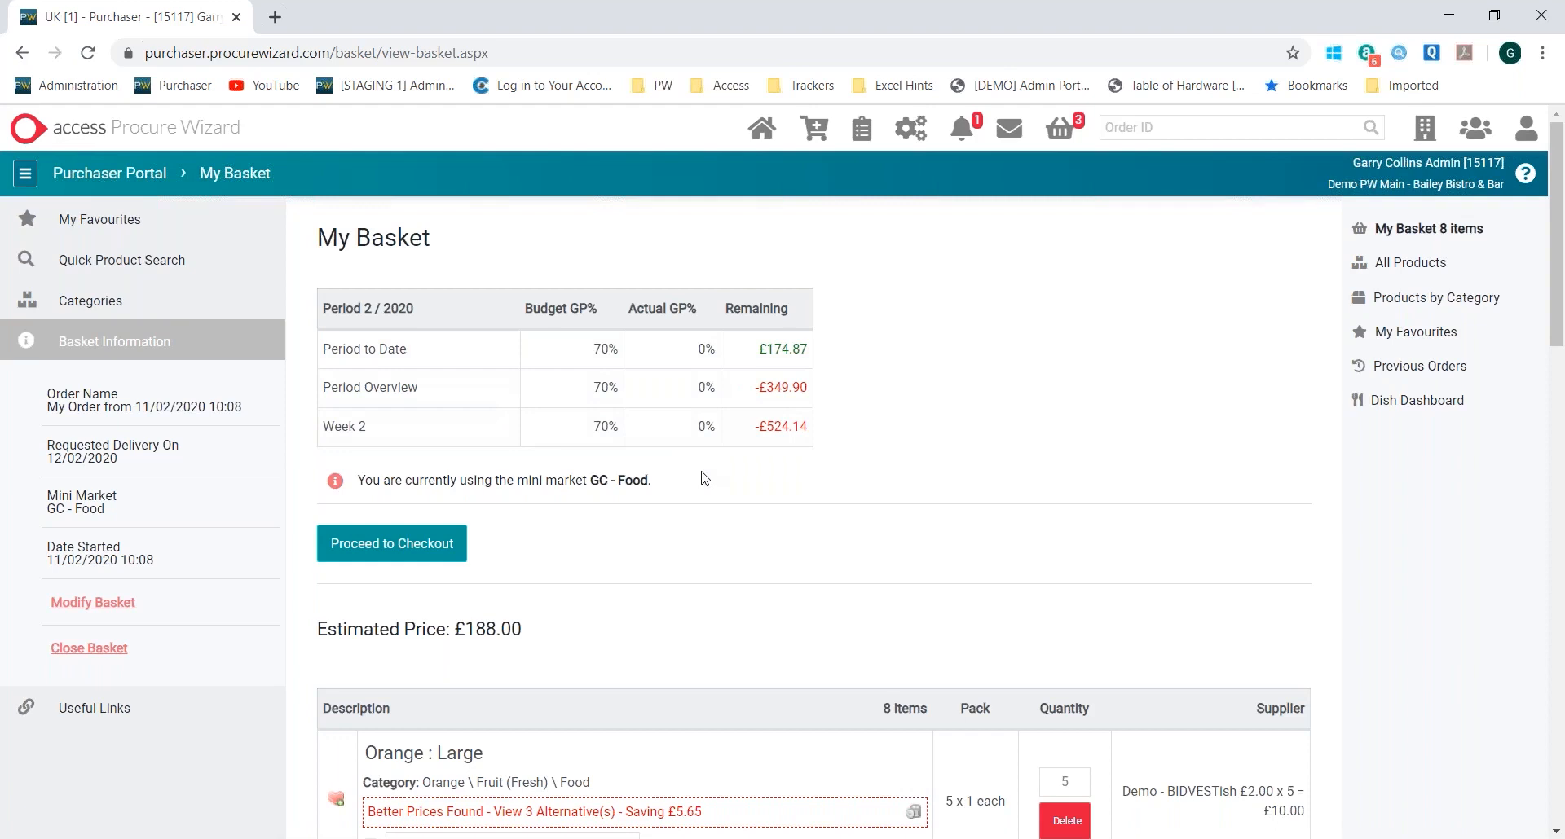
{"action": "left_click_drag", "start_coordinate": [753, 427], "coordinate": [812, 438]}
{"action": "left_click", "coordinate": [809, 491]}
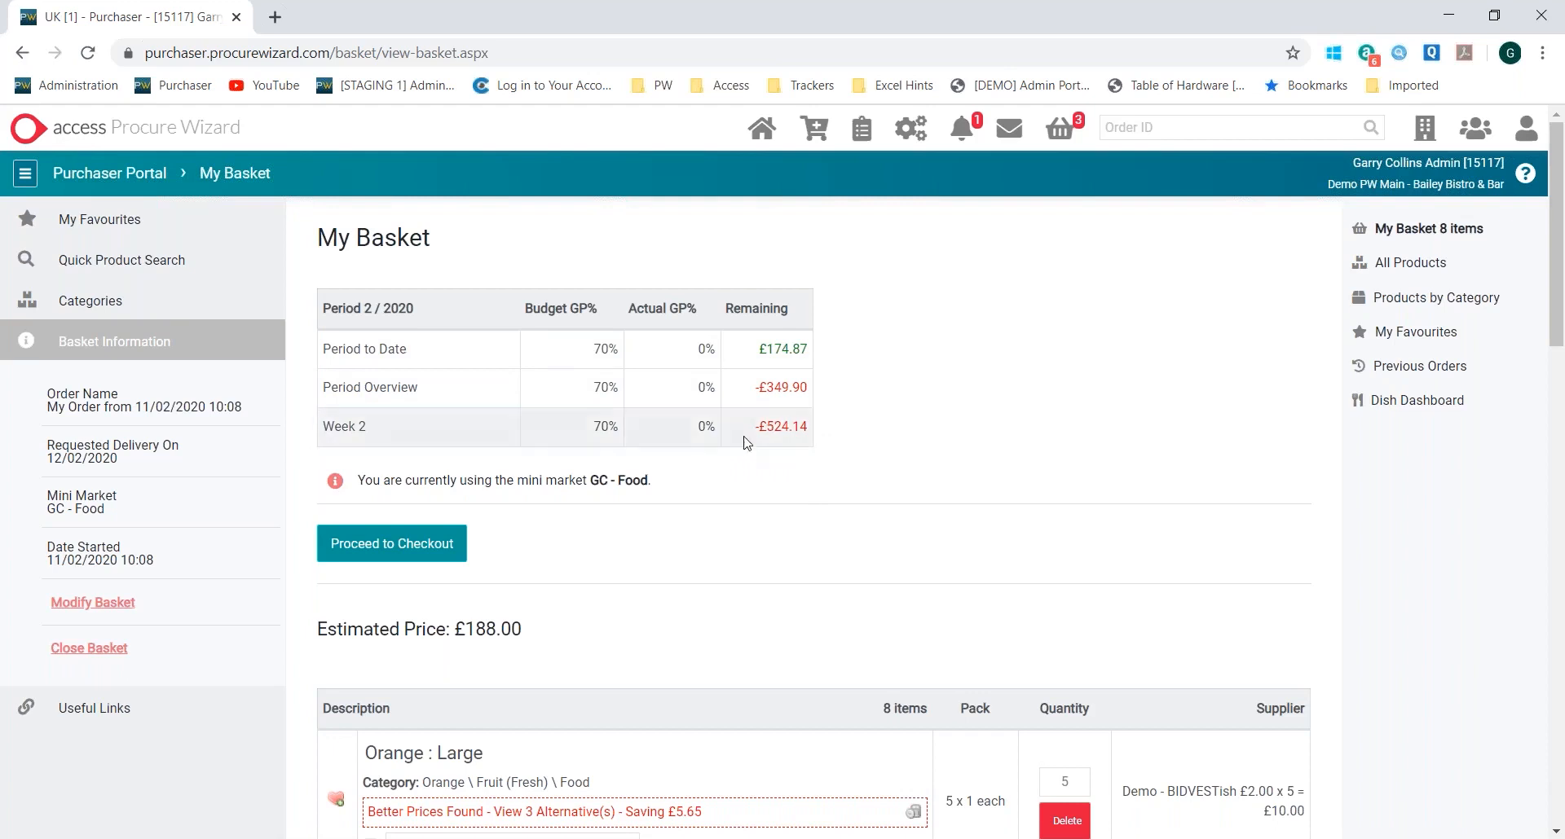
{"action": "left_click_drag", "start_coordinate": [745, 438], "coordinate": [806, 432]}
{"action": "left_click_drag", "start_coordinate": [756, 349], "coordinate": [805, 349]}
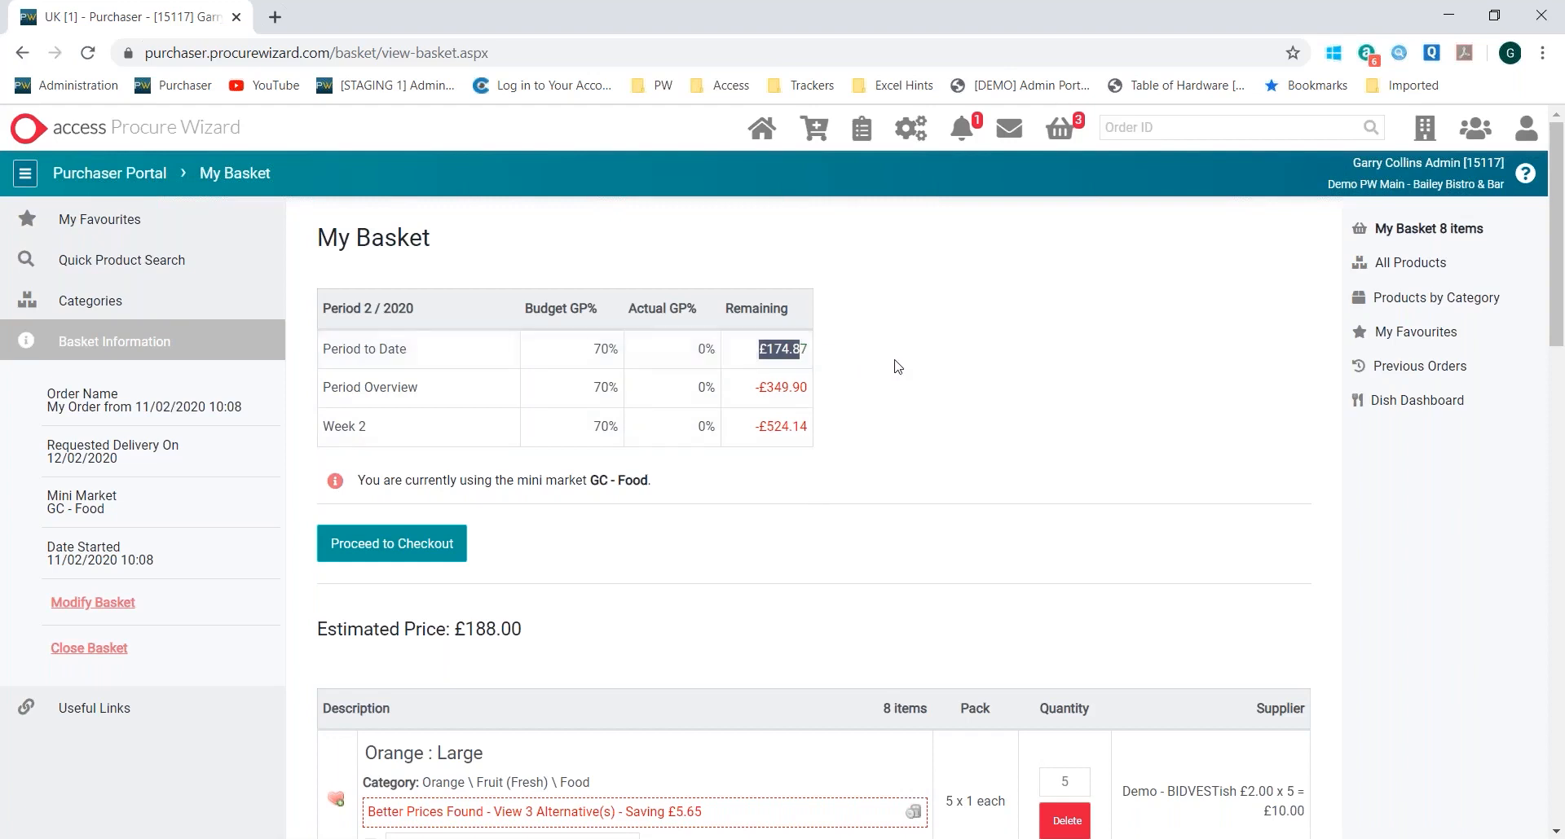
Show the cheaper alternatives for Orange : Large in the basket and replace it with 25 x Orange : Large in 1 x 1 each packs
{"action": "scroll", "coordinate": [898, 373], "scroll_direction": "down", "scroll_amount": 5}
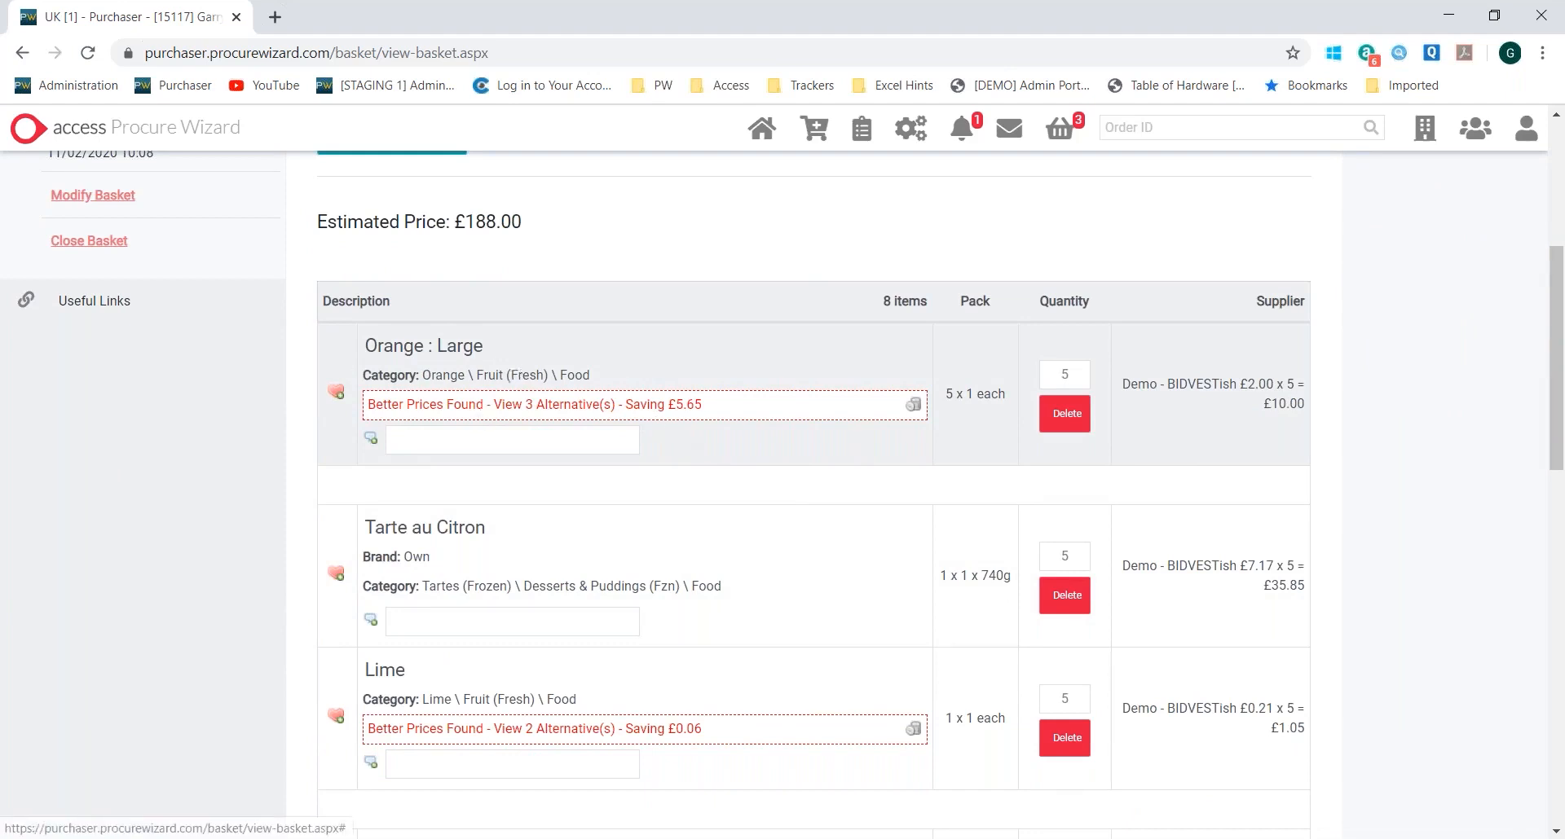
{"action": "left_click", "coordinate": [459, 415]}
{"action": "scroll", "coordinate": [864, 416], "scroll_direction": "down", "scroll_amount": 2}
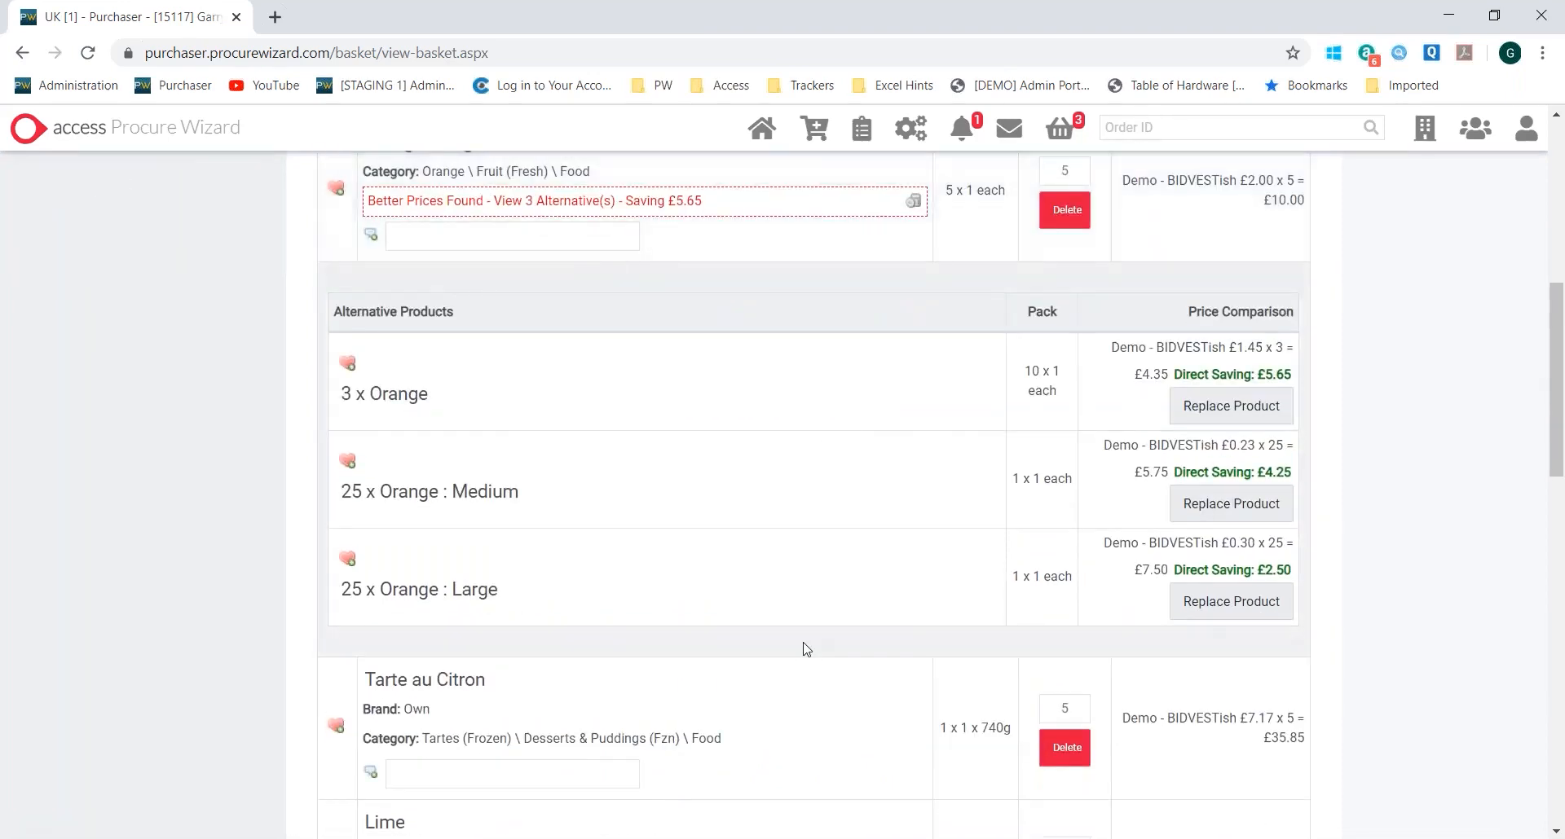
{"action": "scroll", "coordinate": [806, 650], "scroll_direction": "up", "scroll_amount": 1}
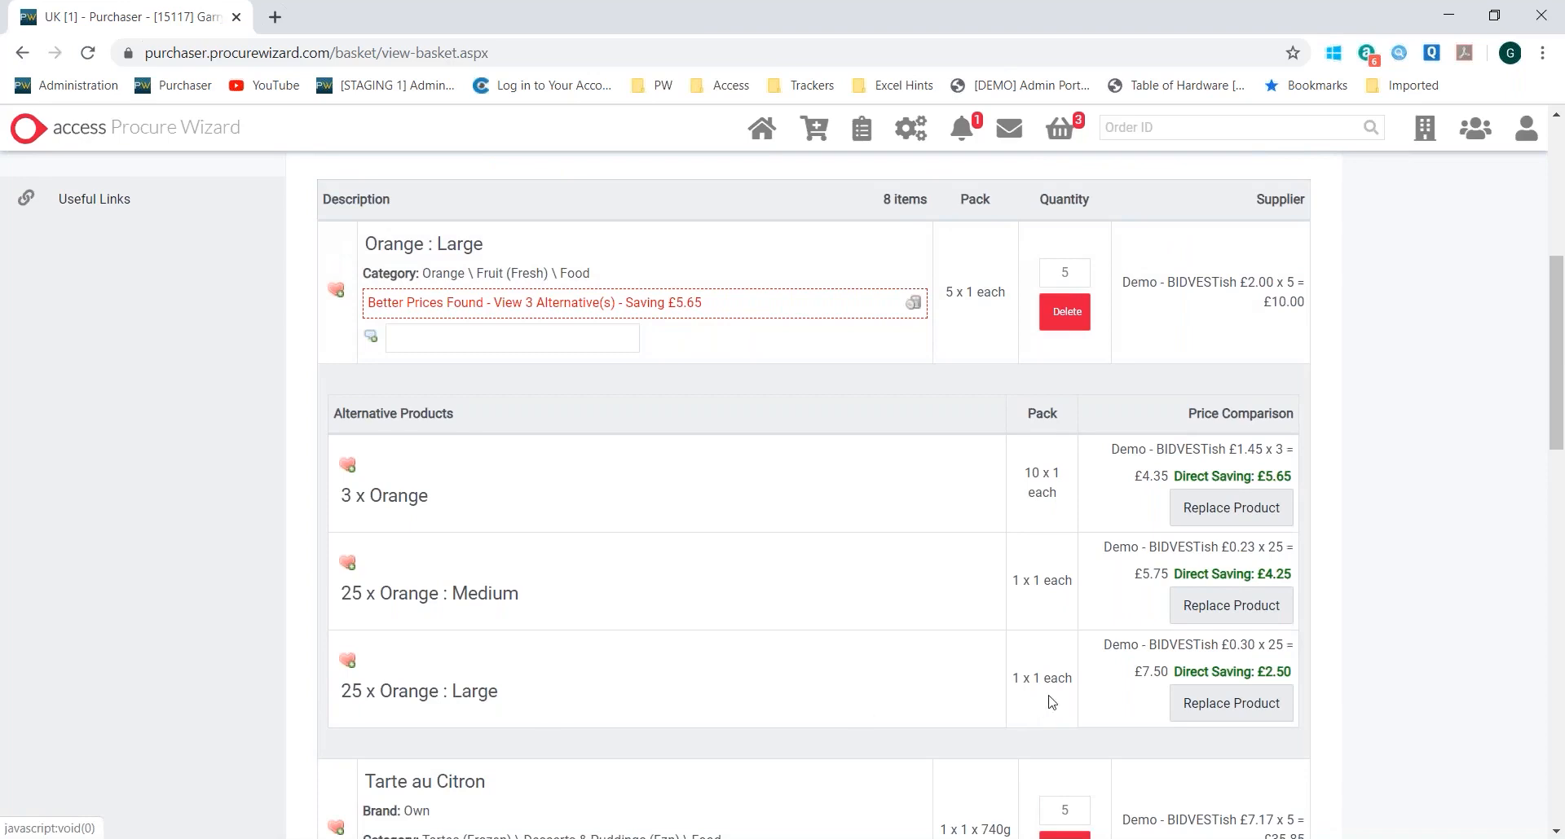
{"action": "left_click_drag", "start_coordinate": [1013, 678], "coordinate": [1070, 679]}
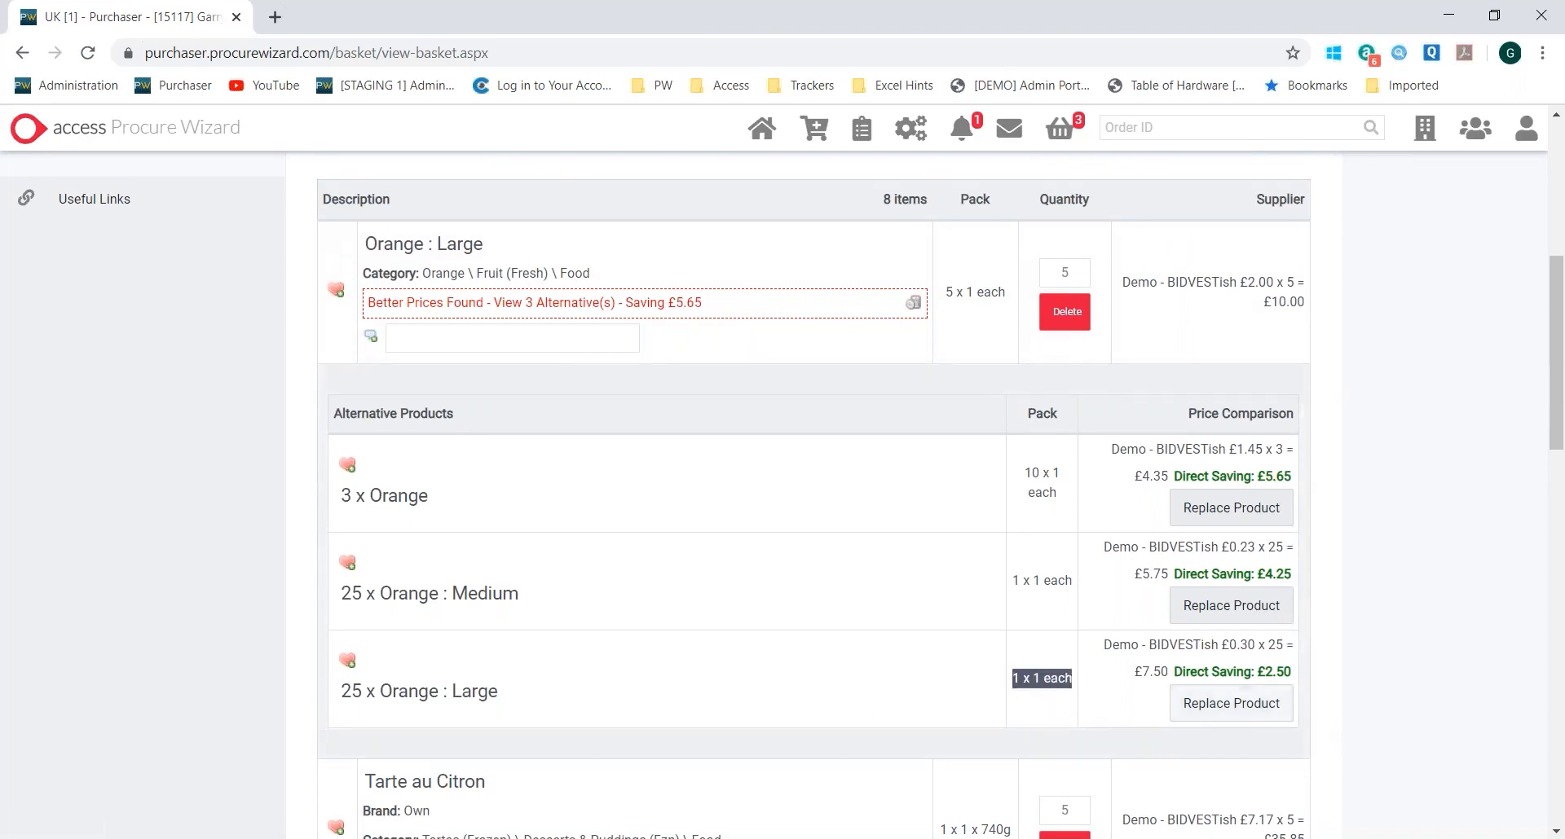
{"action": "left_click", "coordinate": [1274, 709]}
Proceed to checkout, check the estimated delivery date, and submit and approve the single-supplier order with Demo - BIDVESTish
{"action": "scroll", "coordinate": [1095, 567], "scroll_direction": "down", "scroll_amount": 1}
{"action": "scroll", "coordinate": [1094, 566], "scroll_direction": "down", "scroll_amount": 10}
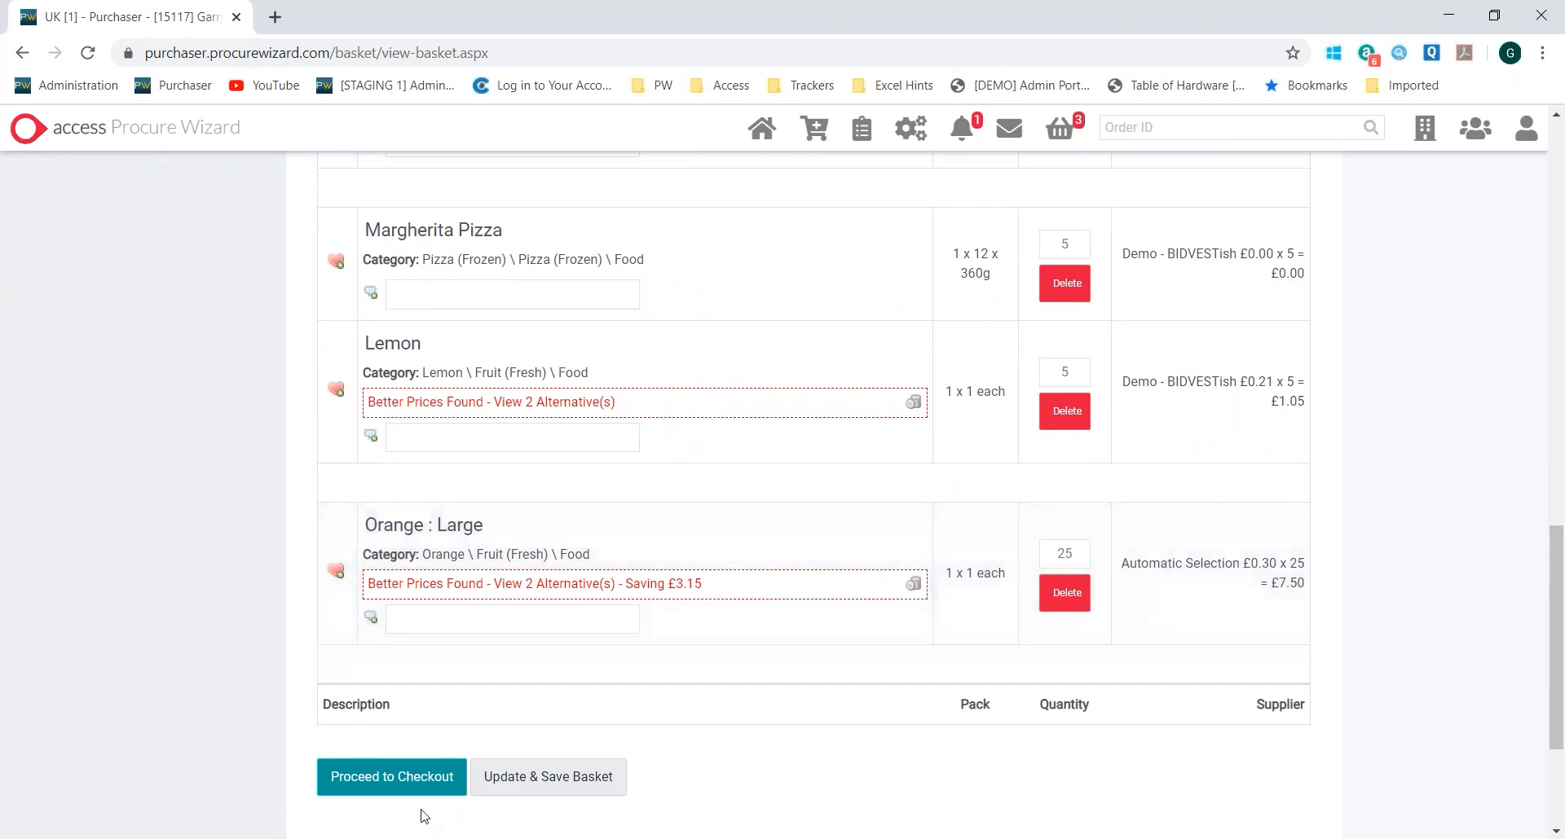
{"action": "left_click", "coordinate": [408, 782]}
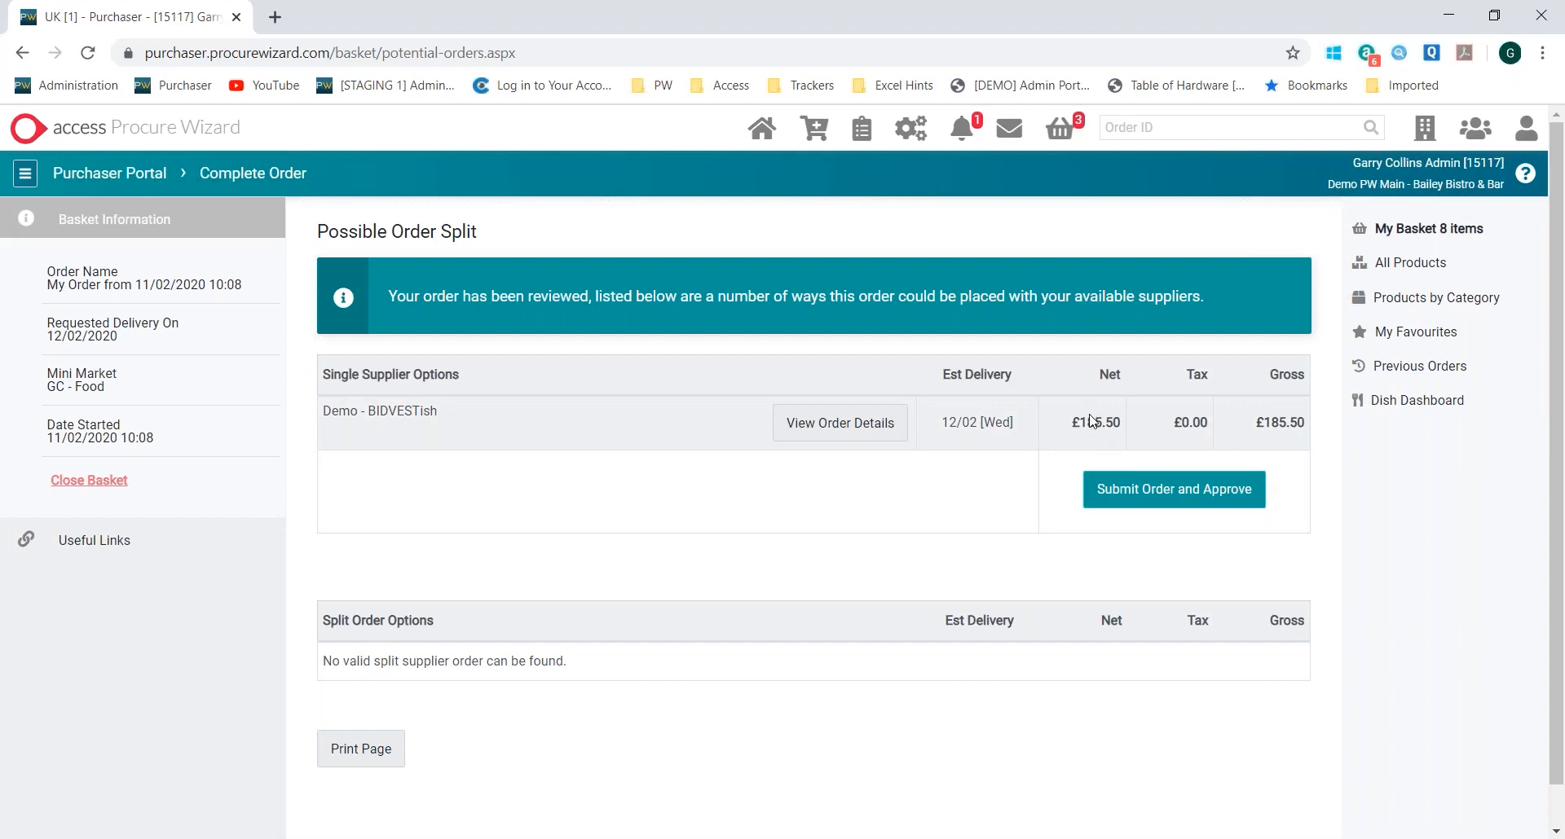
{"action": "left_click_drag", "start_coordinate": [933, 438], "coordinate": [1028, 437]}
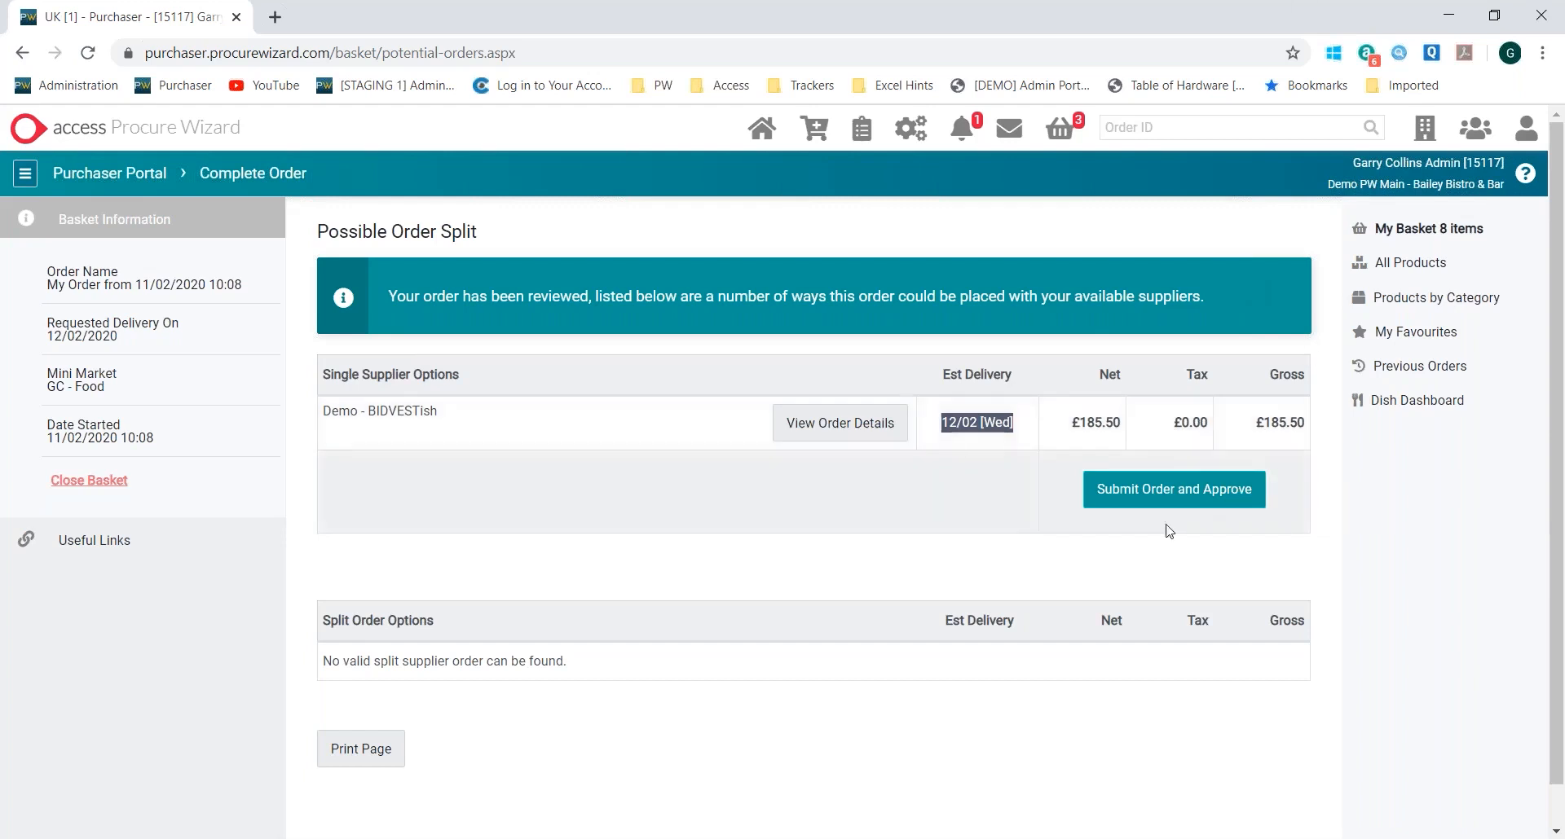
{"action": "left_click", "coordinate": [1198, 494]}
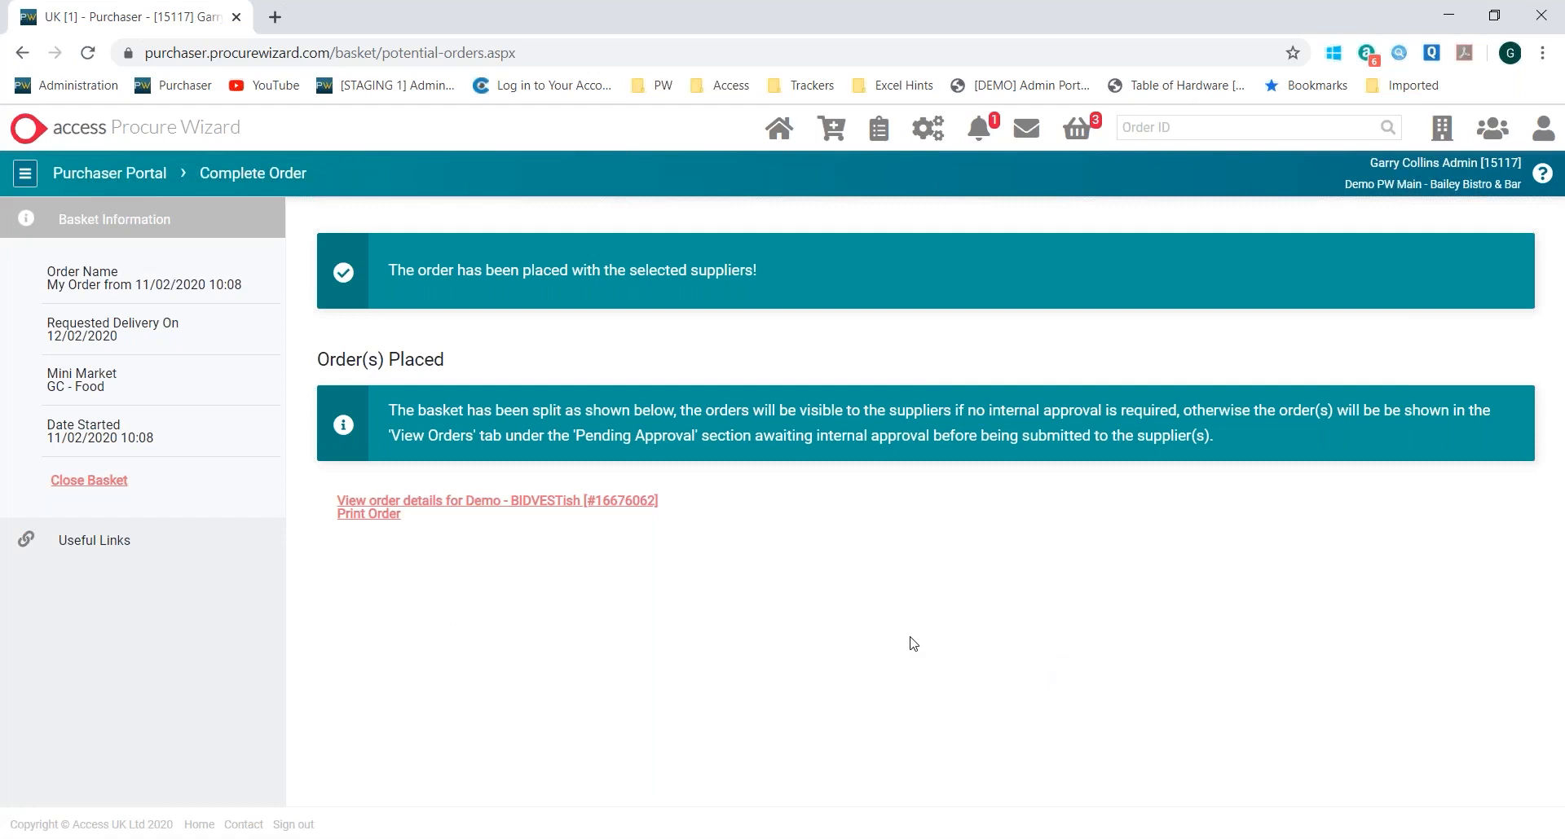
Return to the home page and view today's deliveries in the Expected Deliveries 28 Day Overview
{"action": "left_click", "coordinate": [783, 140]}
{"action": "scroll", "coordinate": [921, 424], "scroll_direction": "down", "scroll_amount": 9}
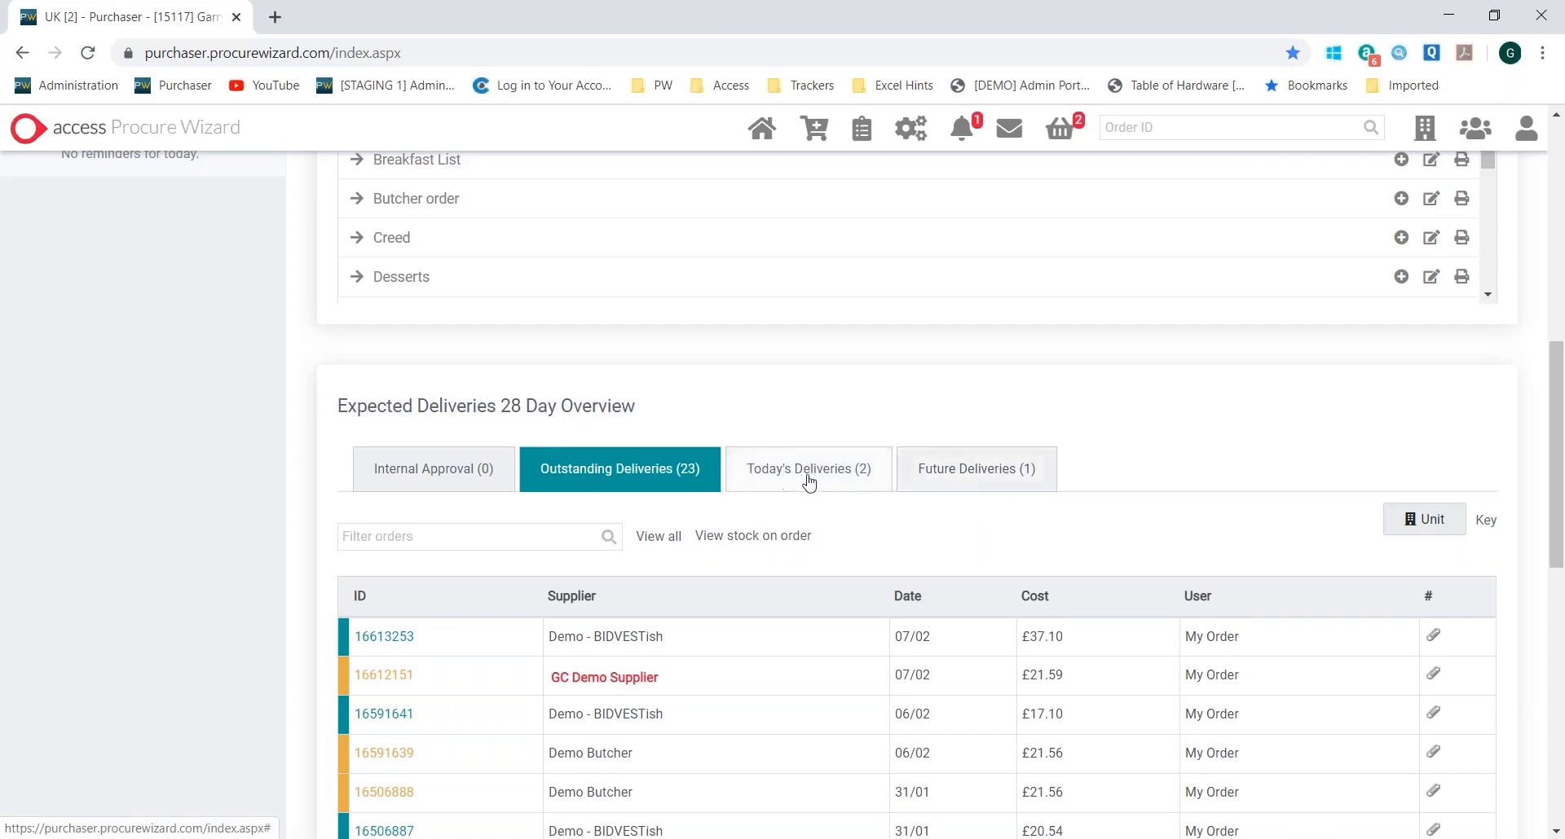
{"action": "scroll", "coordinate": [810, 481], "scroll_direction": "down", "scroll_amount": 6}
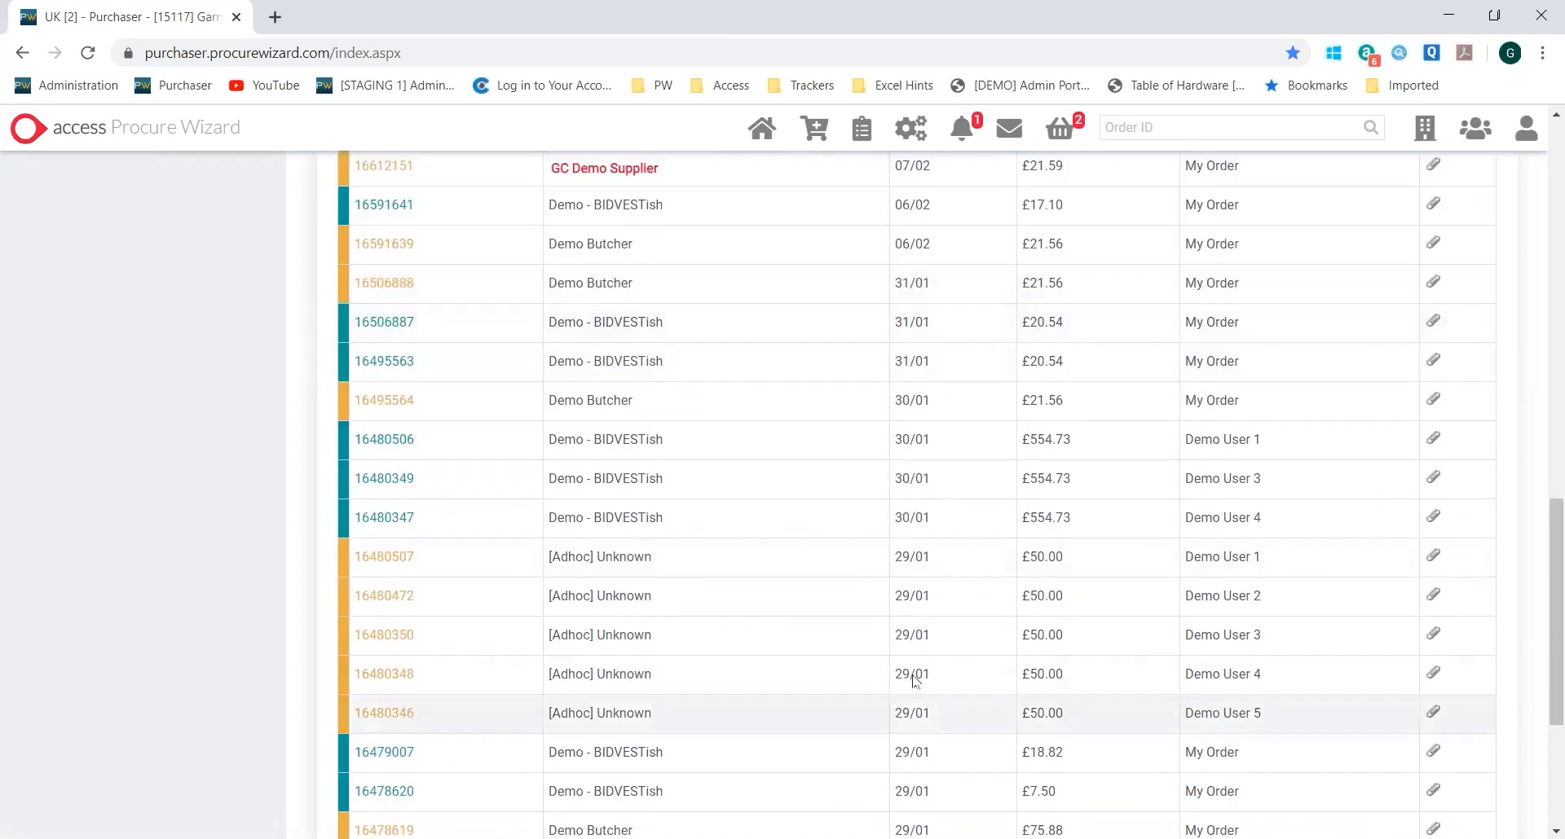
{"action": "scroll", "coordinate": [911, 675], "scroll_direction": "up", "scroll_amount": 6}
{"action": "left_click", "coordinate": [831, 471]}
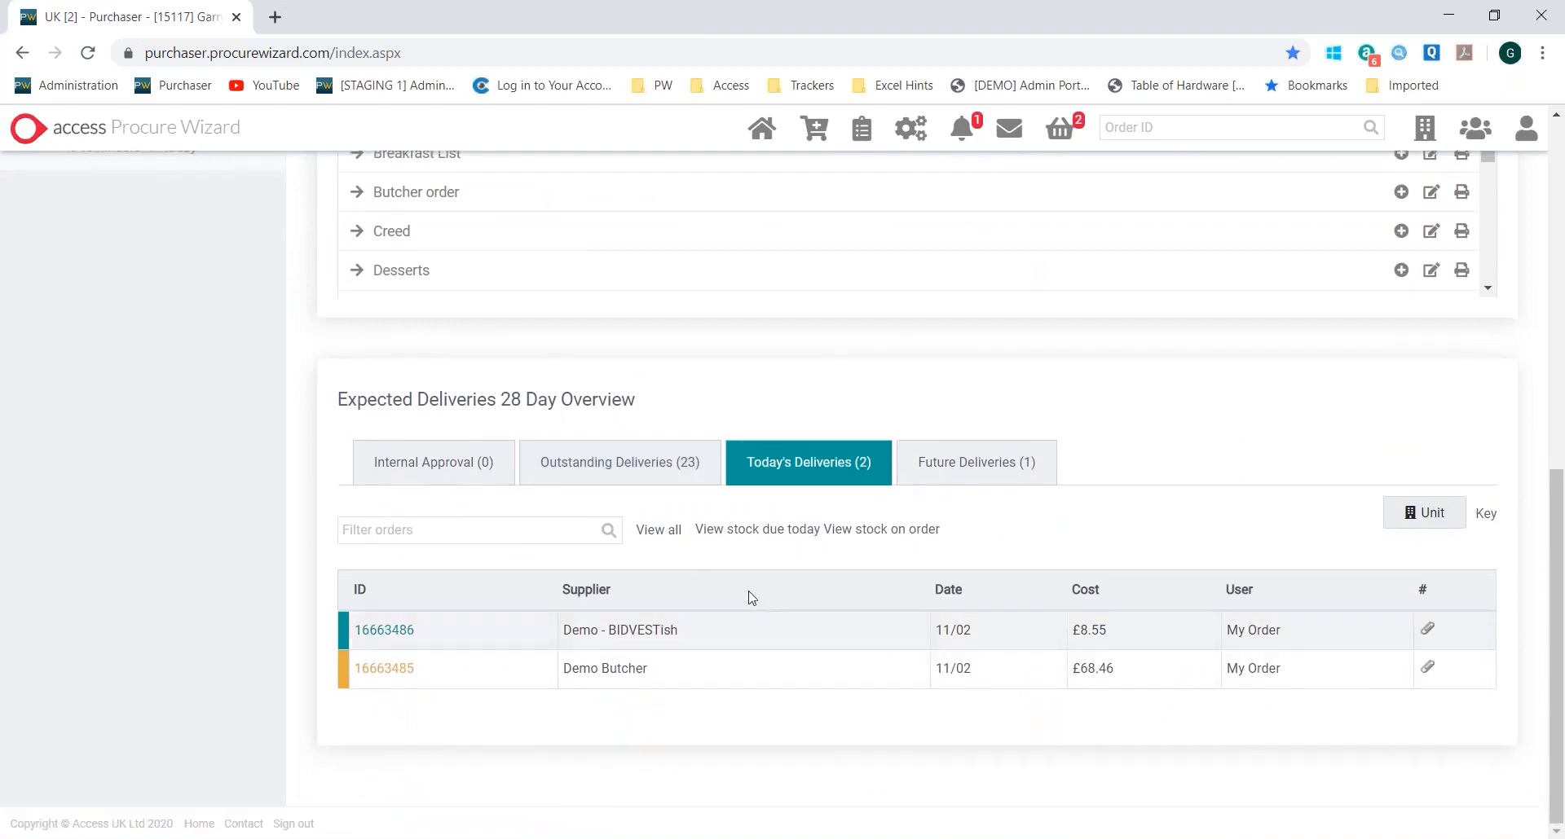
List the outstanding deliveries and open the £28.00 Demo - BIDVESTish order dated 29/01
{"action": "left_click", "coordinate": [597, 467]}
{"action": "scroll", "coordinate": [883, 514], "scroll_direction": "down", "scroll_amount": 9}
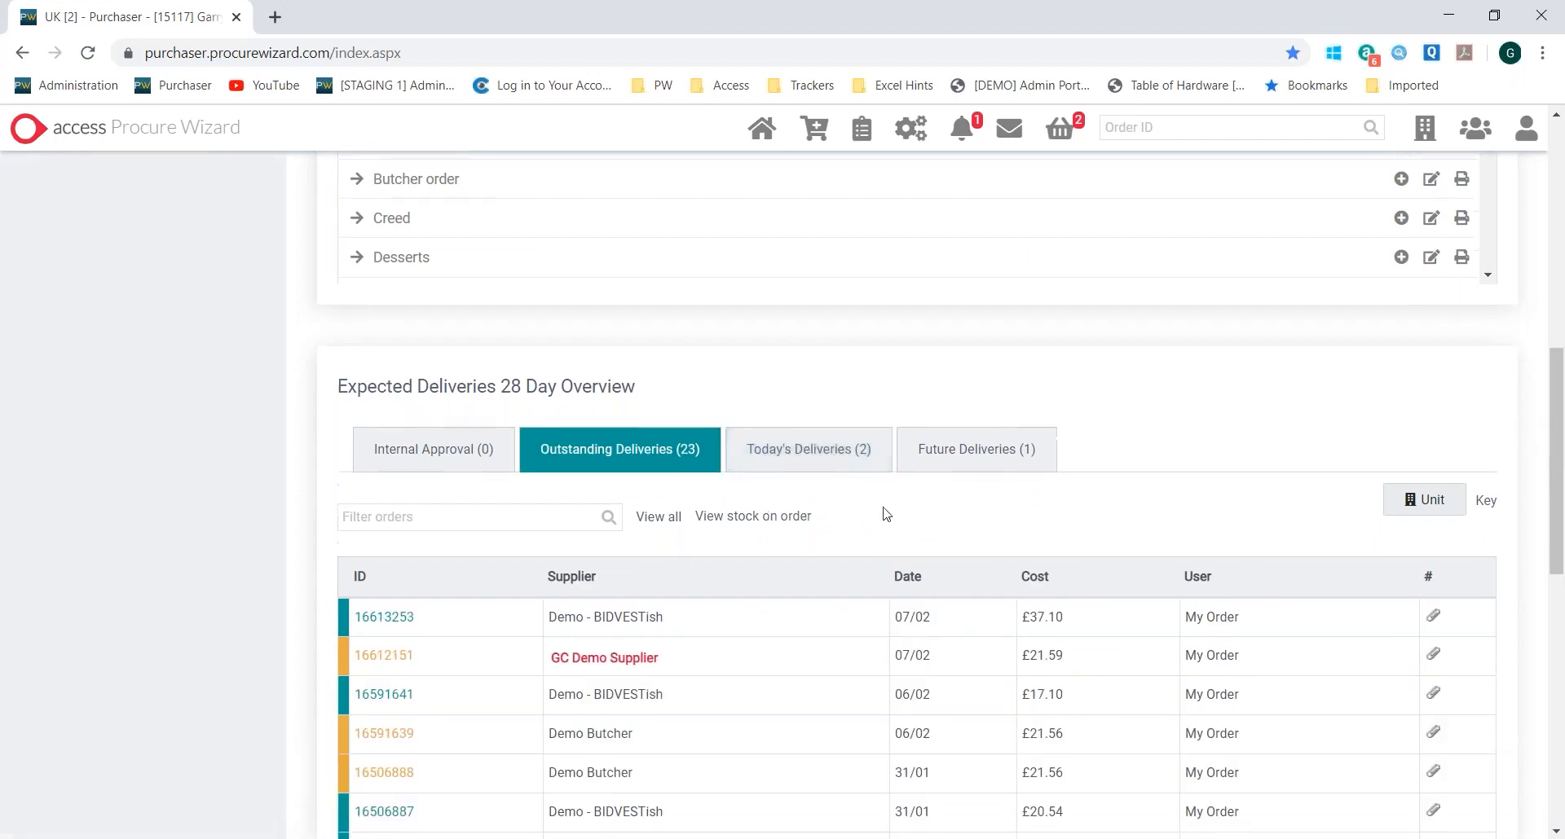
{"action": "scroll", "coordinate": [795, 378], "scroll_direction": "down", "scroll_amount": 2}
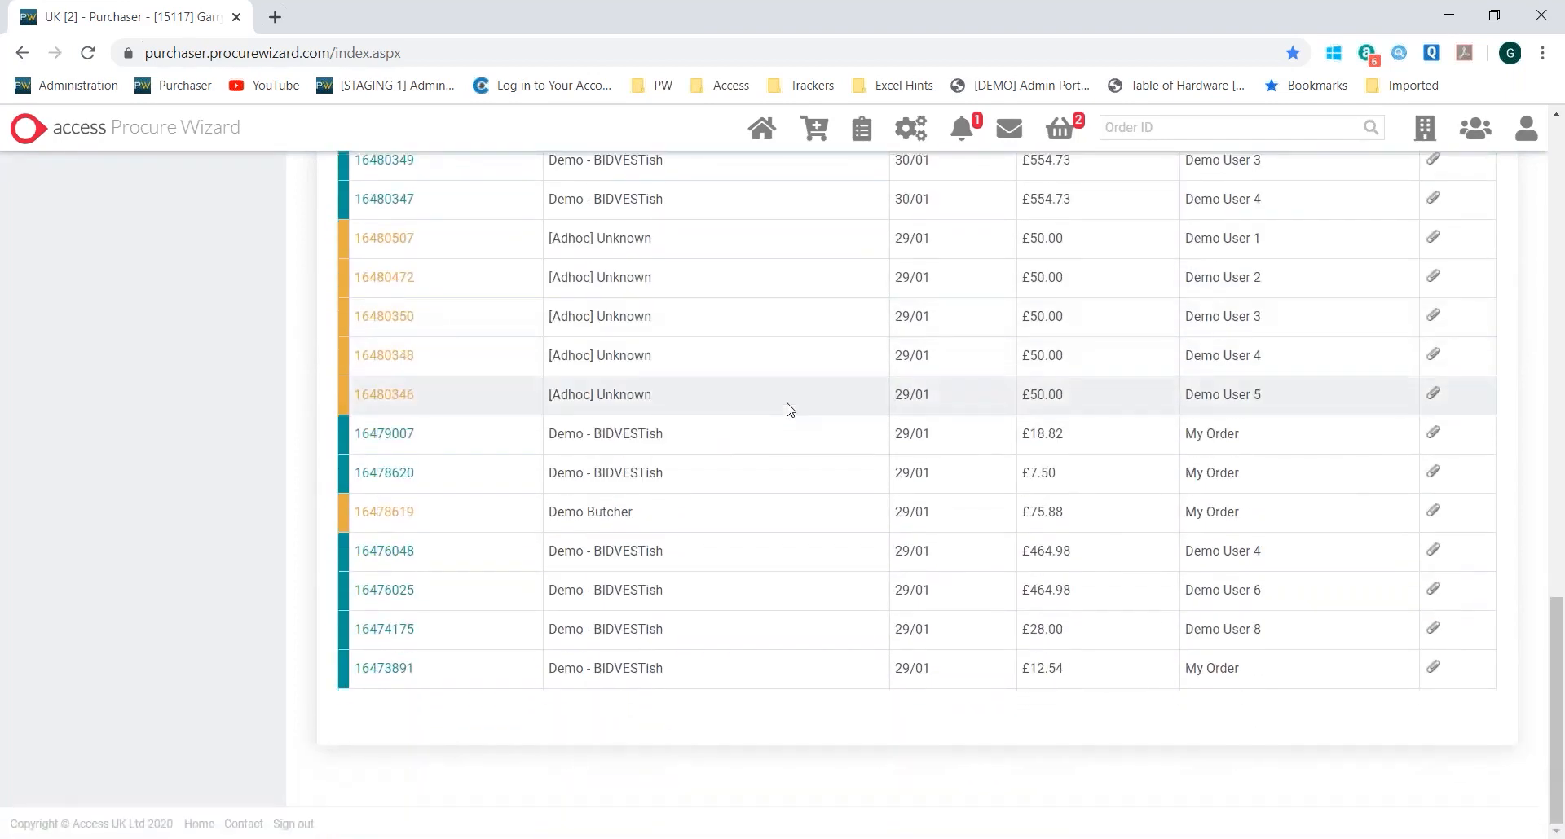
{"action": "left_click", "coordinate": [385, 634]}
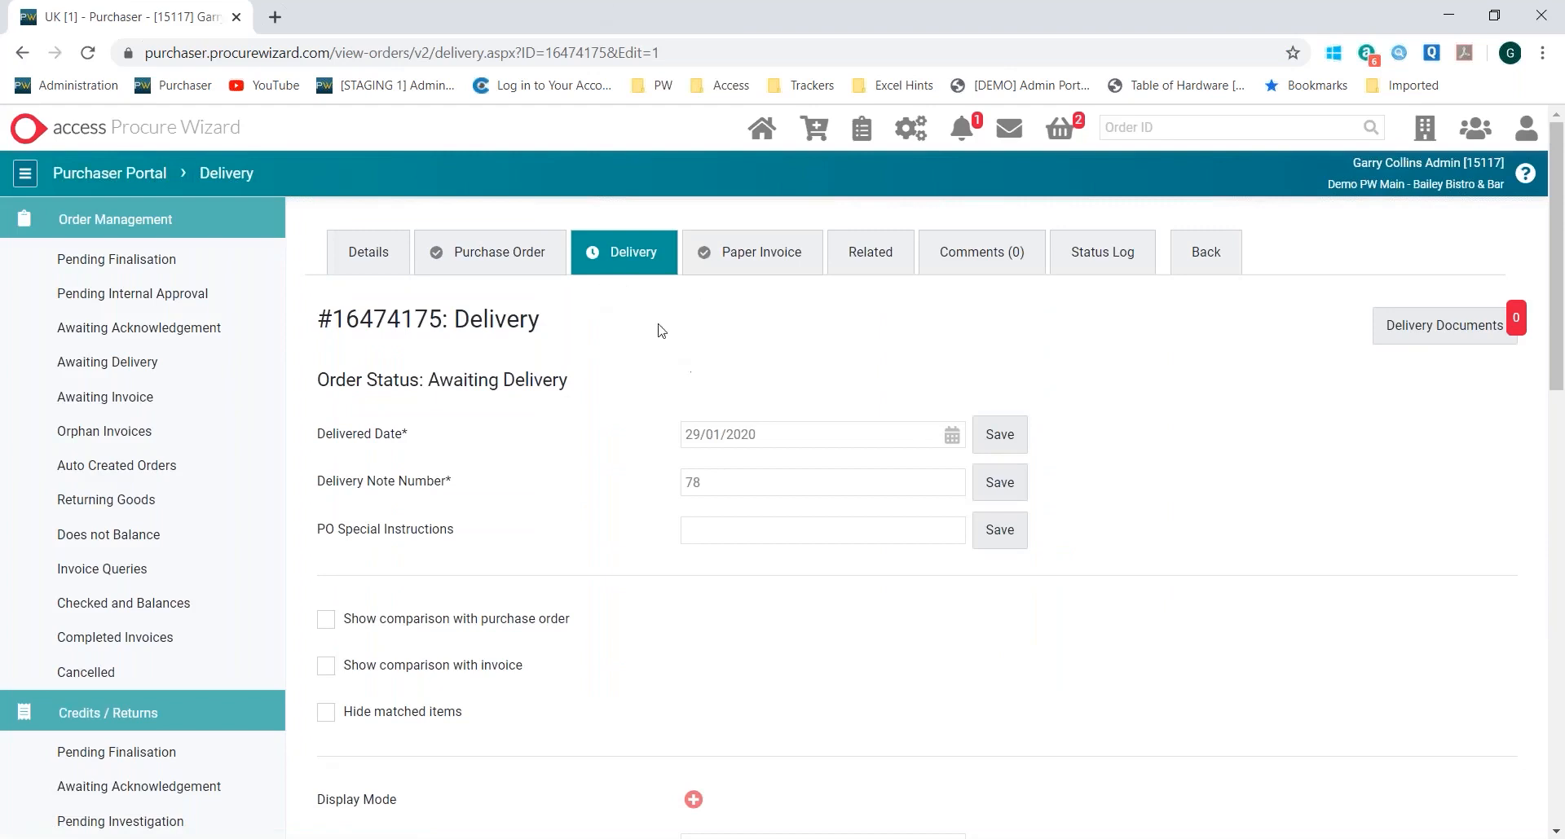
Set the delivered Kiwi quantity to 3, confirm the delivery and check its order status
{"action": "scroll", "coordinate": [728, 404], "scroll_direction": "down", "scroll_amount": 9}
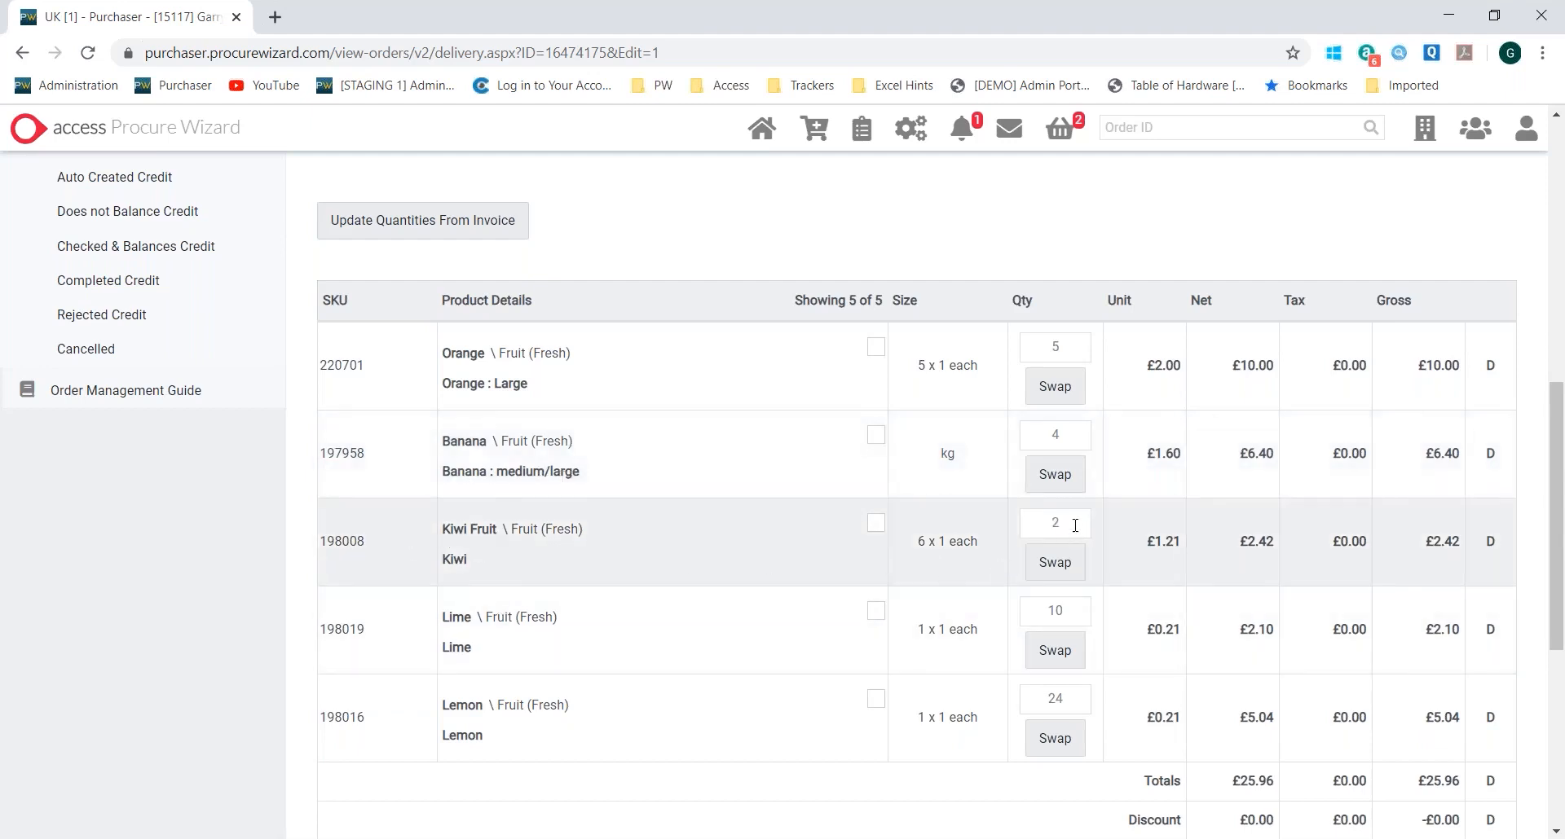
{"action": "left_click", "coordinate": [1075, 524]}
{"action": "type", "text": "3"}
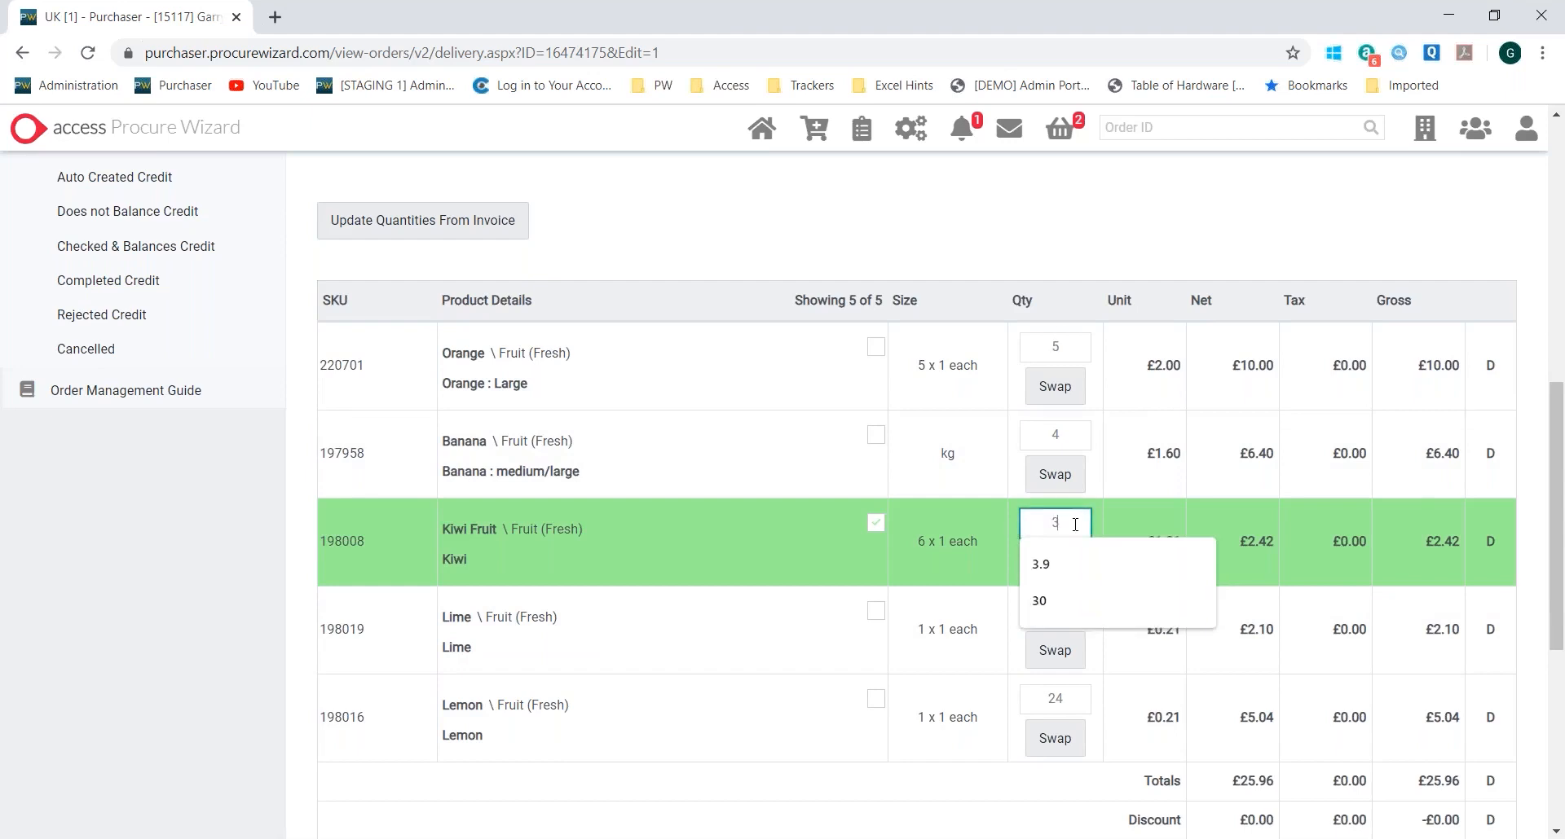
{"action": "left_click", "coordinate": [1057, 249]}
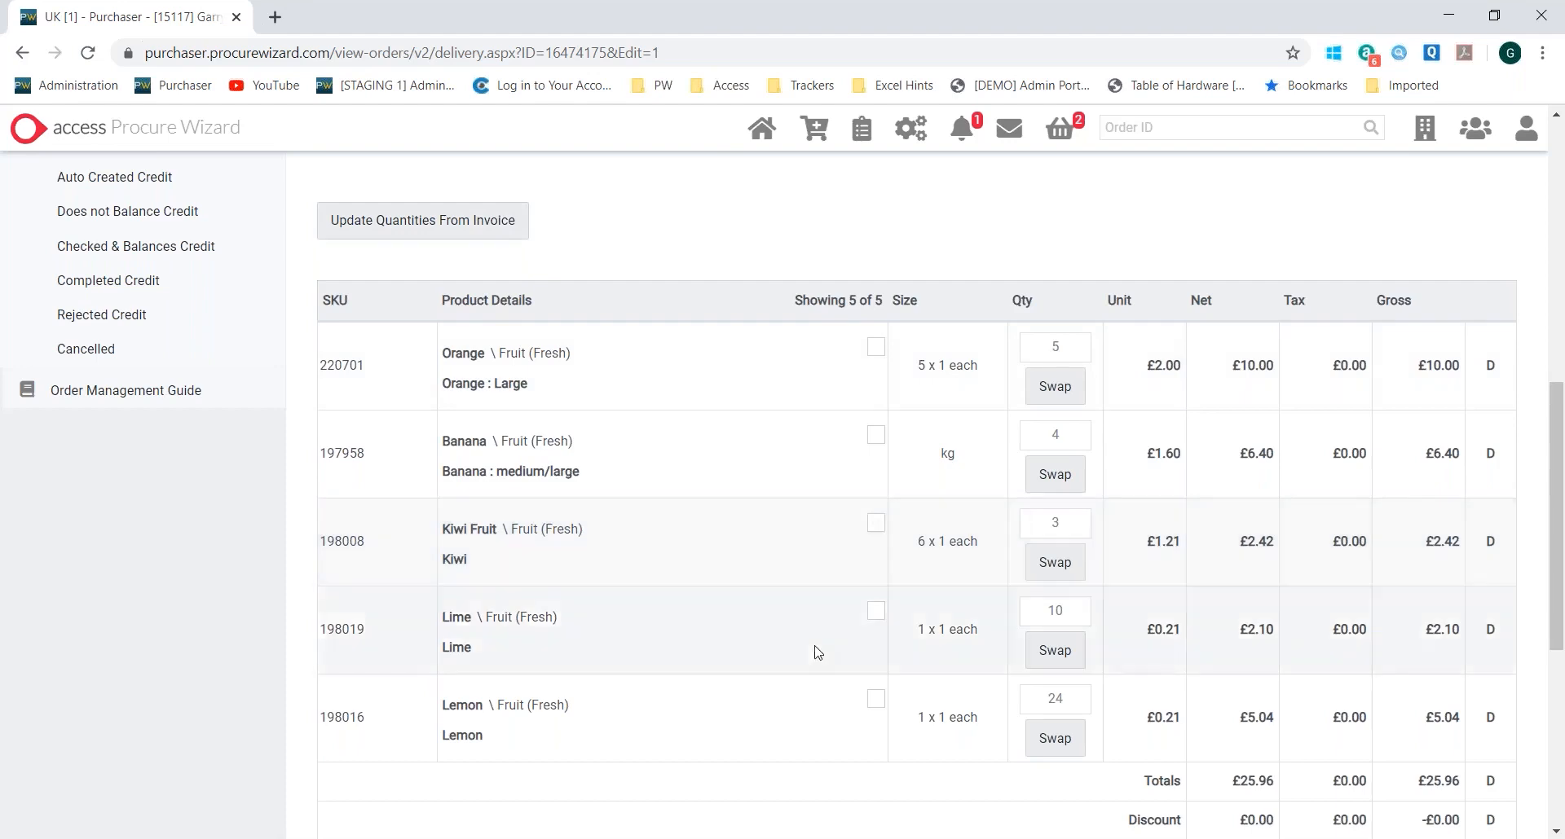
{"action": "scroll", "coordinate": [817, 649], "scroll_direction": "down", "scroll_amount": 4}
{"action": "left_click", "coordinate": [403, 669]}
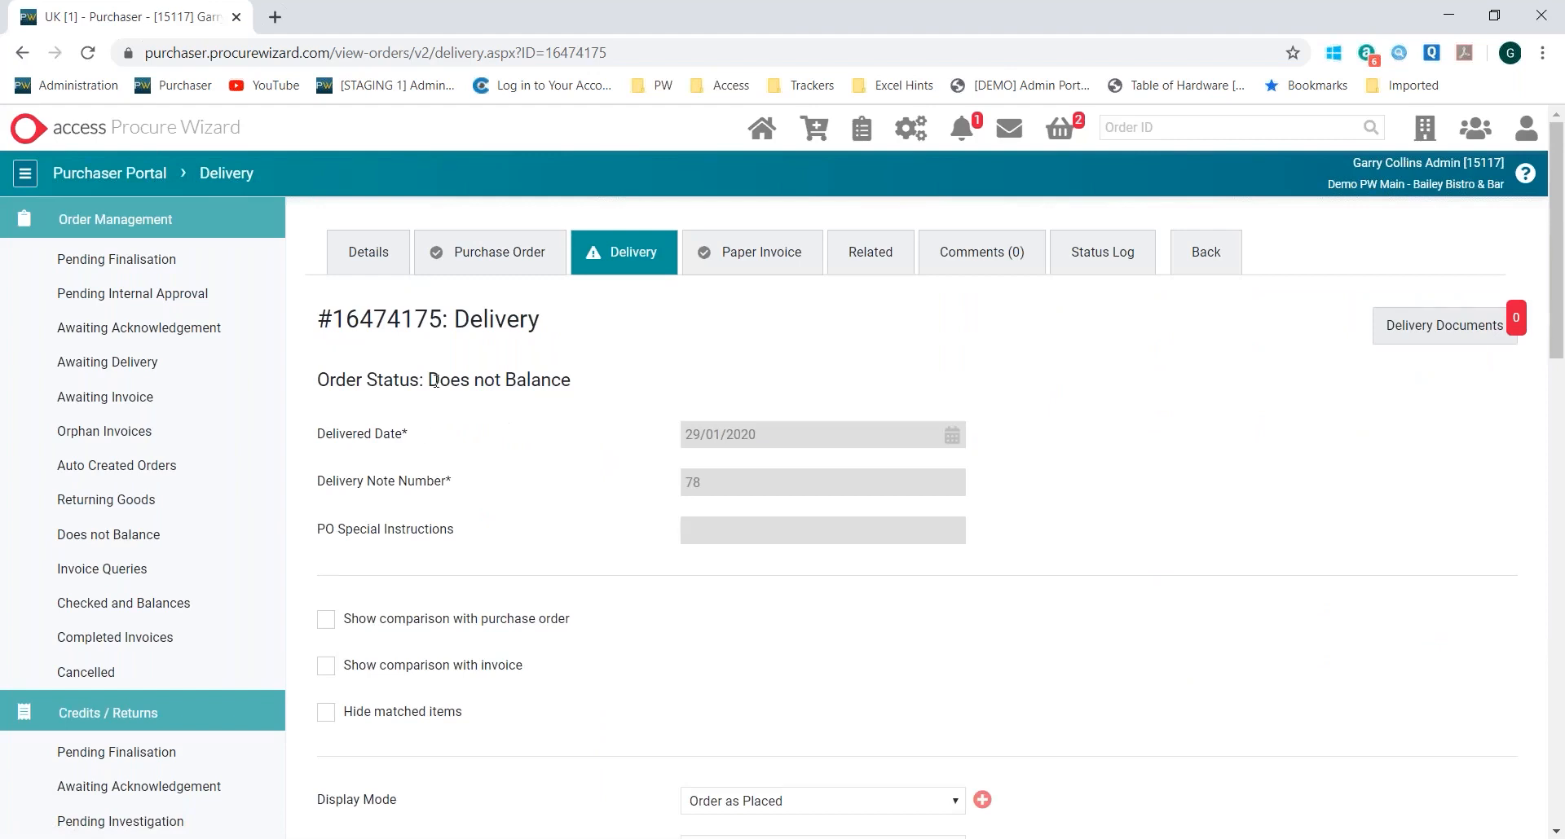
{"action": "left_click_drag", "start_coordinate": [428, 380], "coordinate": [567, 380]}
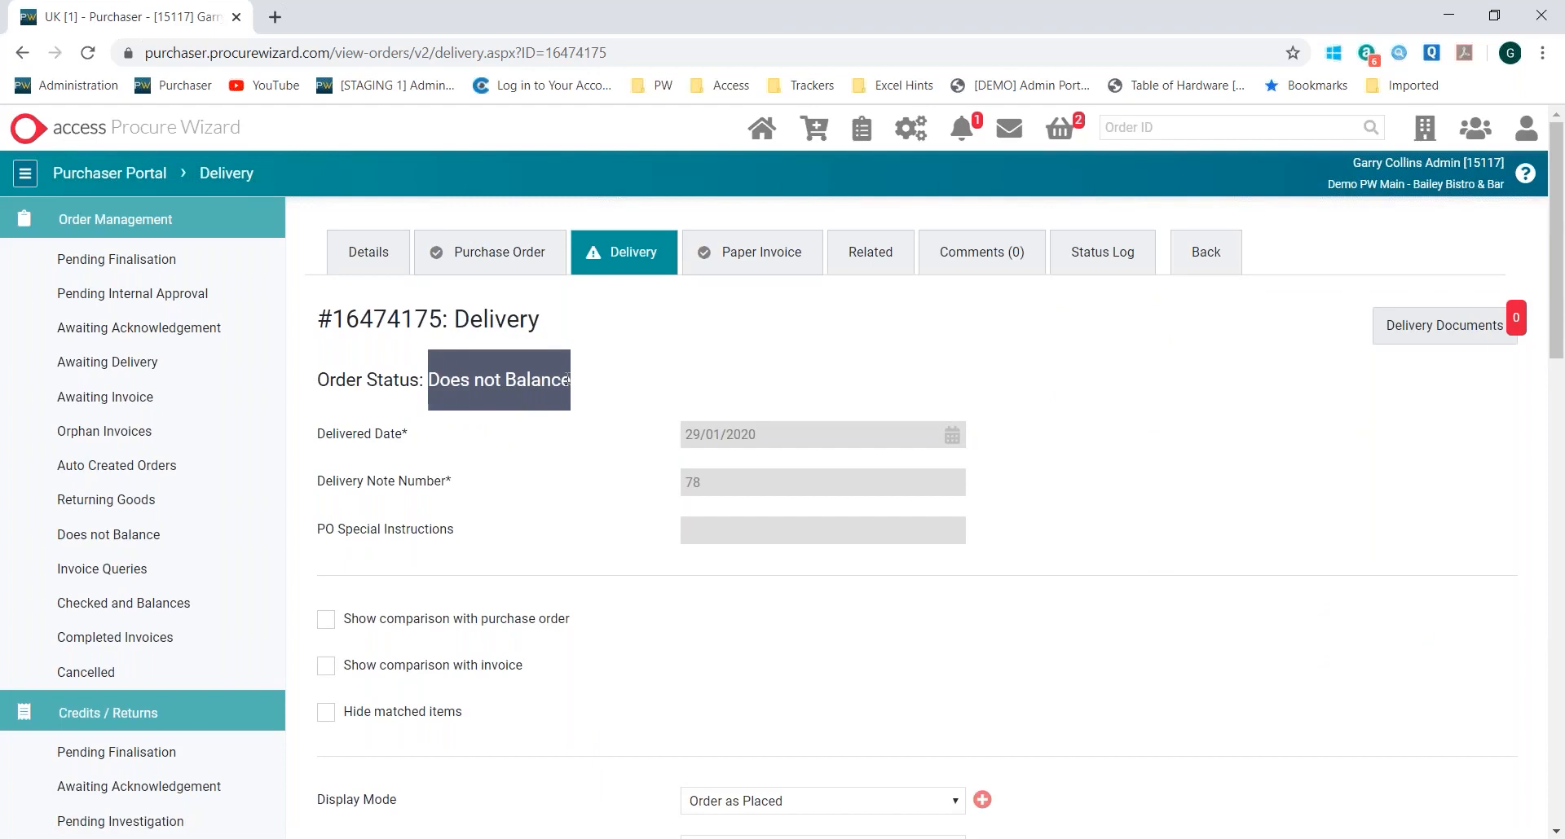
Open the order's paper invoice and hide the matched items
{"action": "left_click", "coordinate": [756, 263]}
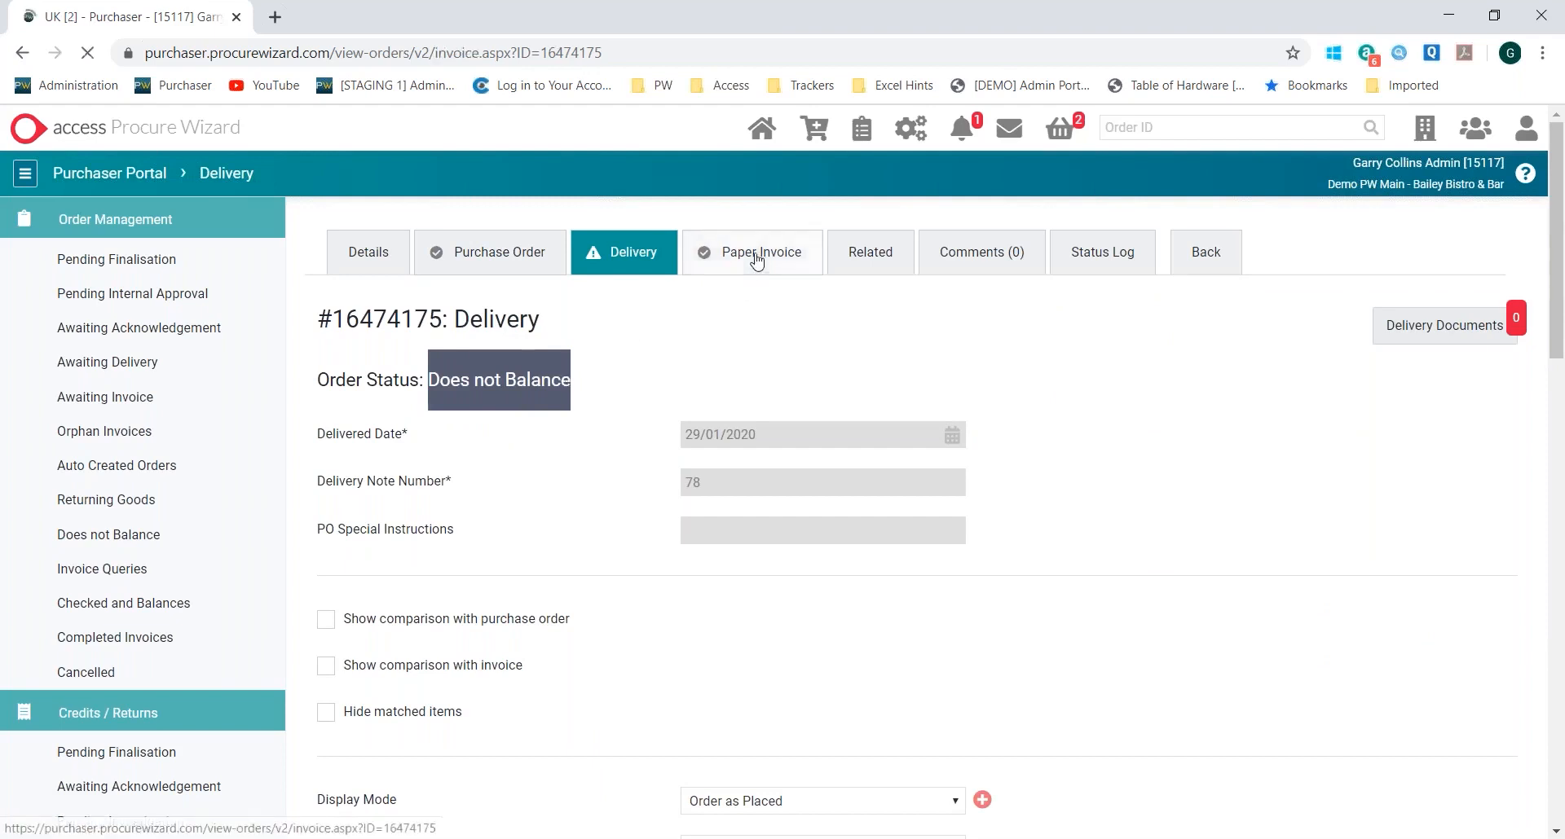
{"action": "scroll", "coordinate": [755, 277], "scroll_direction": "down", "scroll_amount": 5}
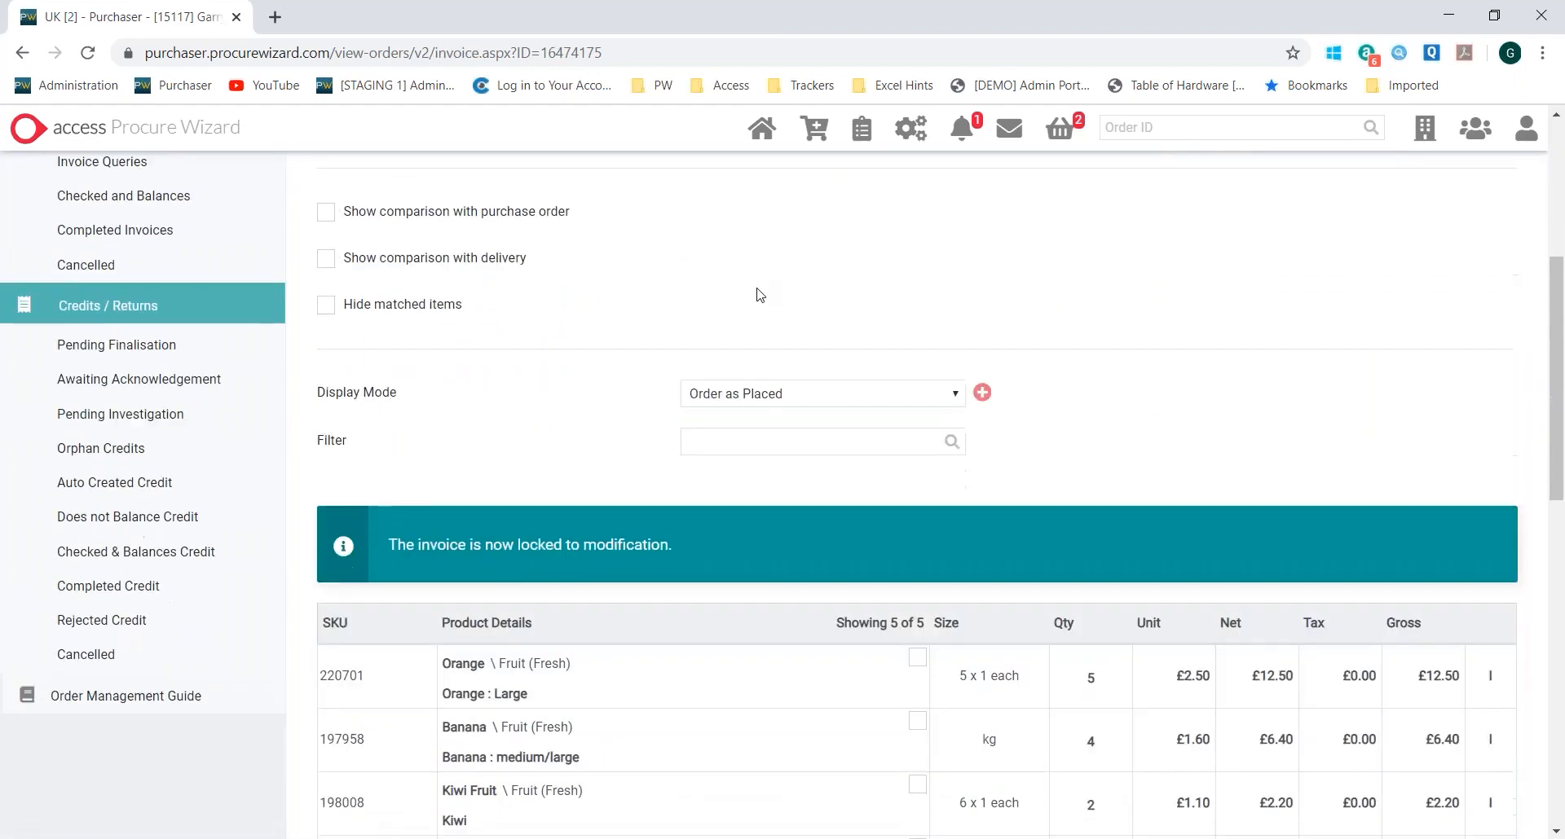
{"action": "left_click", "coordinate": [327, 308]}
{"action": "scroll", "coordinate": [937, 301], "scroll_direction": "down", "scroll_amount": 5}
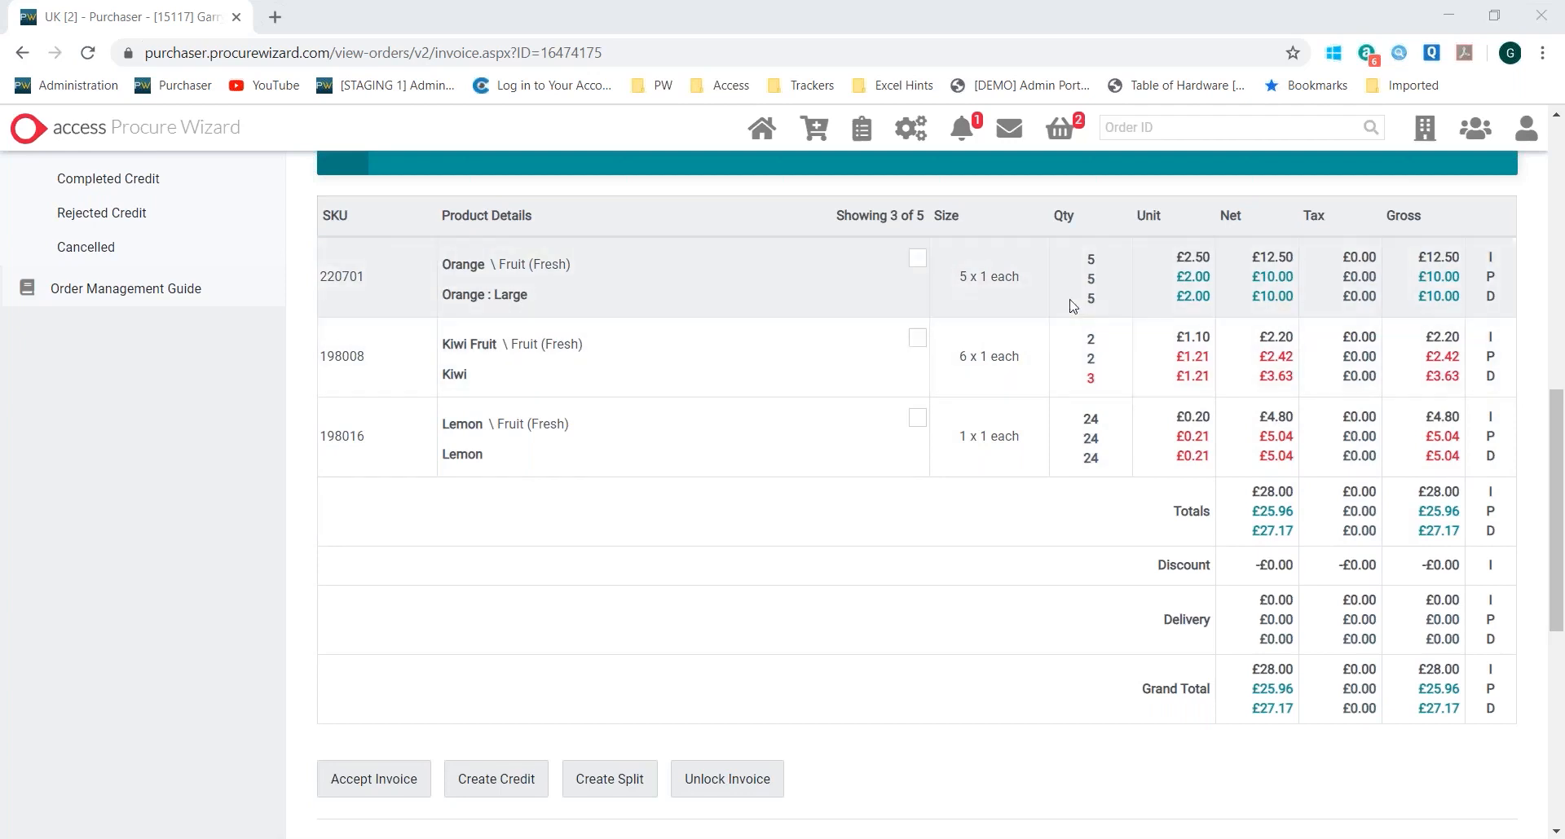
Compare the Orange and Lemon invoice unit prices and the delivered Kiwi quantity across the invoice, purchase order and delivery lines
{"action": "left_click_drag", "start_coordinate": [1167, 263], "coordinate": [1214, 268]}
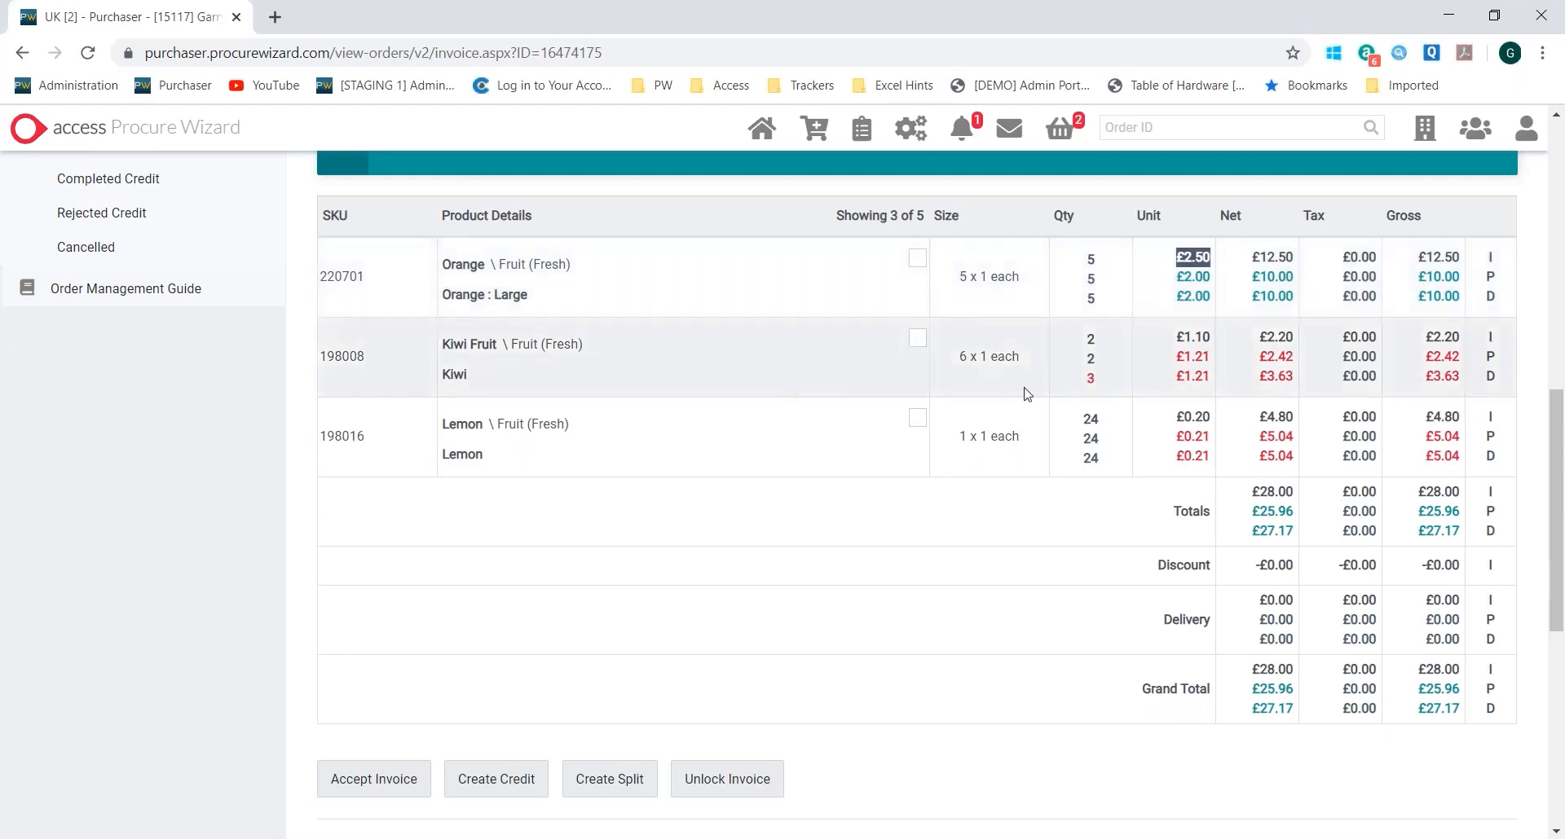
{"action": "double_click", "coordinate": [1093, 380]}
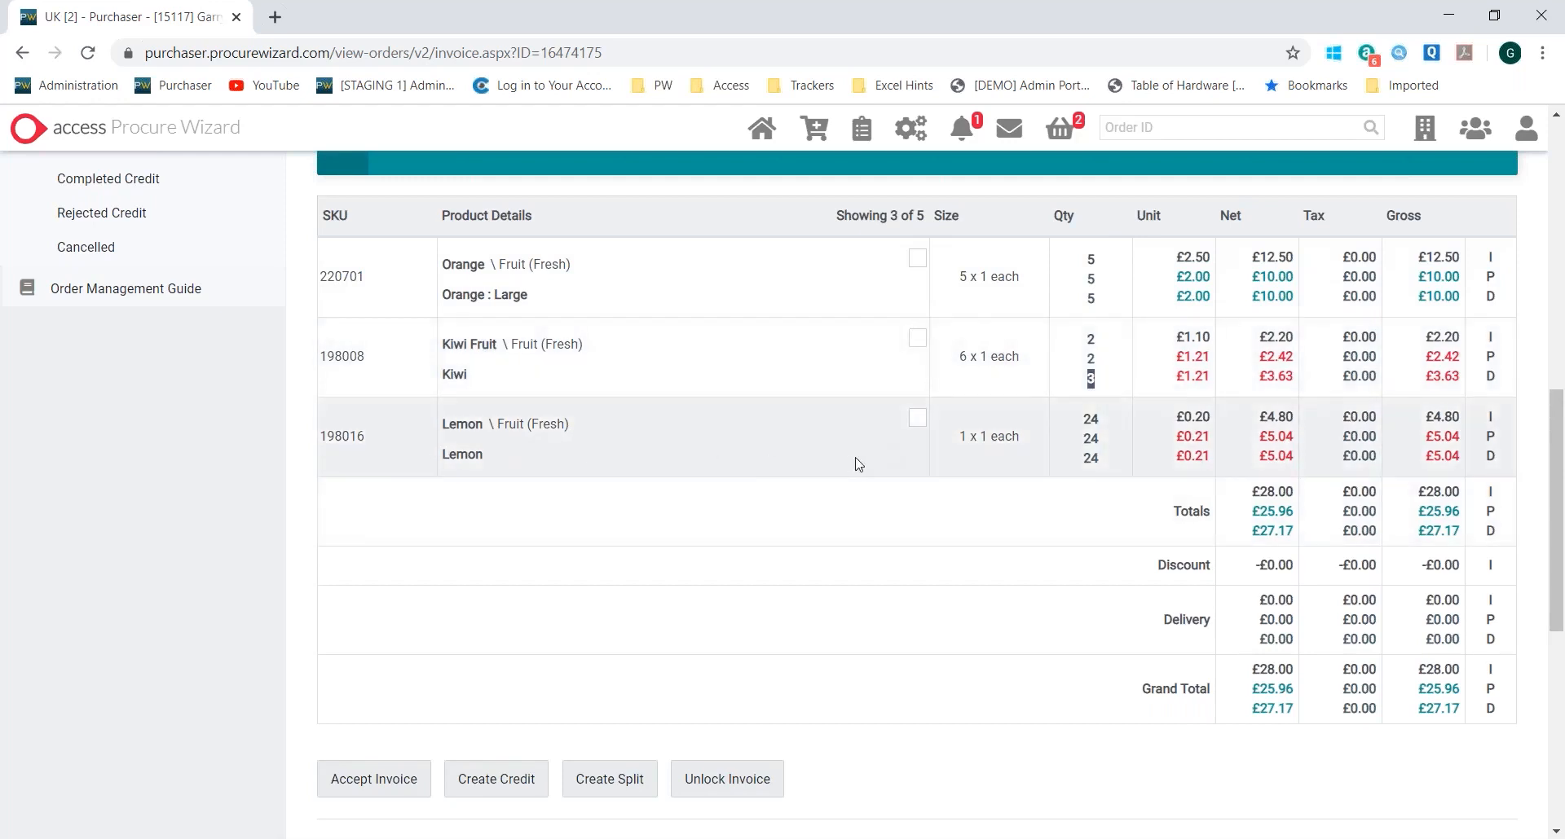
{"action": "left_click_drag", "start_coordinate": [1174, 417], "coordinate": [1214, 427]}
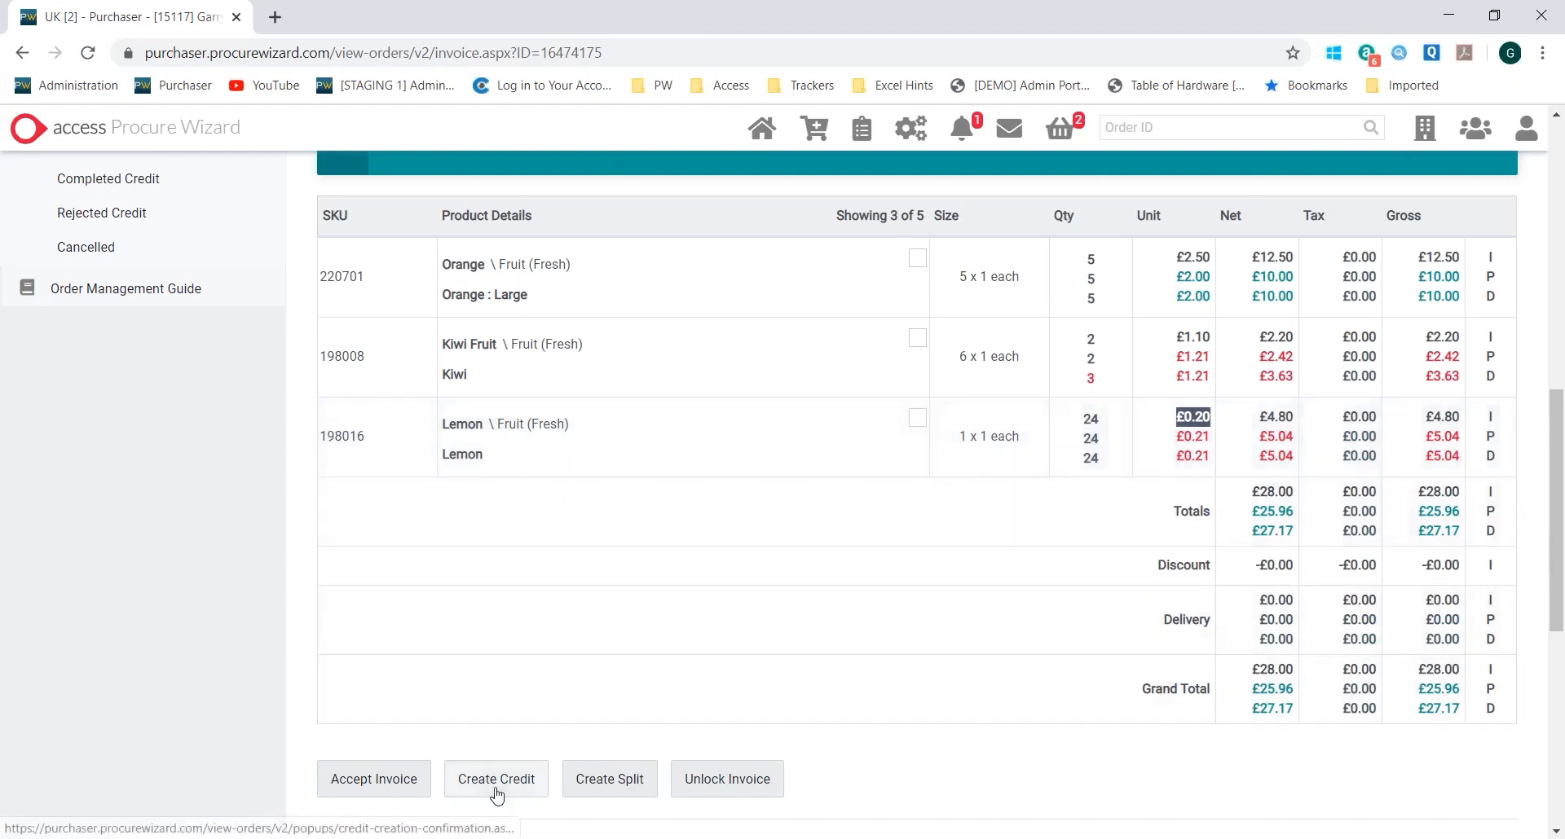
Create a credit for the disputed Orange and Kiwi invoice lines and review the credit's product quantities and unit prices
{"action": "left_click", "coordinate": [496, 783]}
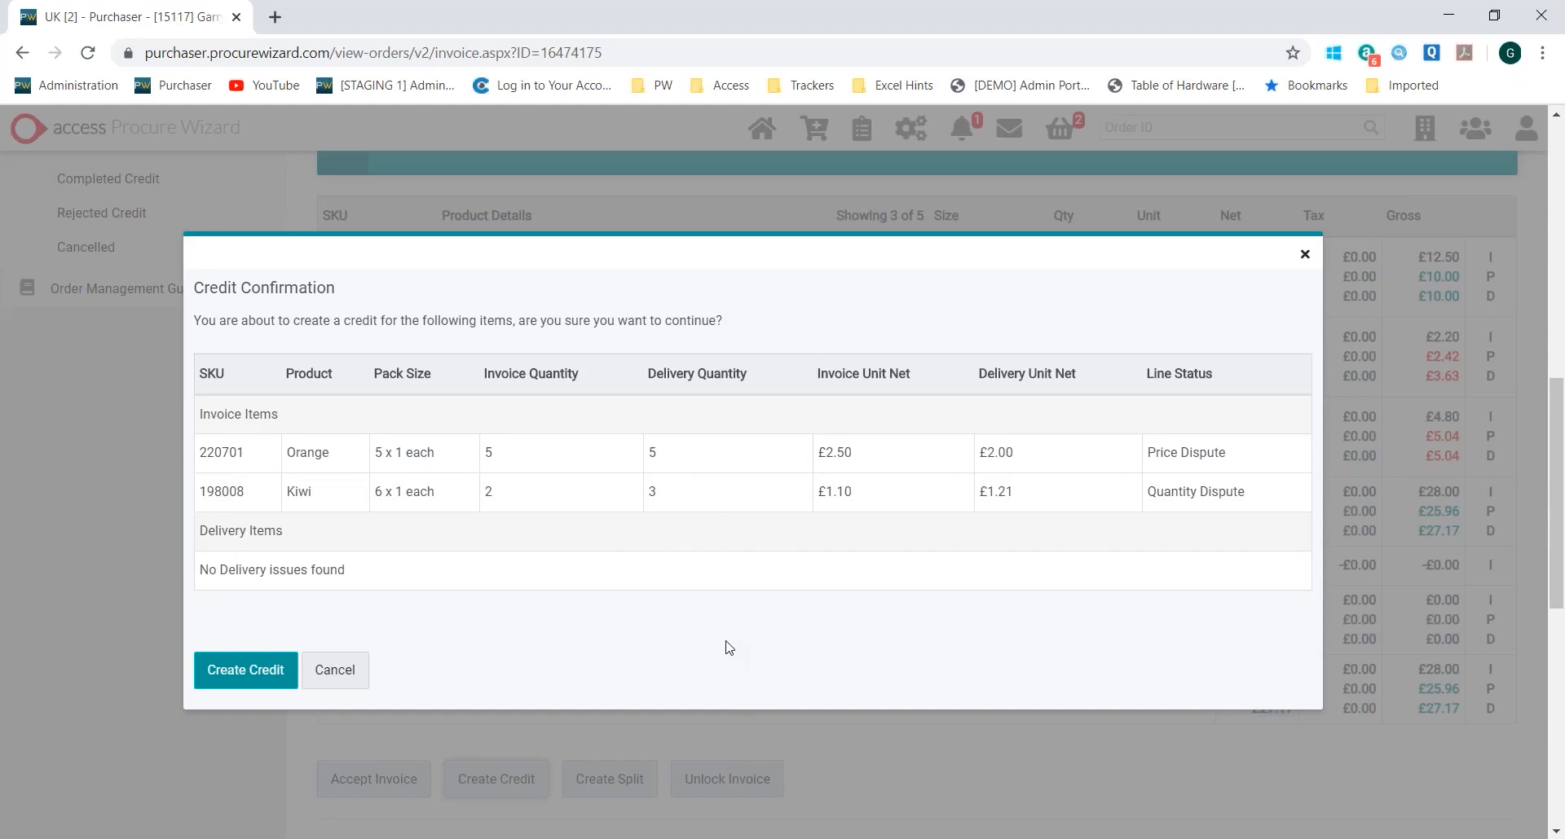
{"action": "left_click", "coordinate": [226, 688]}
{"action": "scroll", "coordinate": [824, 419], "scroll_direction": "down", "scroll_amount": 8}
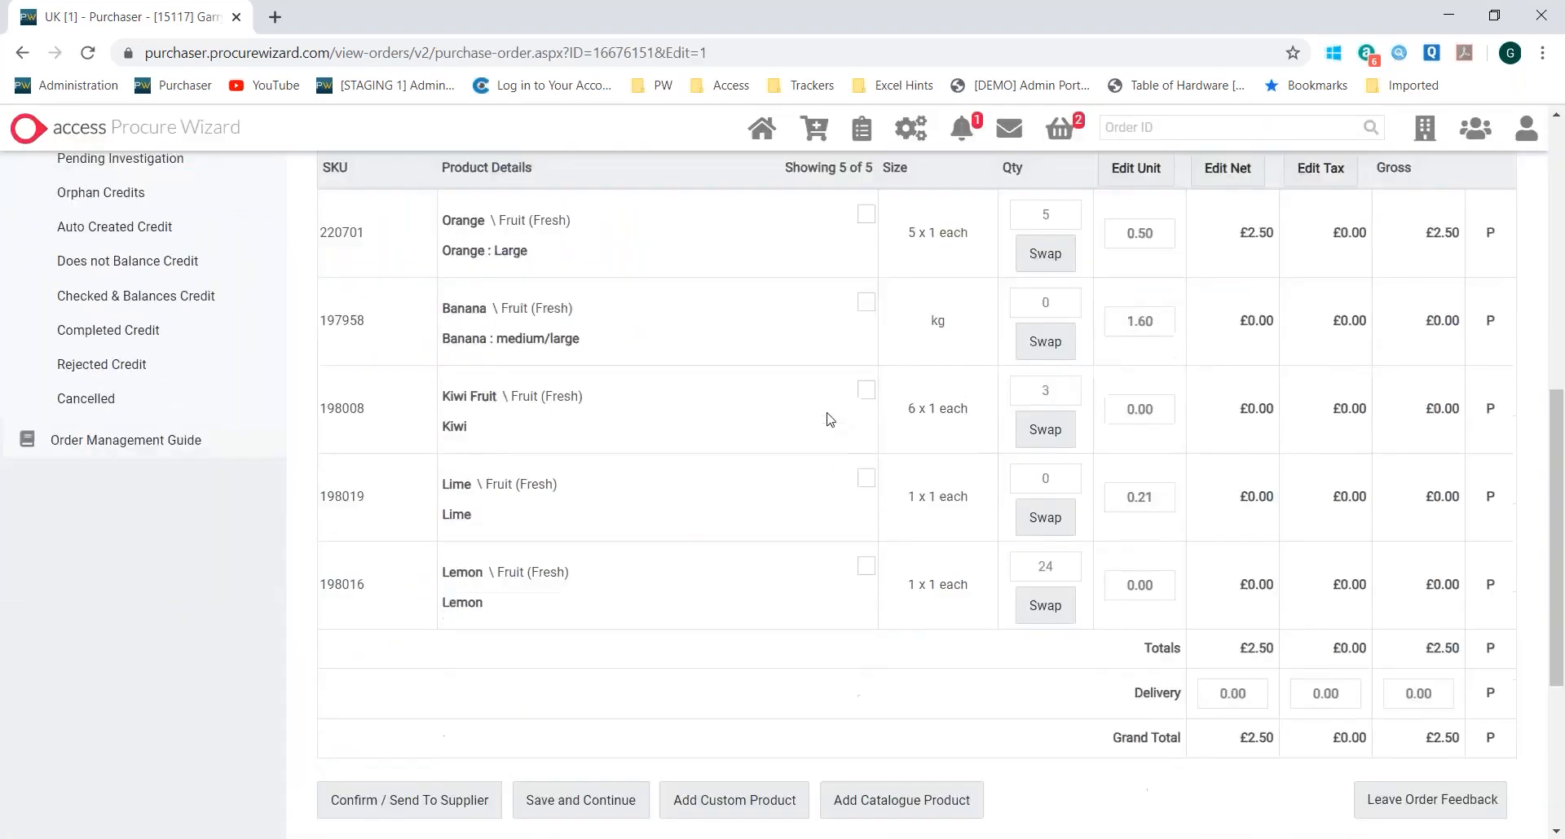
{"action": "scroll", "coordinate": [957, 441], "scroll_direction": "up", "scroll_amount": 1}
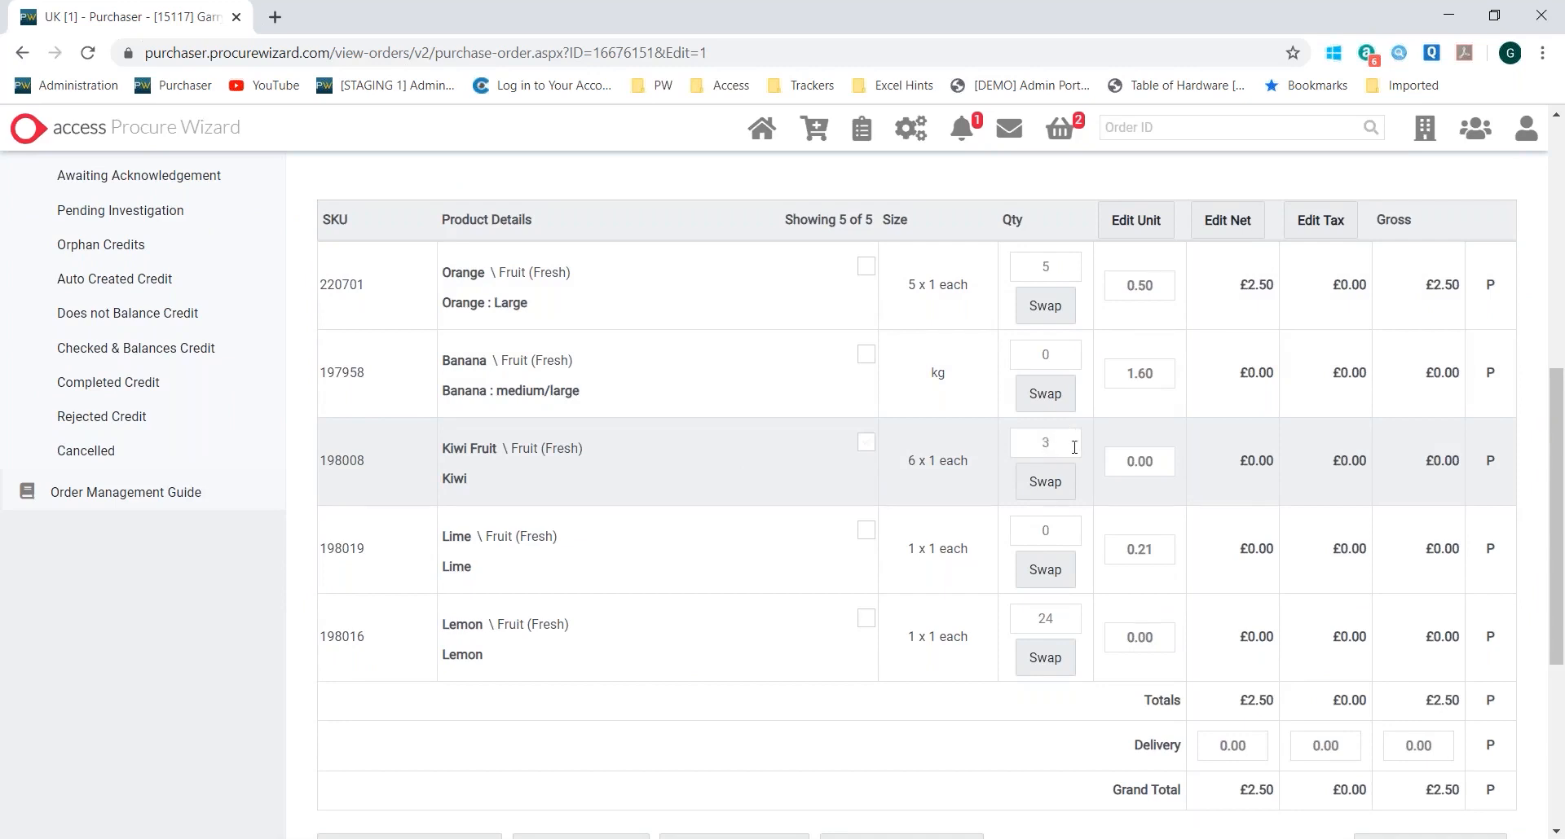
Send the credit request to the supplier, then review its order status and locked product lines
{"action": "left_click", "coordinate": [1119, 464]}
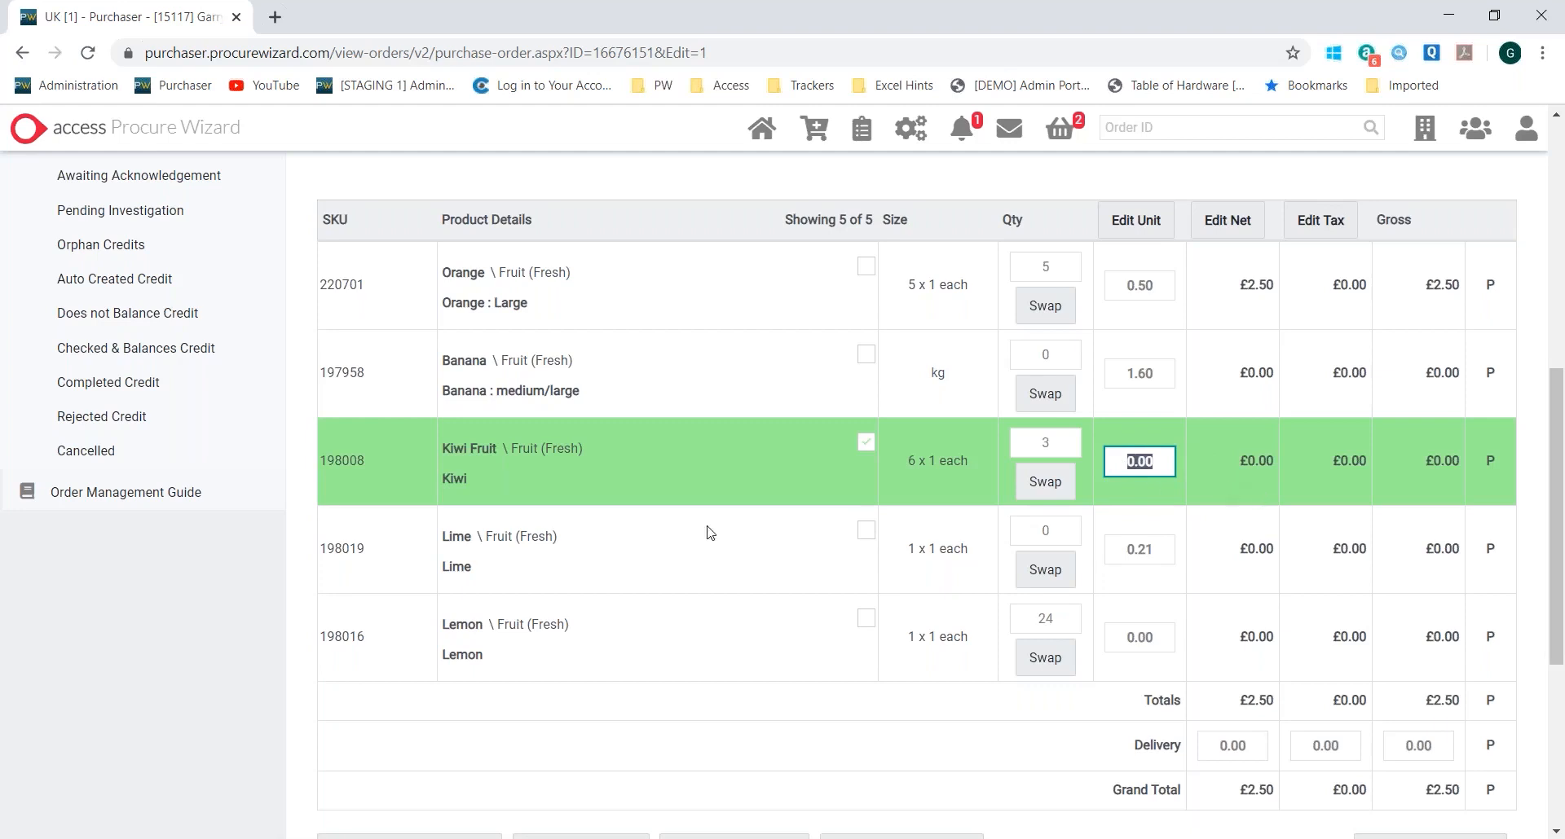
{"action": "scroll", "coordinate": [604, 584], "scroll_direction": "down", "scroll_amount": 3}
{"action": "left_click", "coordinate": [374, 649]}
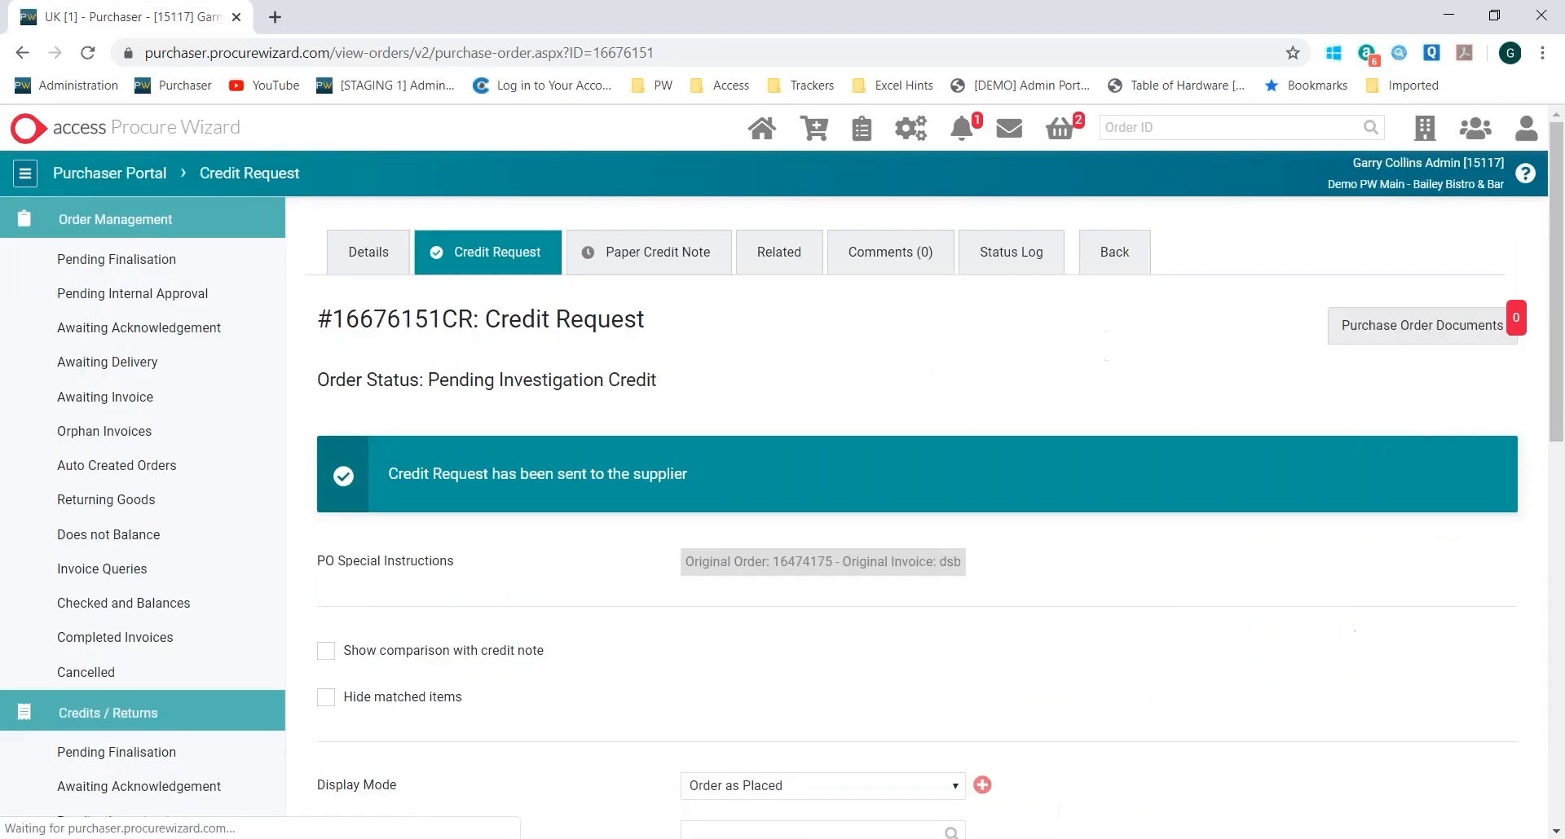
{"action": "left_click_drag", "start_coordinate": [430, 379], "coordinate": [659, 380]}
{"action": "scroll", "coordinate": [1055, 495], "scroll_direction": "down", "scroll_amount": 8}
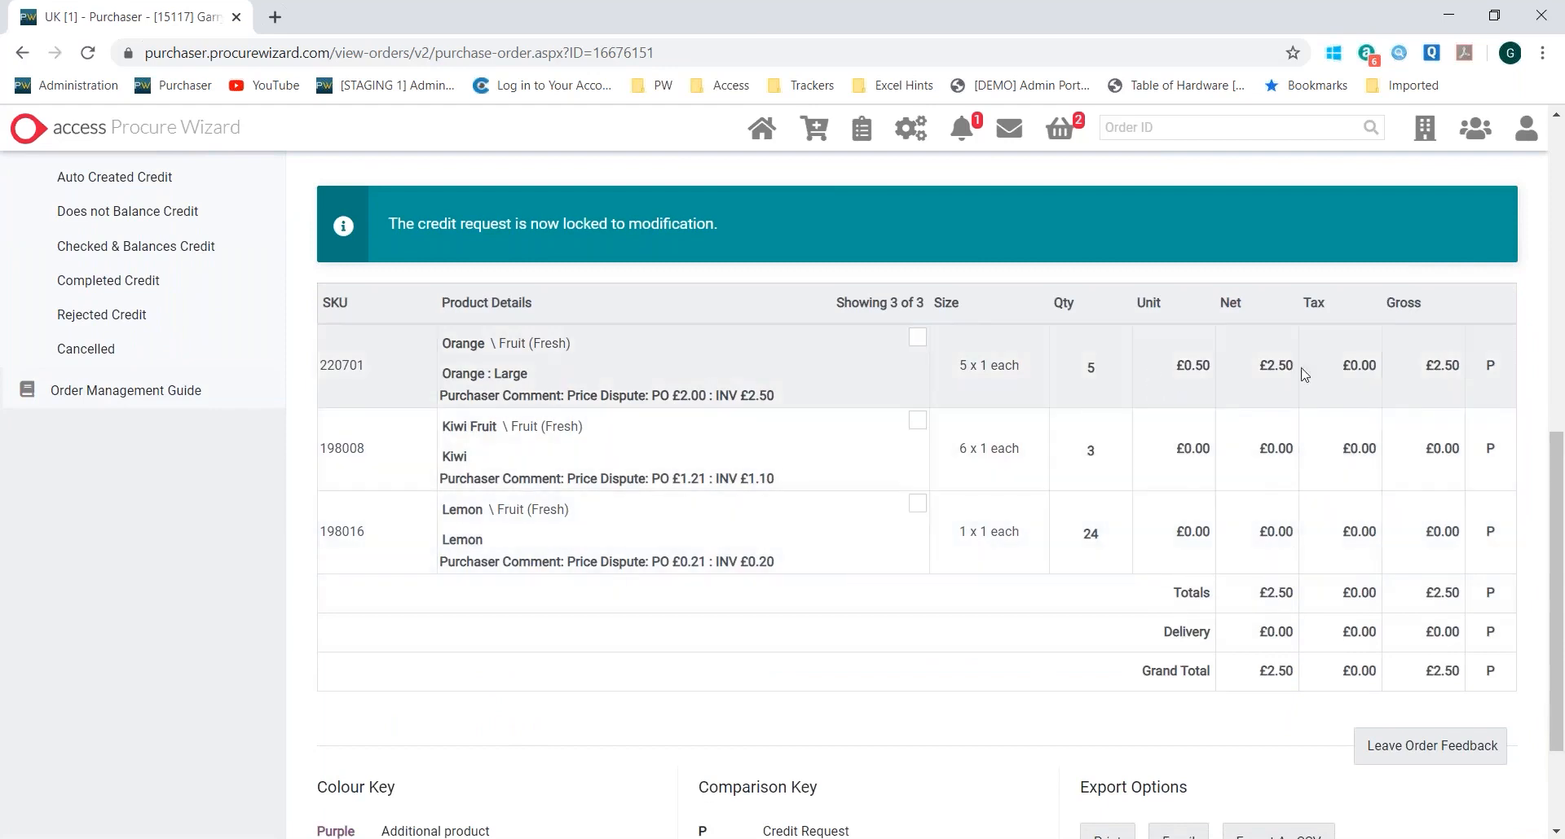
{"action": "scroll", "coordinate": [884, 310], "scroll_direction": "up", "scroll_amount": 8}
{"action": "scroll", "coordinate": [883, 309], "scroll_direction": "up", "scroll_amount": 1}
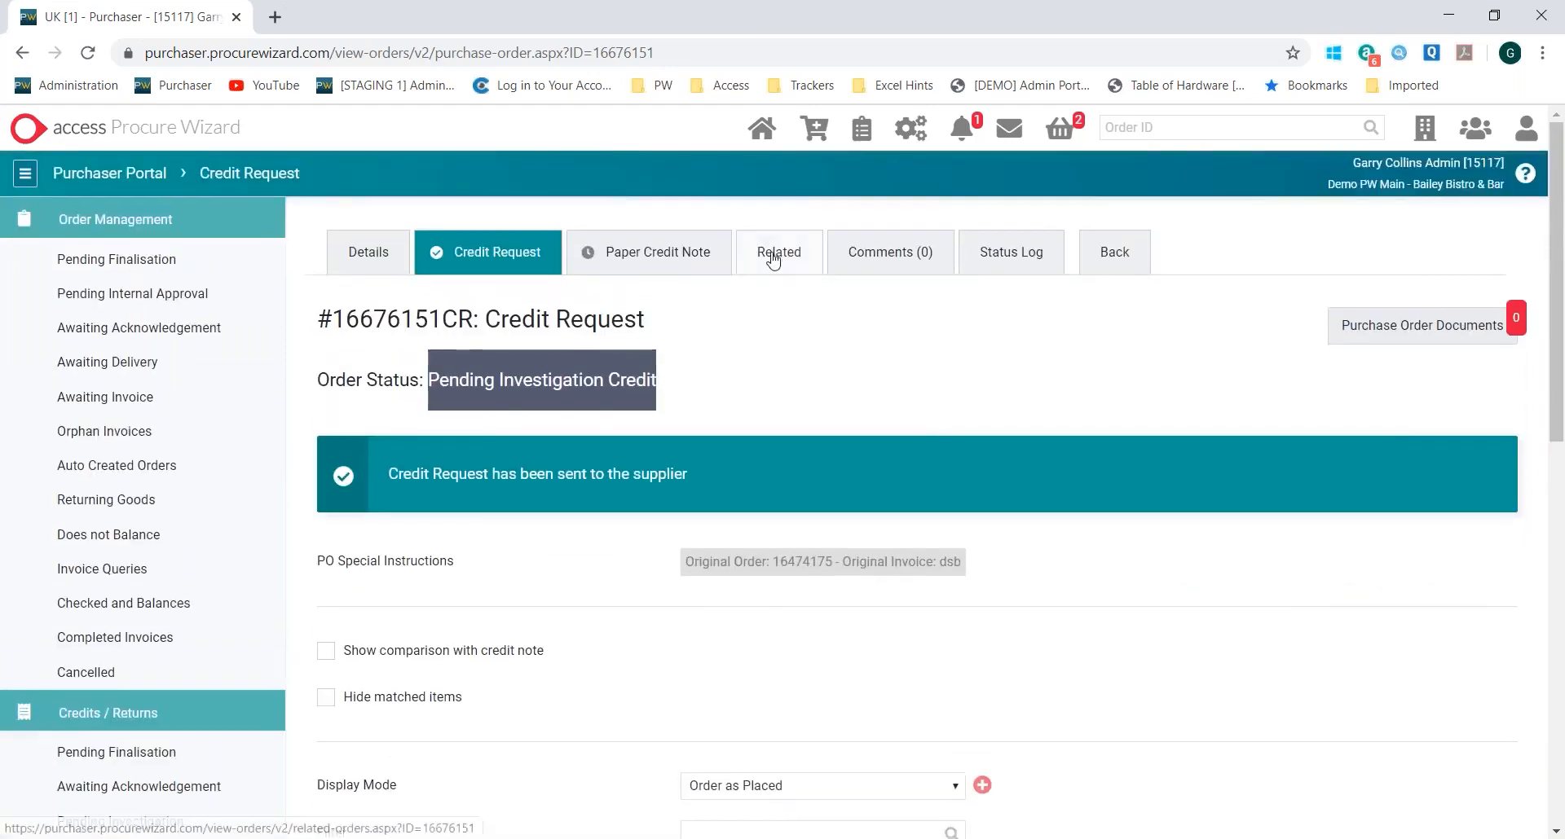
Open the credit's related orders and check the status of its parent order
{"action": "left_click", "coordinate": [777, 253]}
{"action": "scroll", "coordinate": [828, 507], "scroll_direction": "down", "scroll_amount": 3}
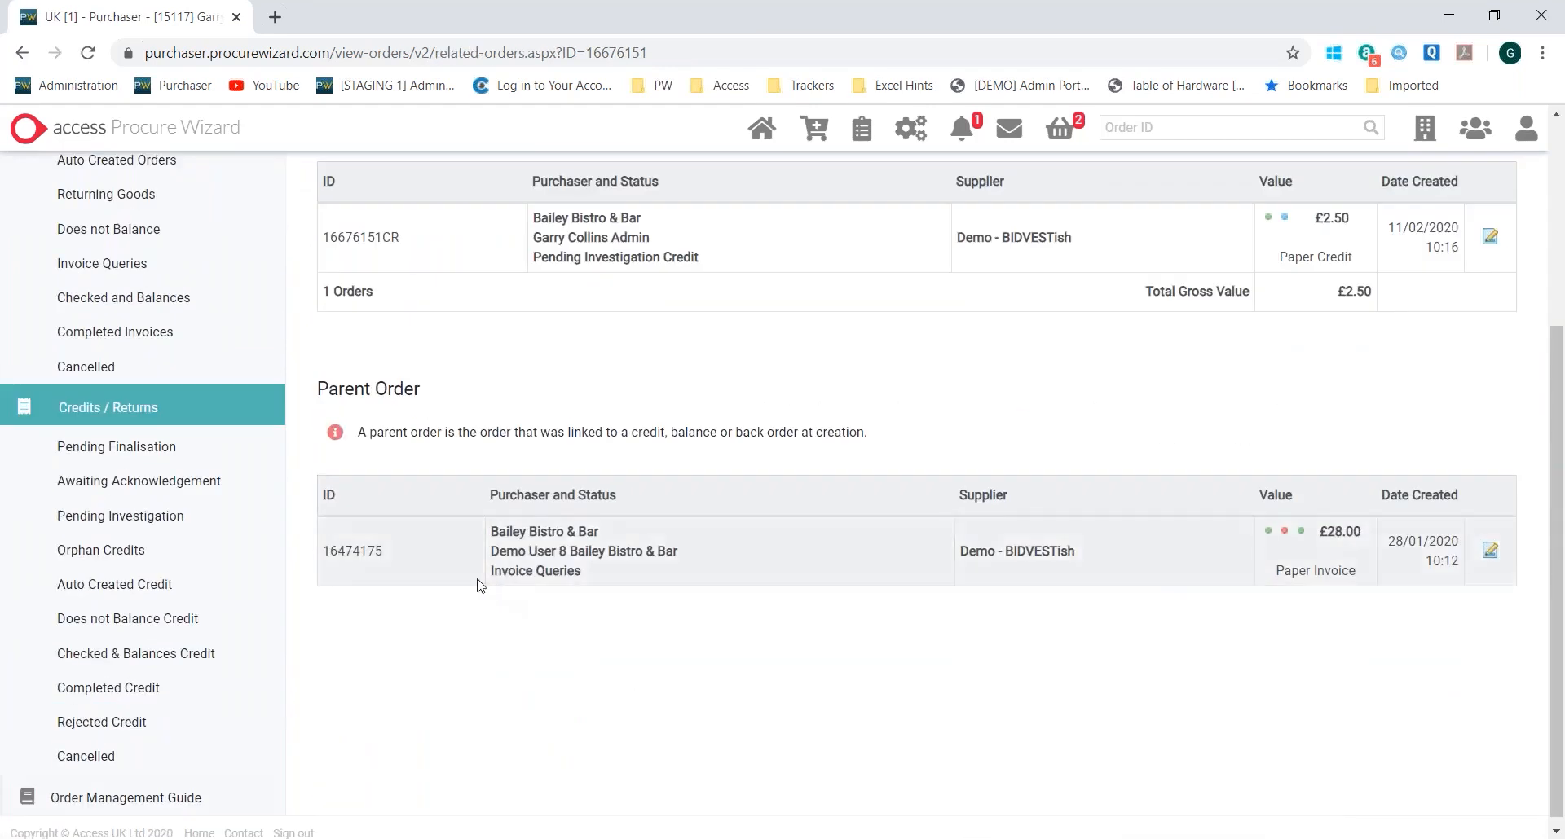
{"action": "left_click_drag", "start_coordinate": [488, 571], "coordinate": [603, 579]}
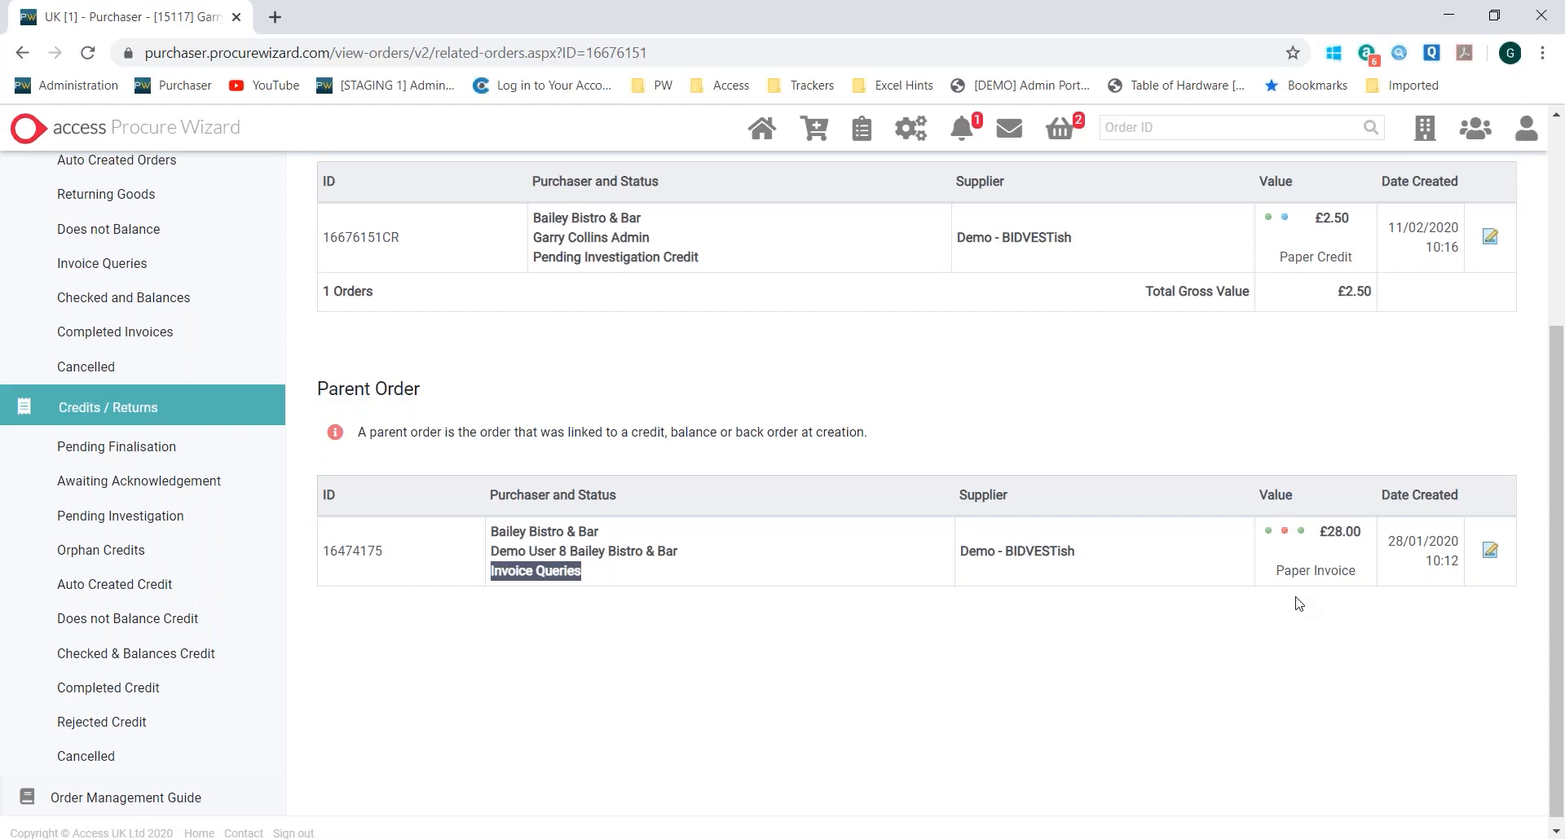
{"action": "scroll", "coordinate": [1298, 603], "scroll_direction": "up", "scroll_amount": 4}
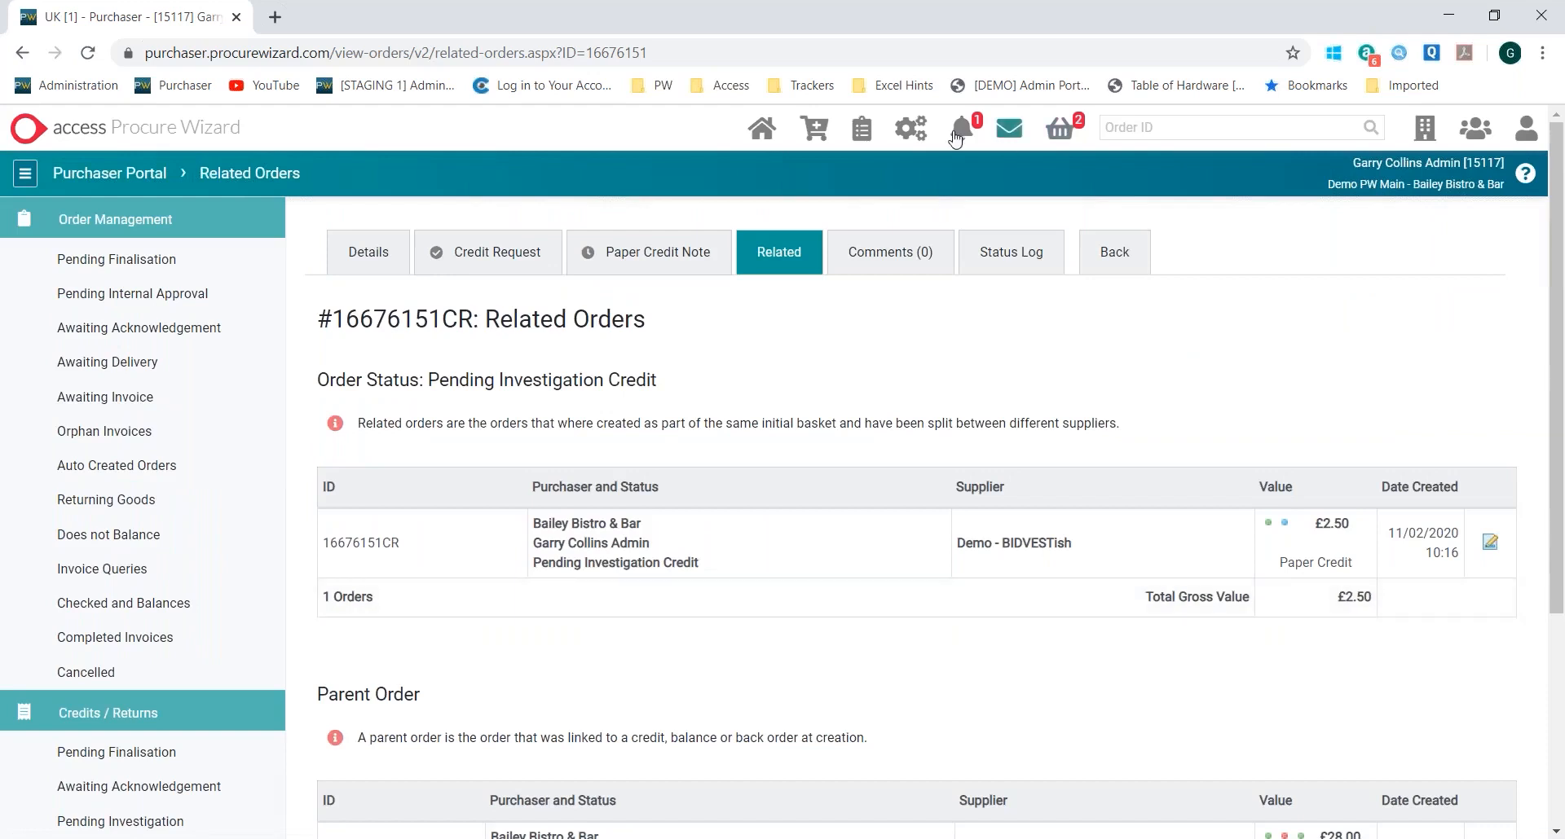
Open the Food Flash unit report's data from the flash reports in the administration area
{"action": "left_click", "coordinate": [911, 131]}
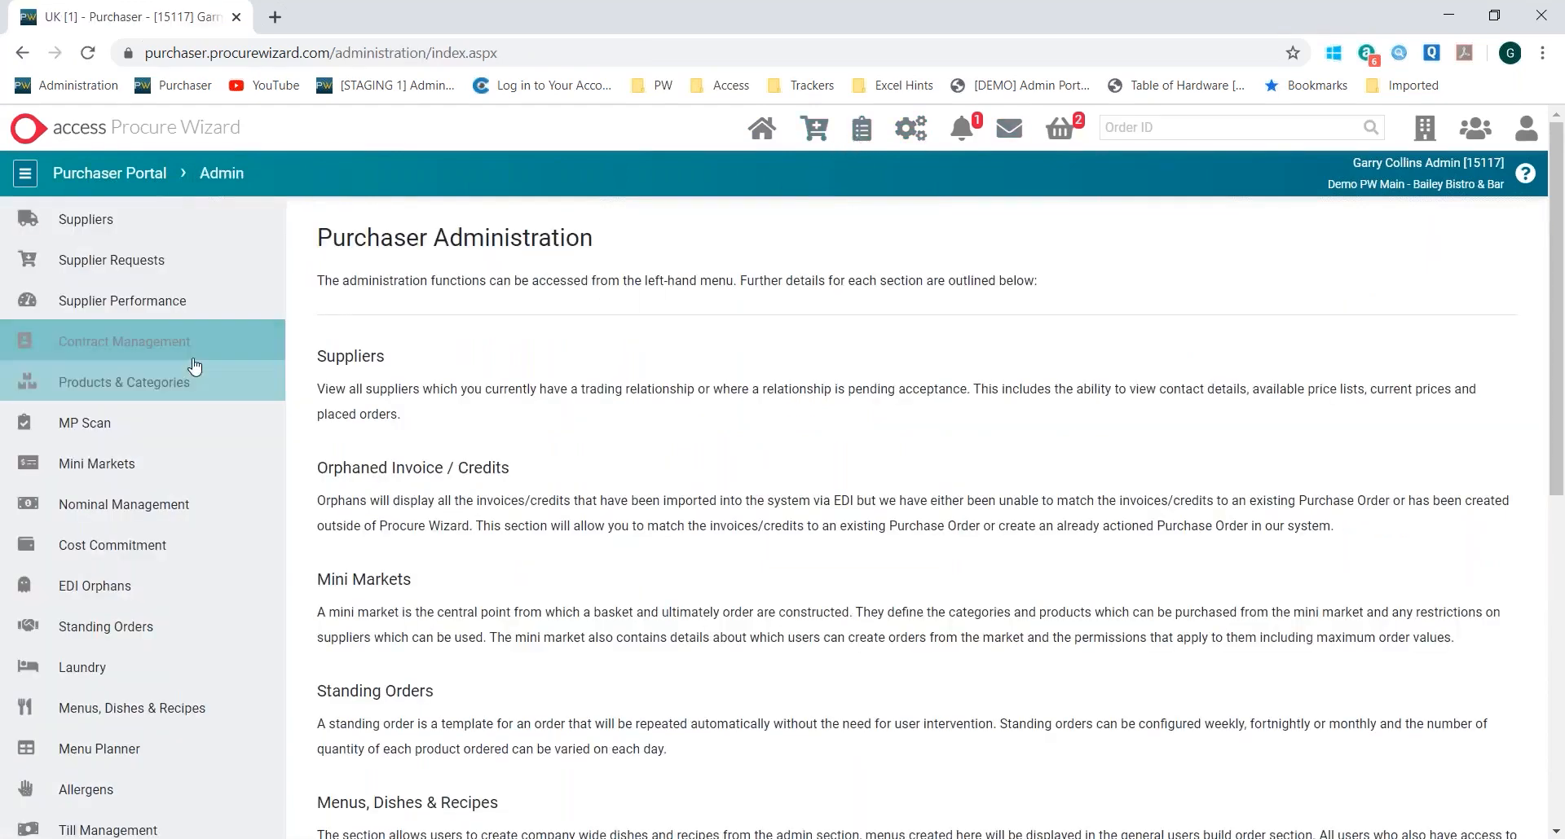
{"action": "scroll", "coordinate": [196, 359], "scroll_direction": "down", "scroll_amount": 6}
{"action": "left_click", "coordinate": [99, 371]}
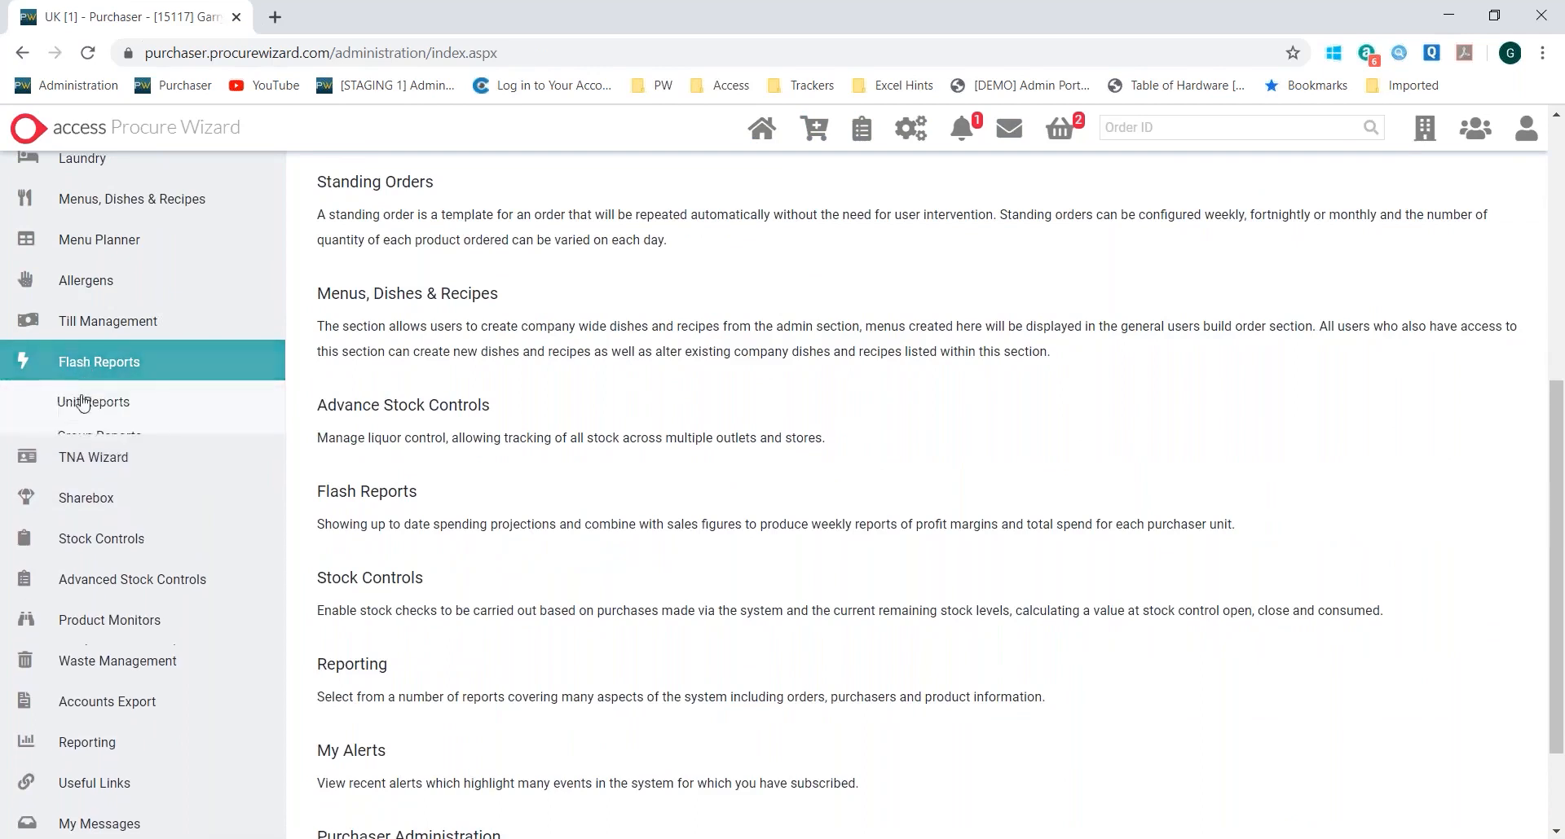
{"action": "scroll", "coordinate": [1145, 548], "scroll_direction": "down", "scroll_amount": 5}
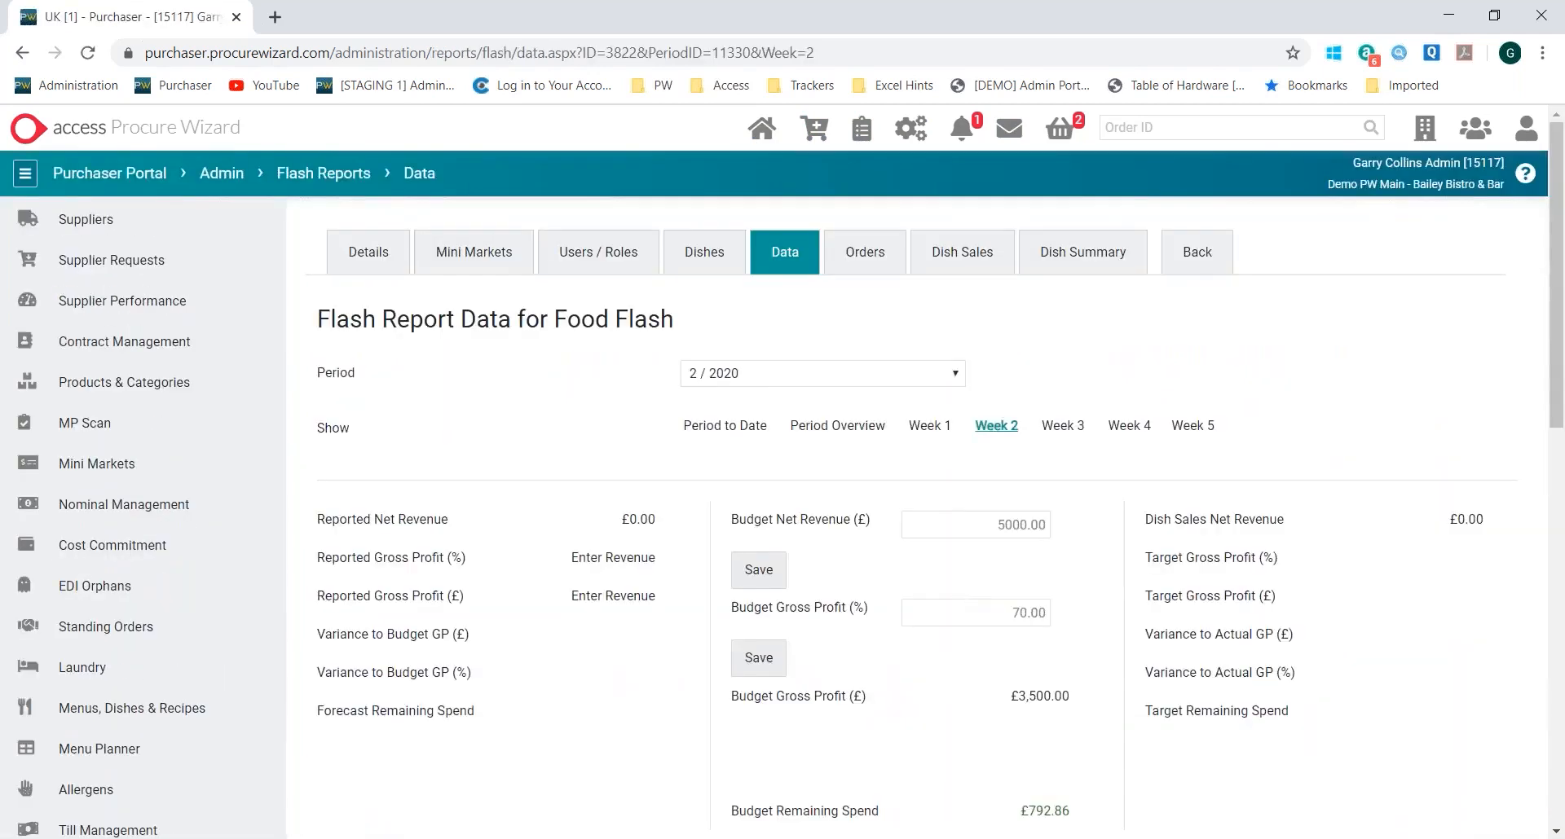
Switch the Food Flash report data to period 9 / 2019
{"action": "scroll", "coordinate": [960, 586], "scroll_direction": "down", "scroll_amount": 1}
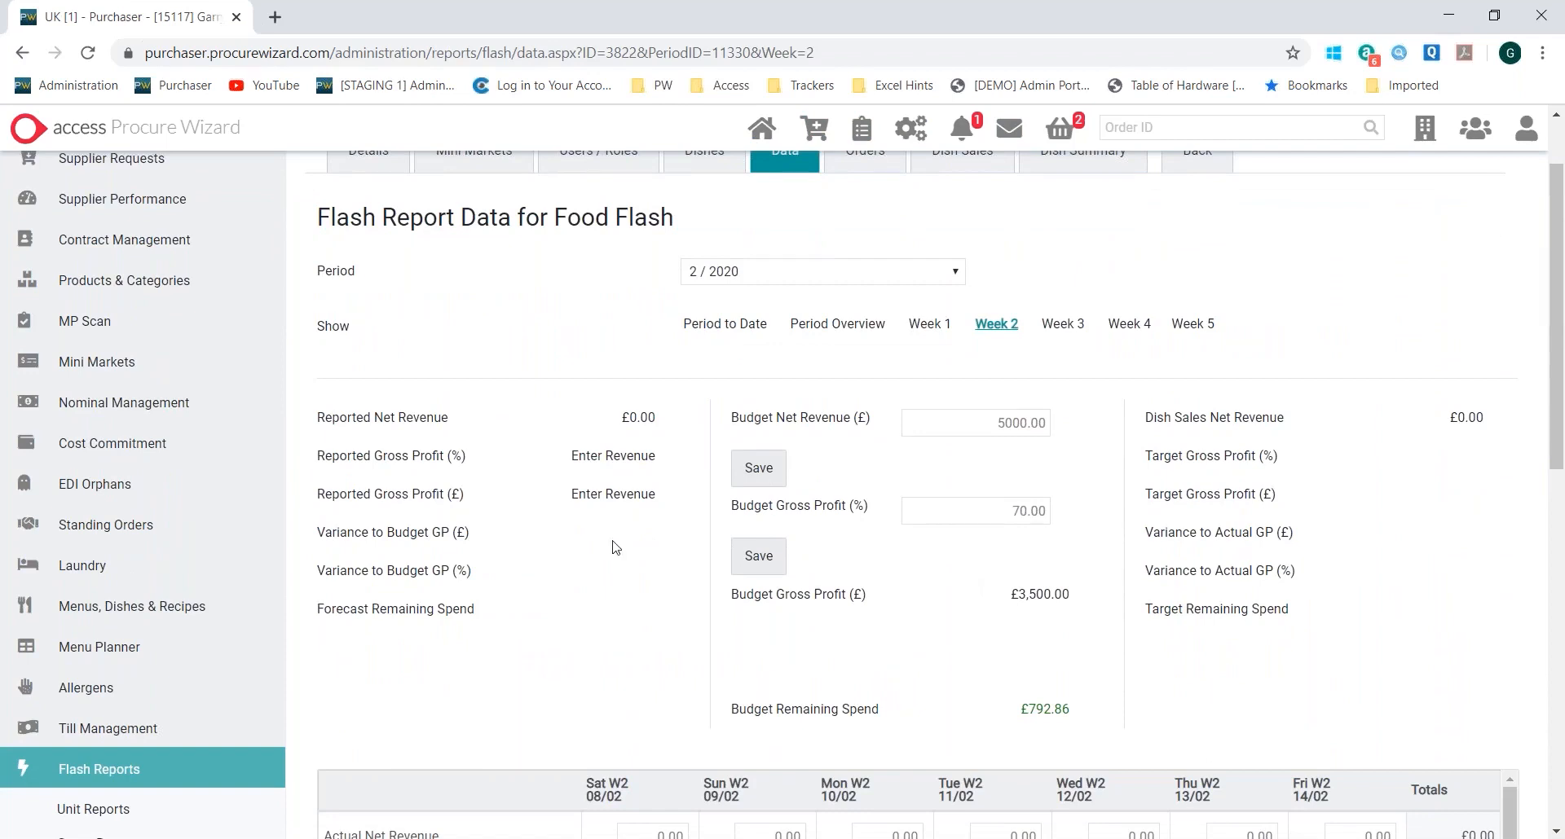
{"action": "scroll", "coordinate": [616, 544], "scroll_direction": "down", "scroll_amount": 3}
{"action": "scroll", "coordinate": [652, 521], "scroll_direction": "up", "scroll_amount": 5}
{"action": "left_click", "coordinate": [792, 376]}
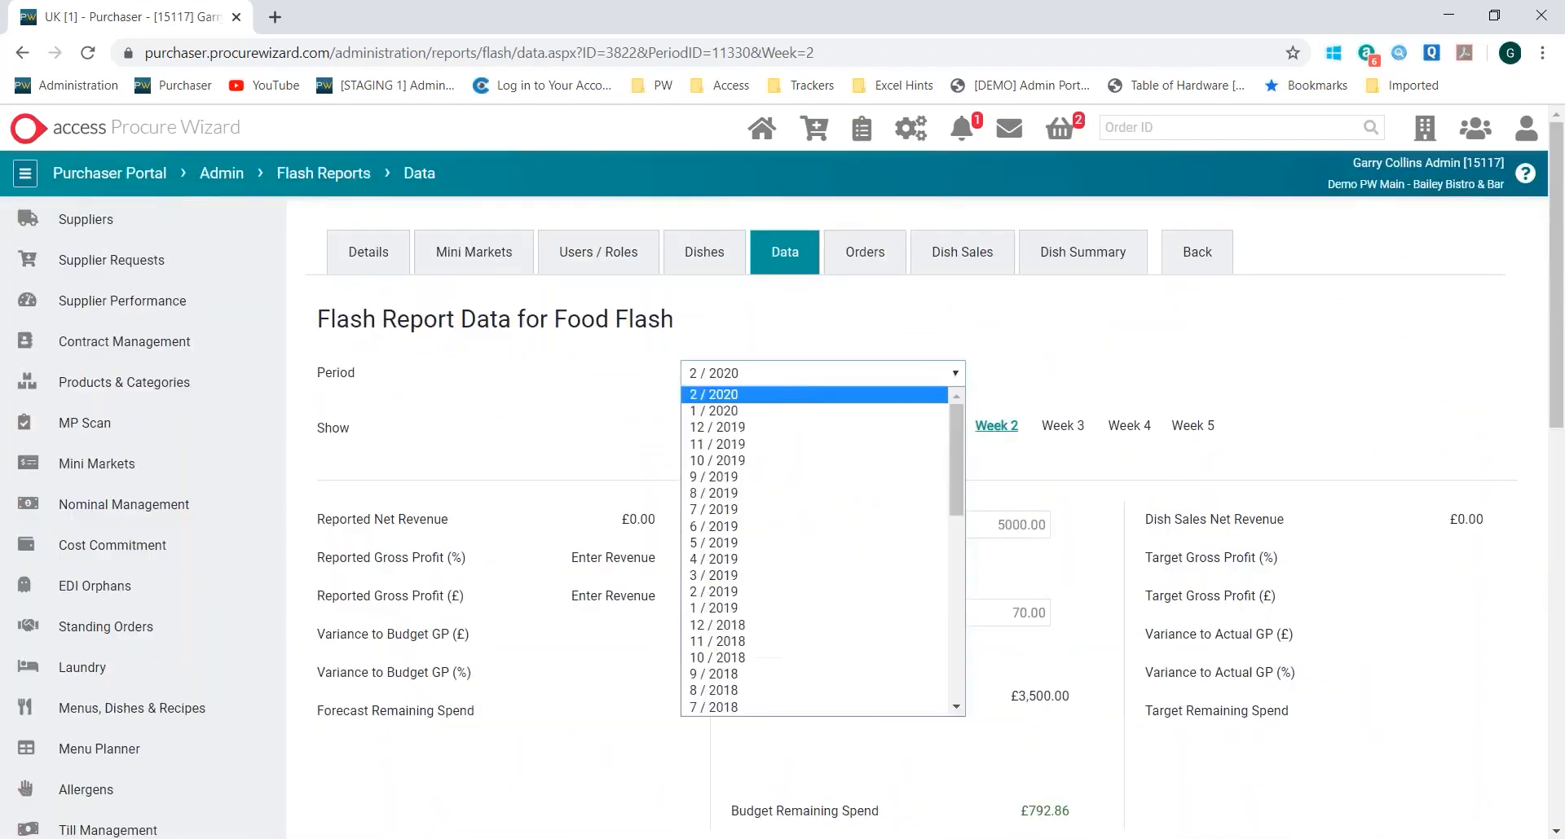
{"action": "left_click", "coordinate": [775, 480]}
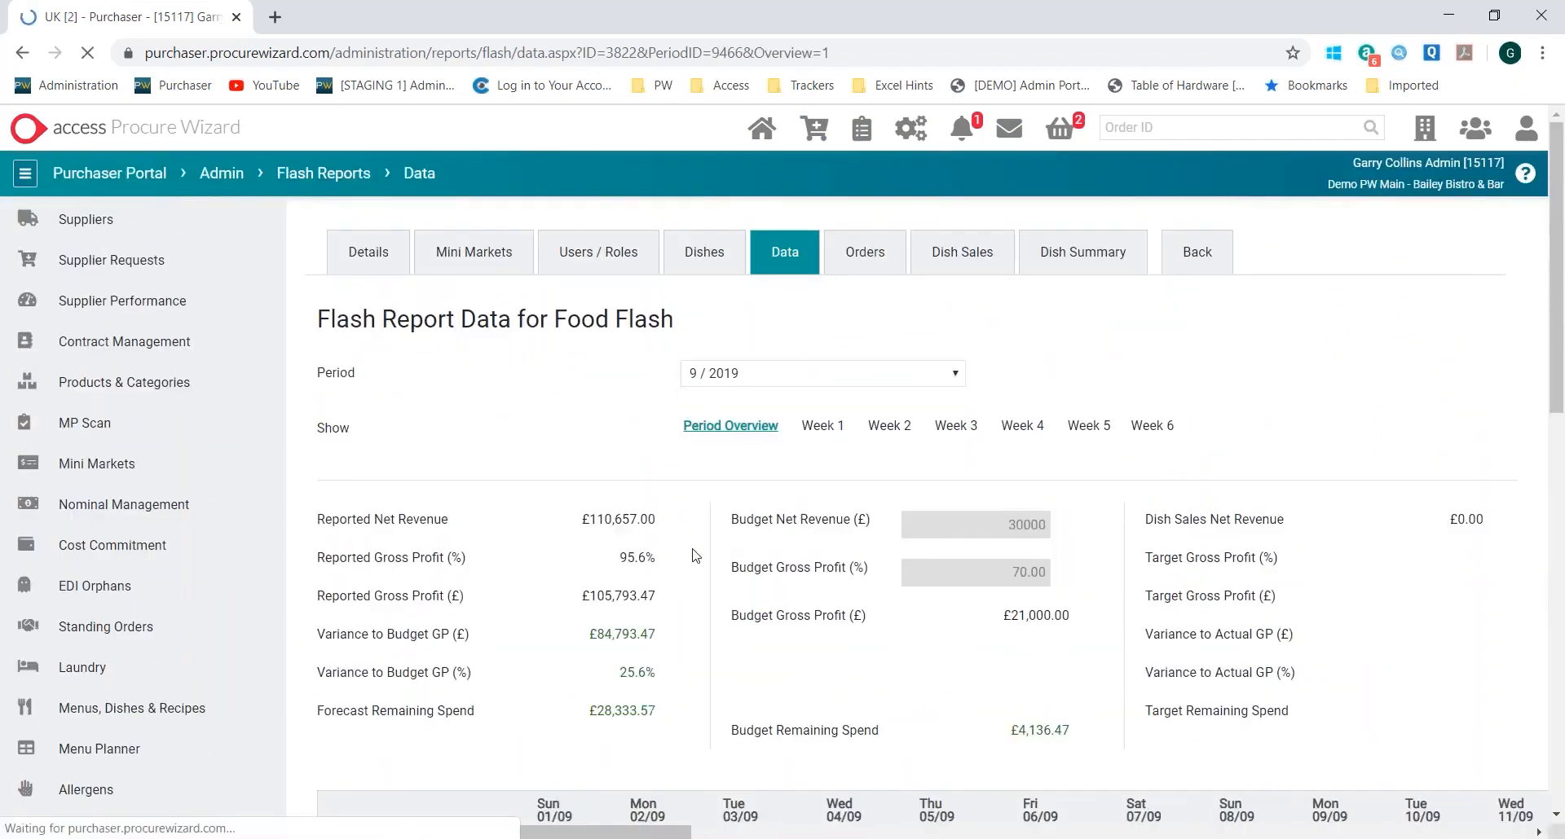
Examine the actual and forecast net revenue for 01/09 and the Wastage and Food Wastage entries for 04/09
{"action": "scroll", "coordinate": [628, 416], "scroll_direction": "down", "scroll_amount": 5}
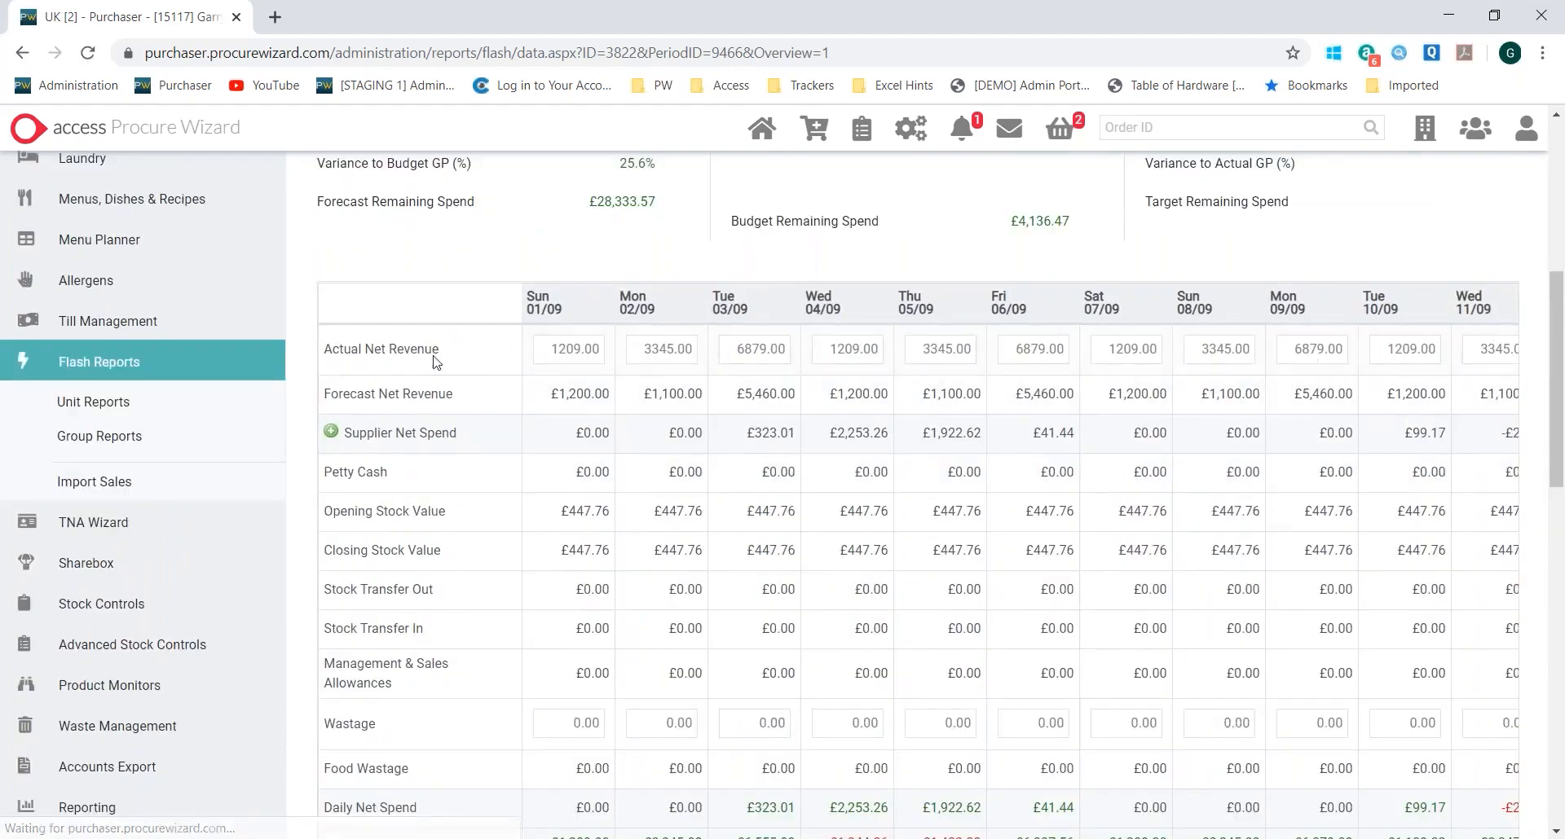
{"action": "left_click_drag", "start_coordinate": [542, 356], "coordinate": [625, 358]}
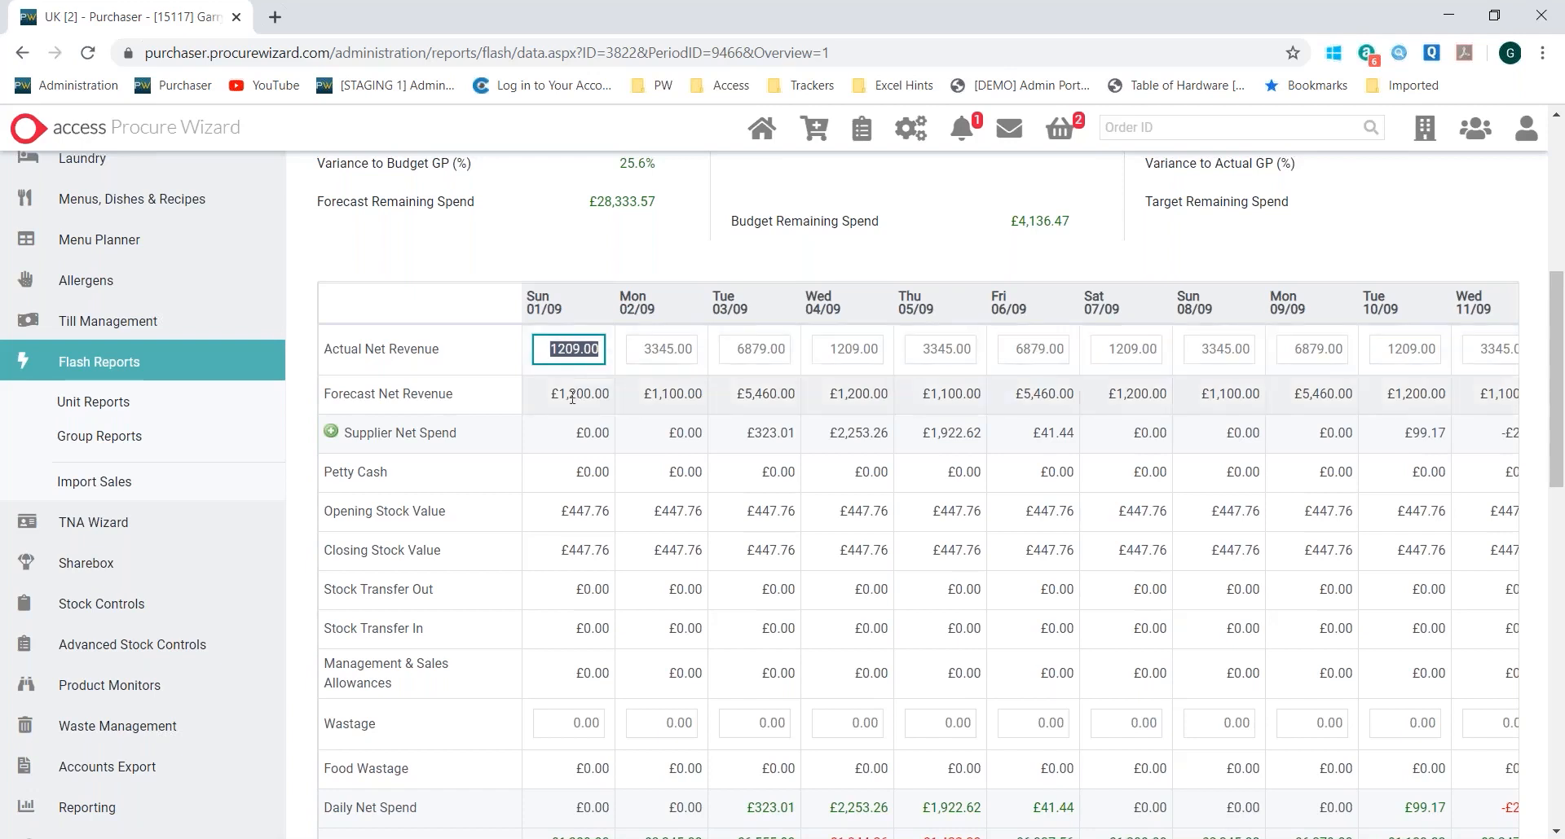
{"action": "left_click", "coordinate": [544, 401]}
{"action": "left_click_drag", "start_coordinate": [545, 405], "coordinate": [618, 403]}
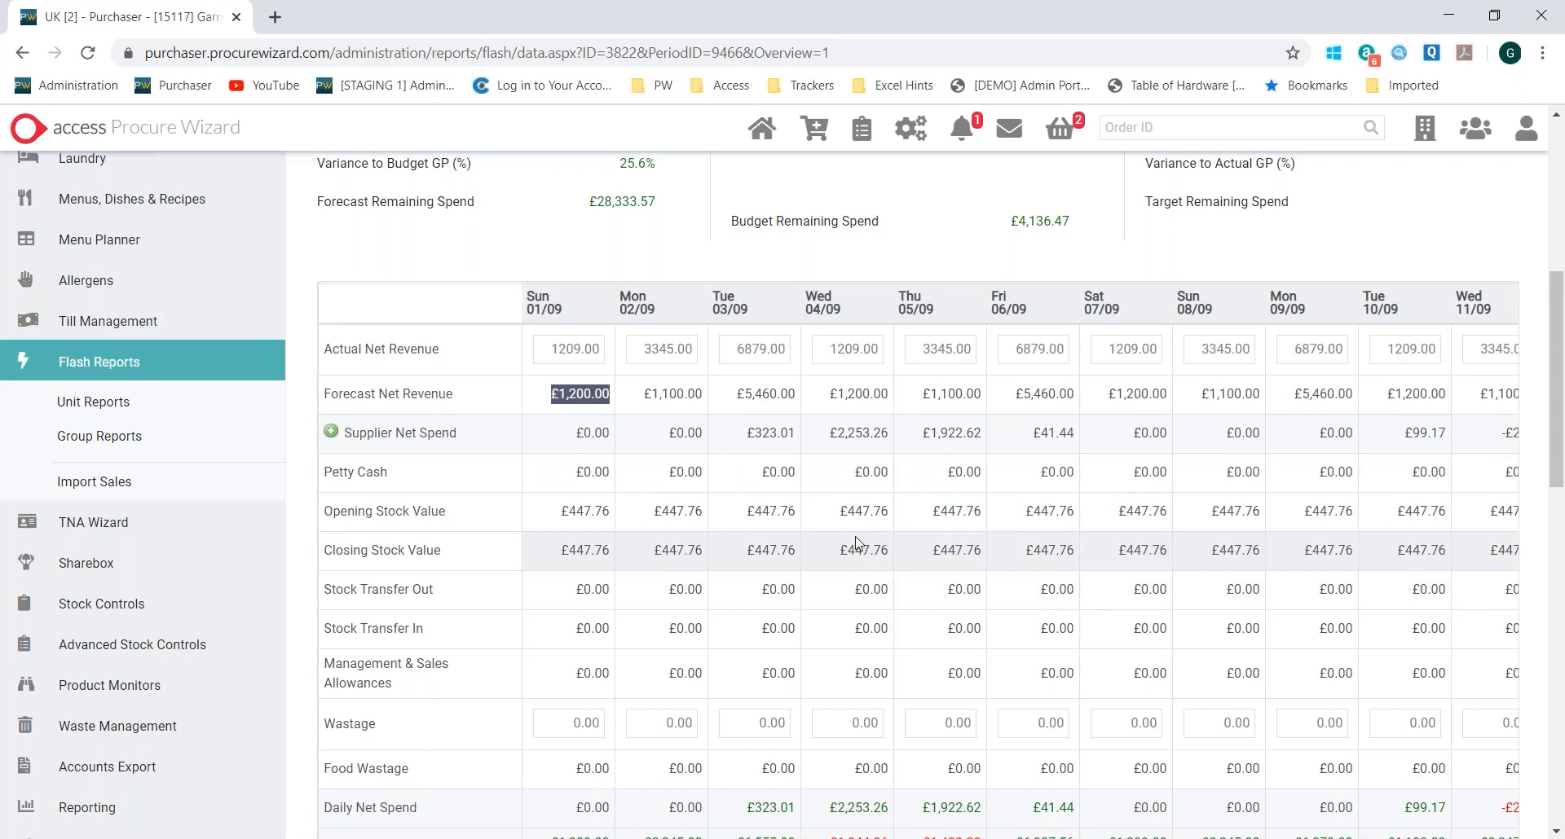
{"action": "scroll", "coordinate": [864, 530], "scroll_direction": "down", "scroll_amount": 1}
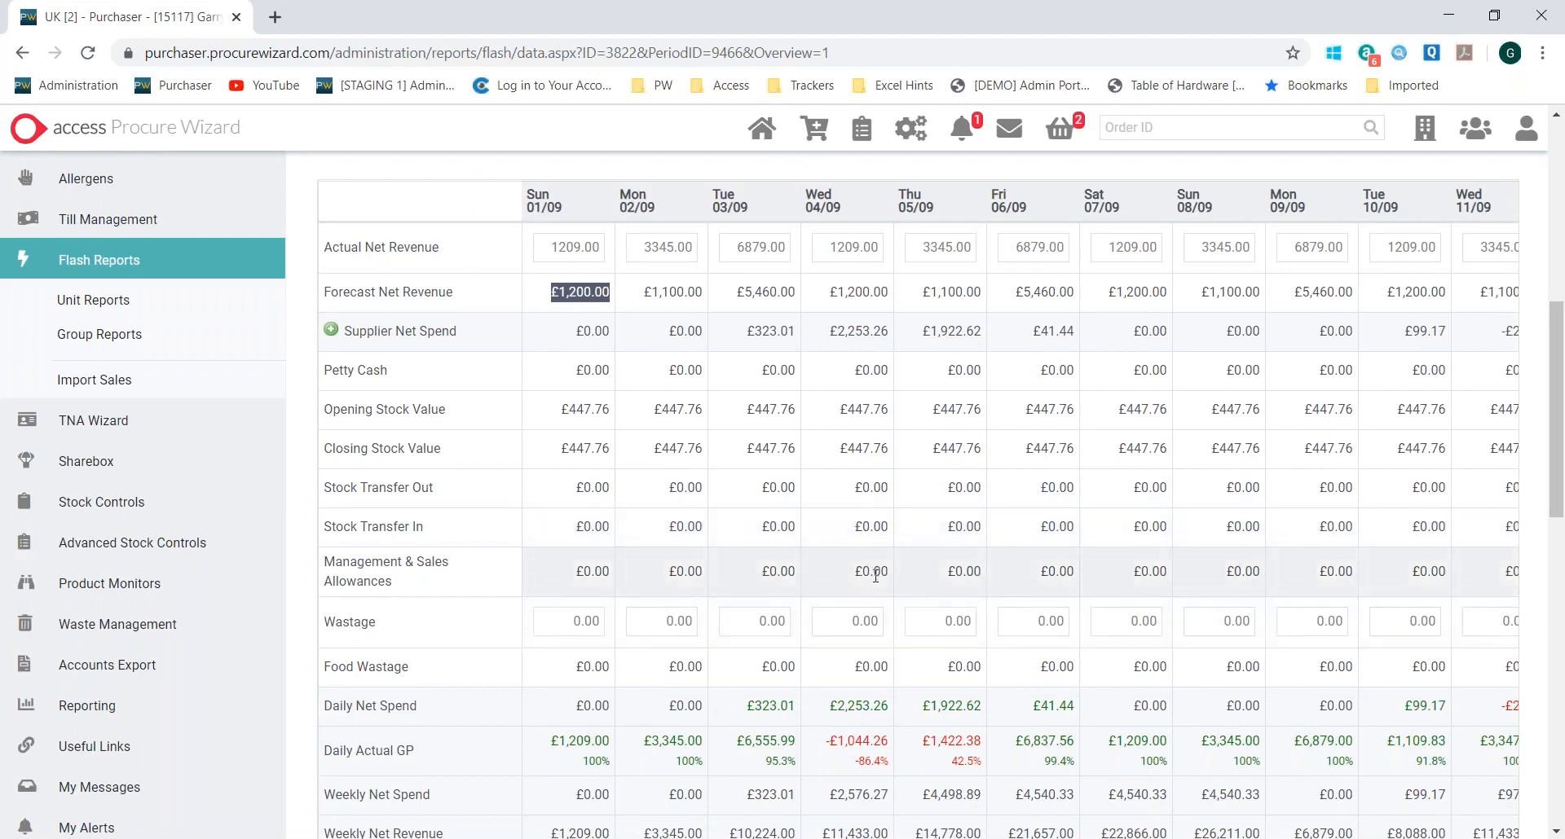
{"action": "left_click", "coordinate": [828, 628]}
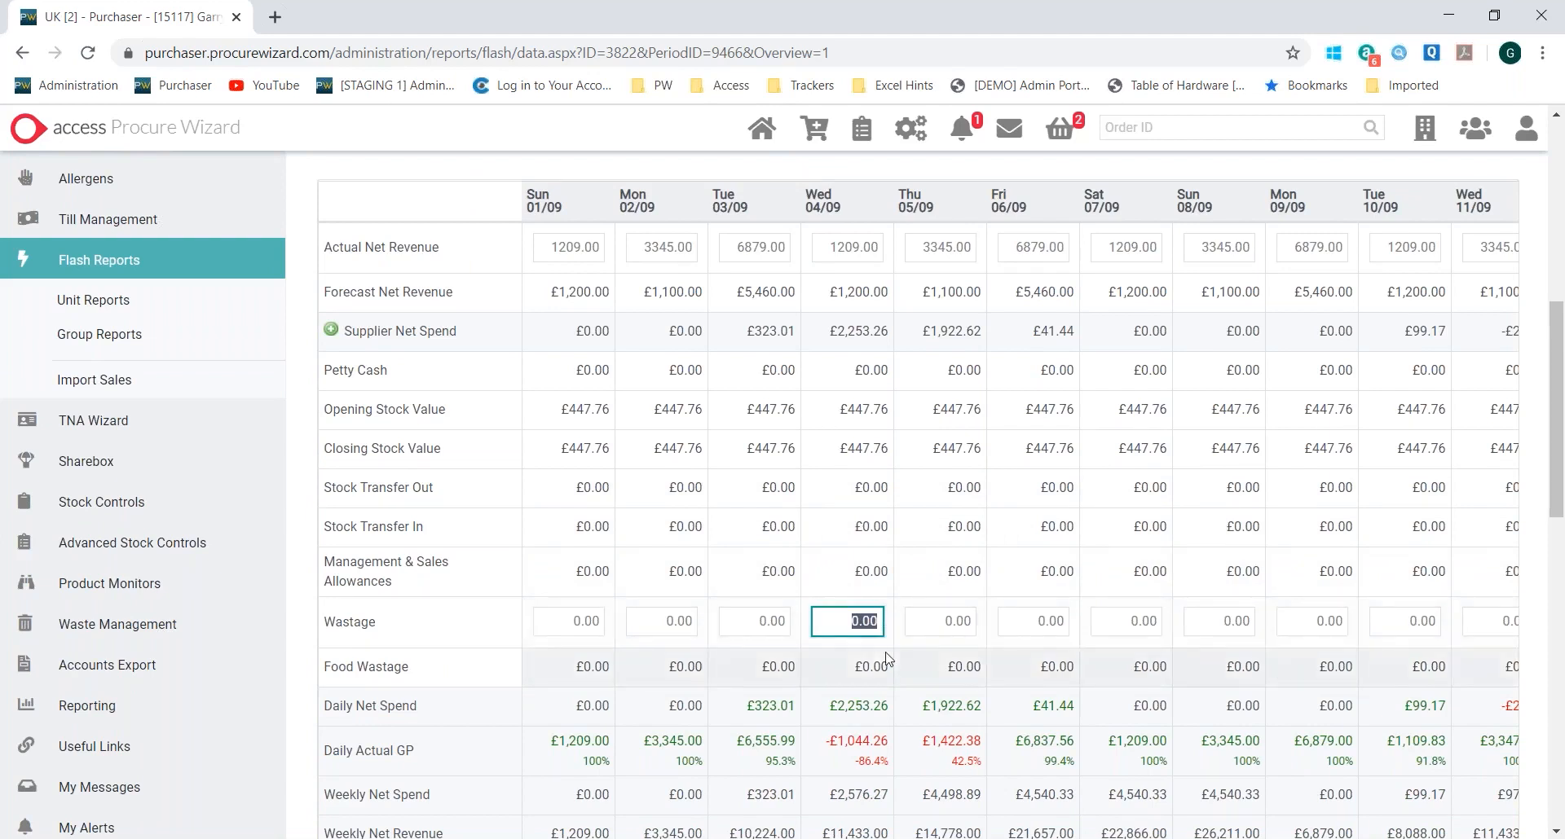
{"action": "double_click", "coordinate": [850, 678]}
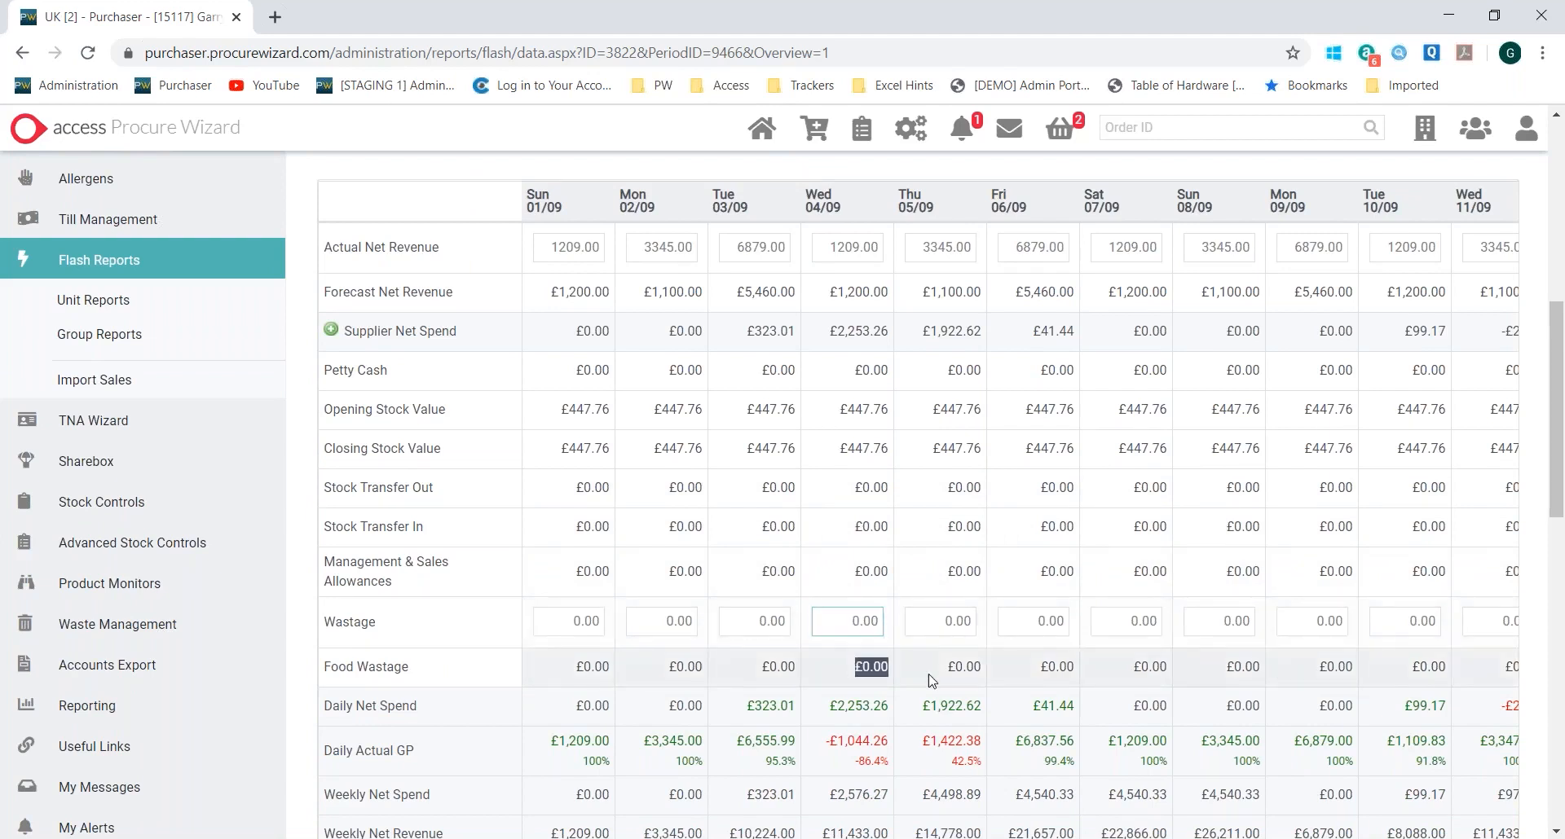
{"action": "left_click", "coordinate": [840, 624]}
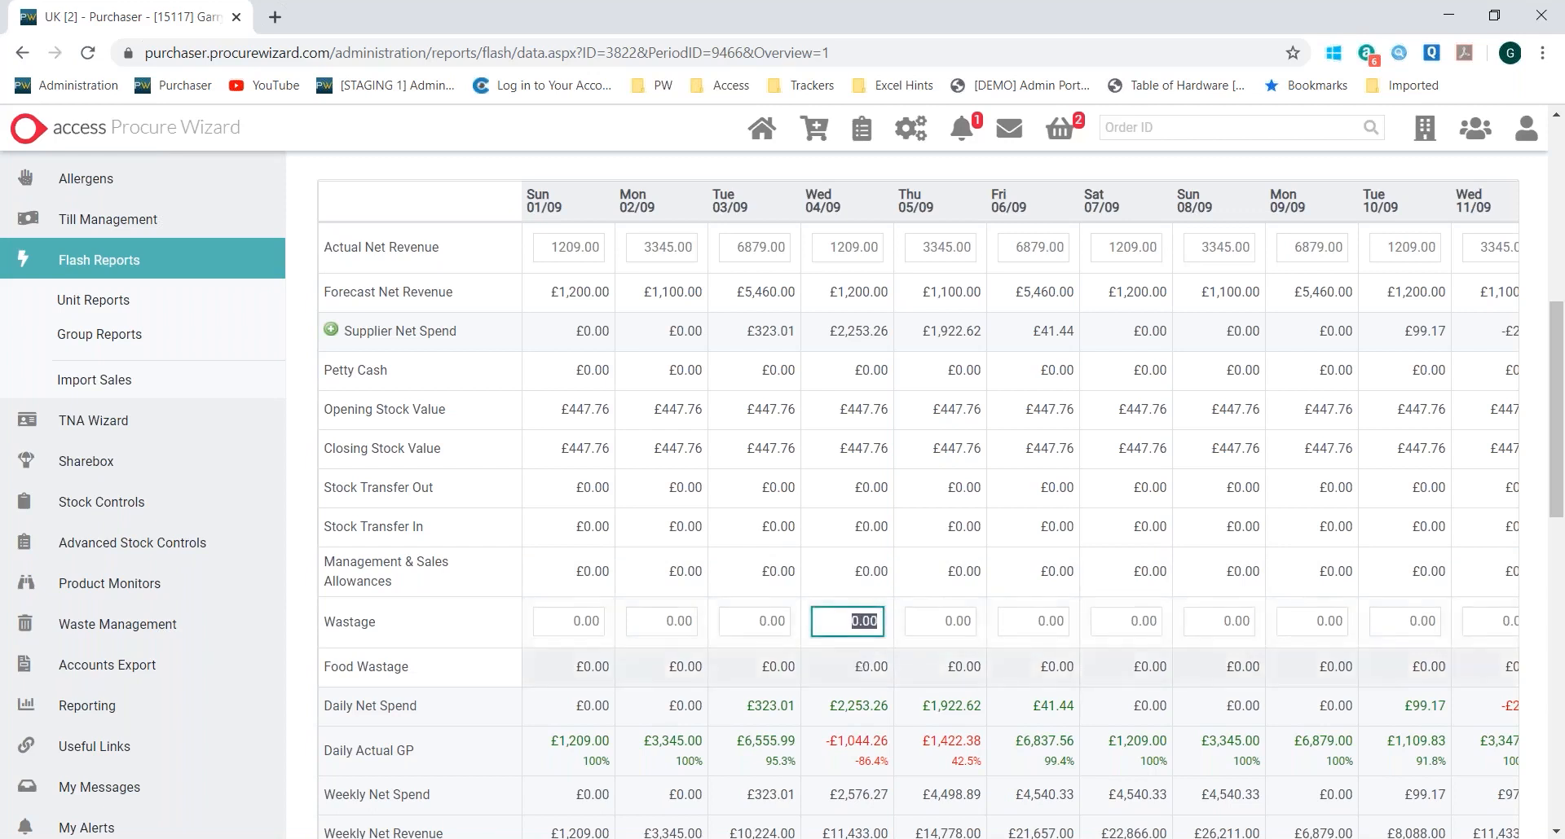
{"action": "left_click_drag", "start_coordinate": [851, 680], "coordinate": [899, 678]}
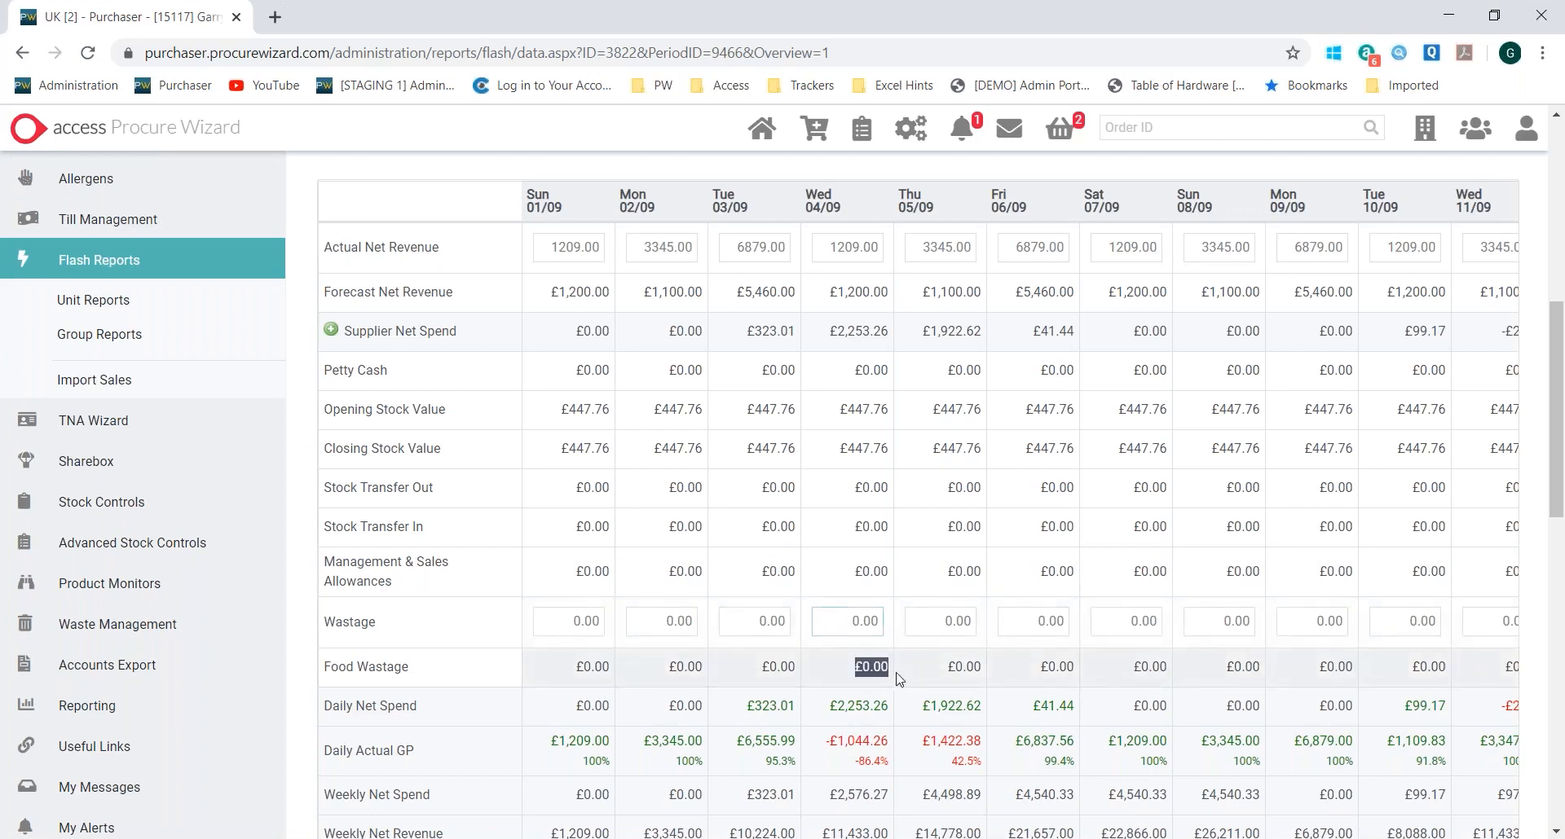
Review the daily, weekly and period gross profit rows, the period's total Actual GP % and the budget summary
{"action": "scroll", "coordinate": [898, 678], "scroll_direction": "down", "scroll_amount": 4}
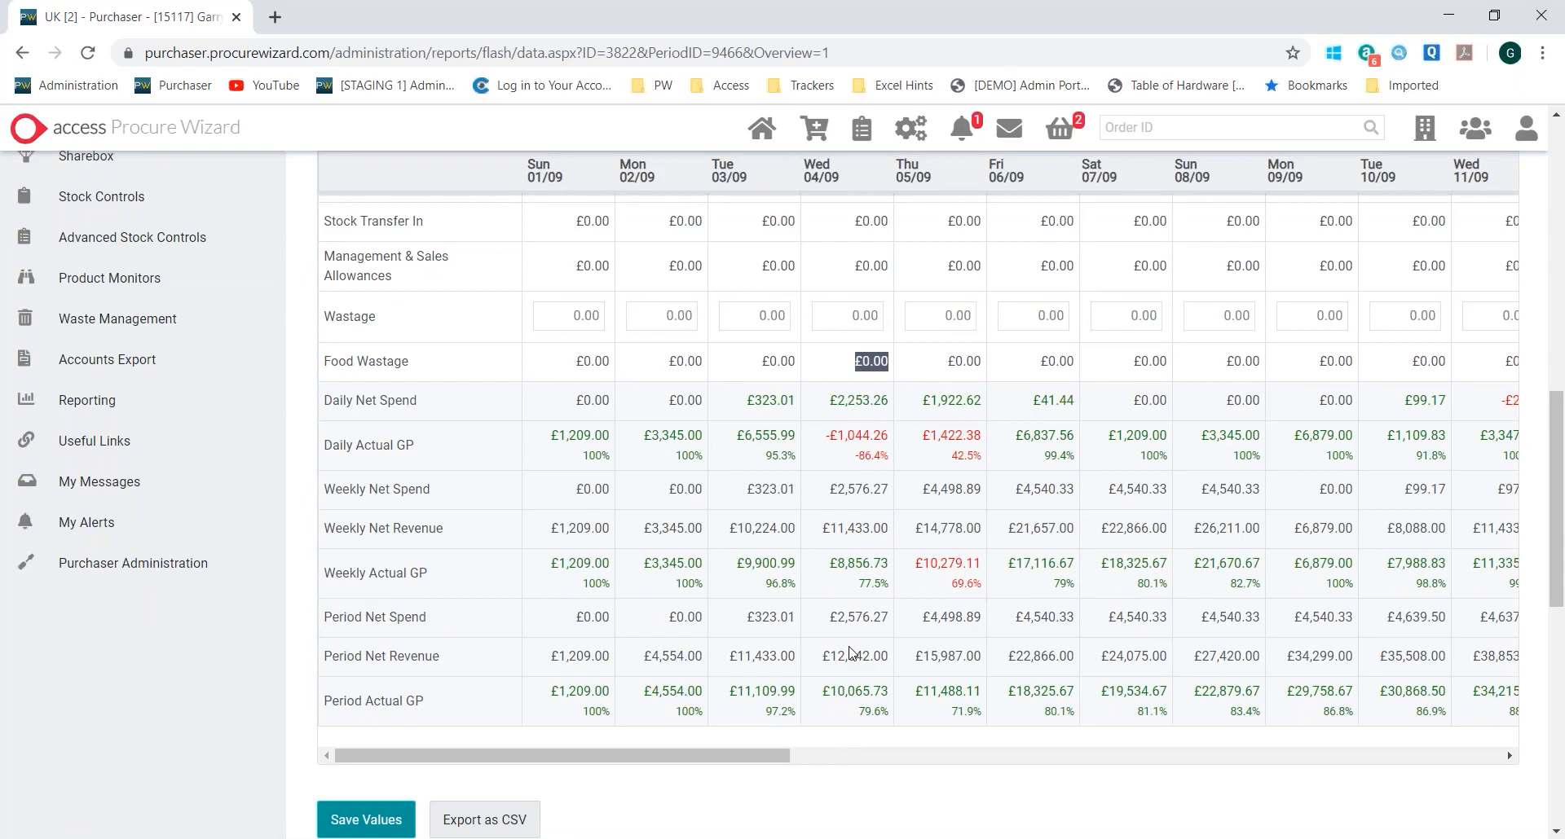
{"action": "scroll", "coordinate": [850, 652], "scroll_direction": "down", "scroll_amount": 10}
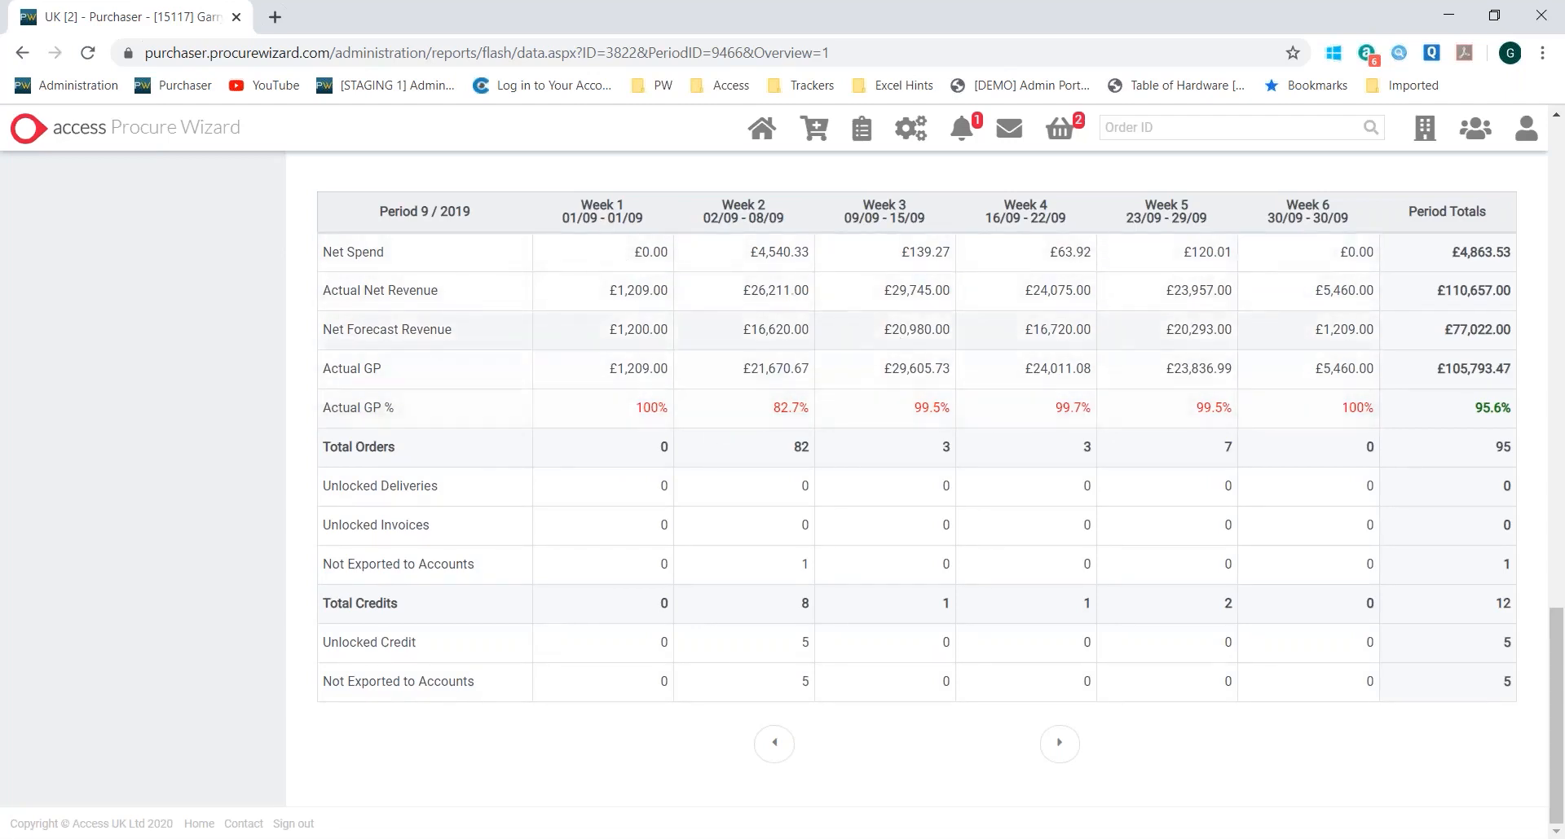
{"action": "left_click_drag", "start_coordinate": [1446, 408], "coordinate": [1483, 410]}
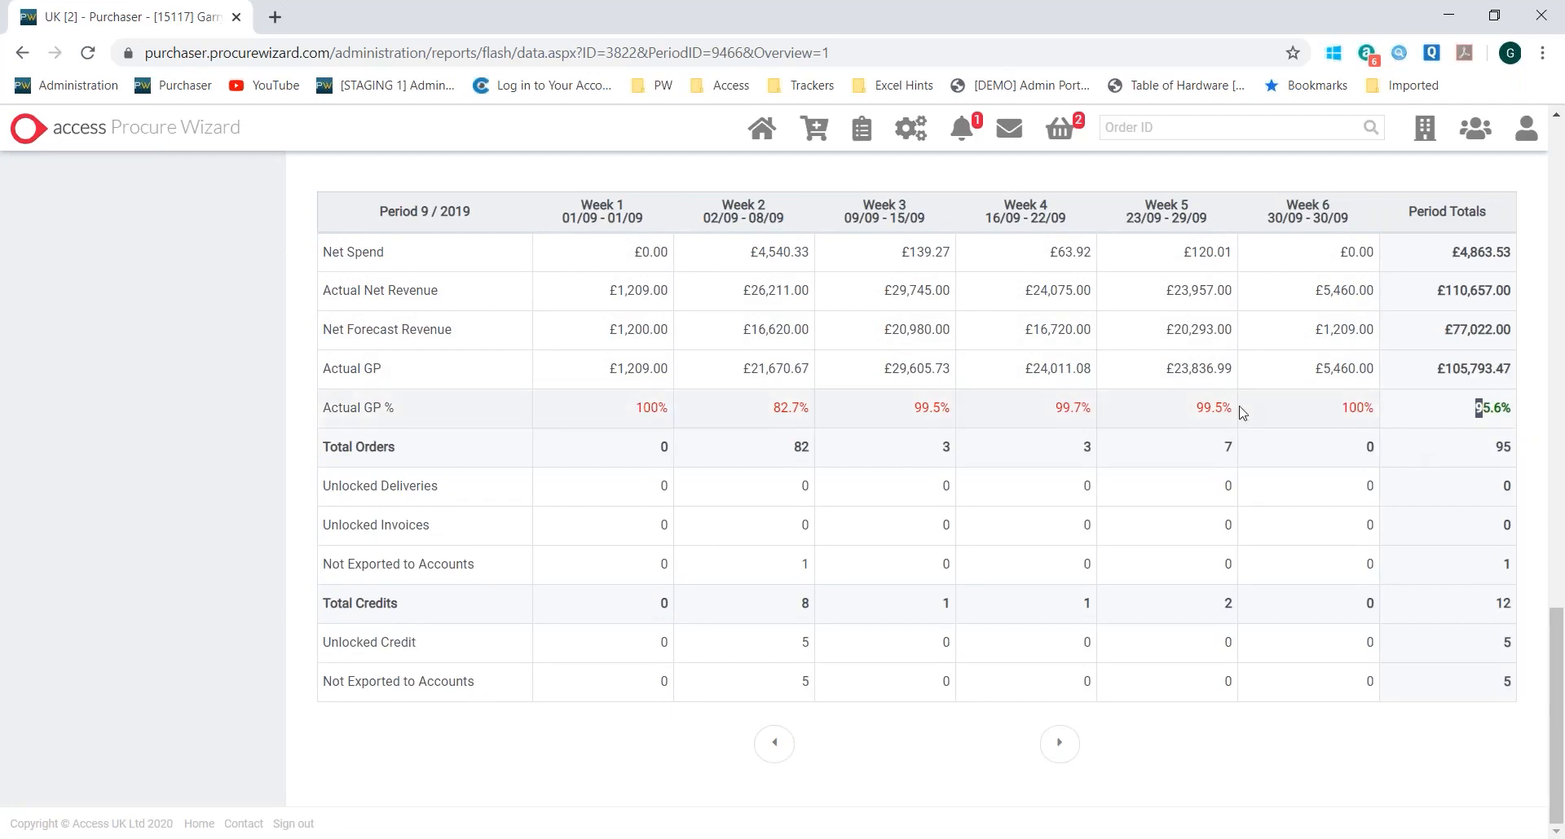
{"action": "scroll", "coordinate": [1240, 412], "scroll_direction": "up", "scroll_amount": 12}
{"action": "scroll", "coordinate": [699, 317], "scroll_direction": "up", "scroll_amount": 4}
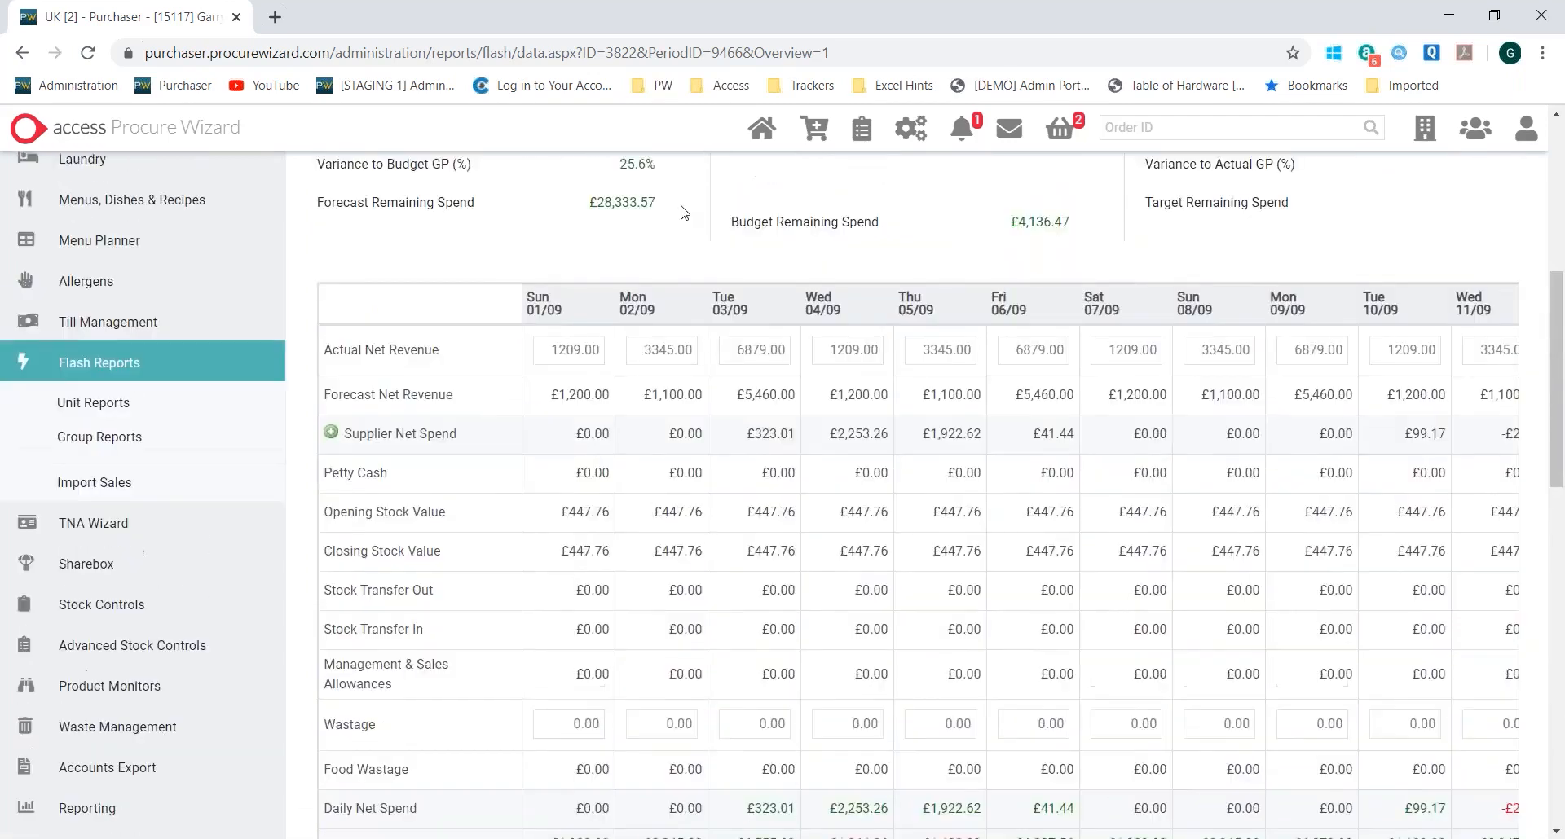
{"action": "scroll", "coordinate": [699, 318], "scroll_direction": "up", "scroll_amount": 3}
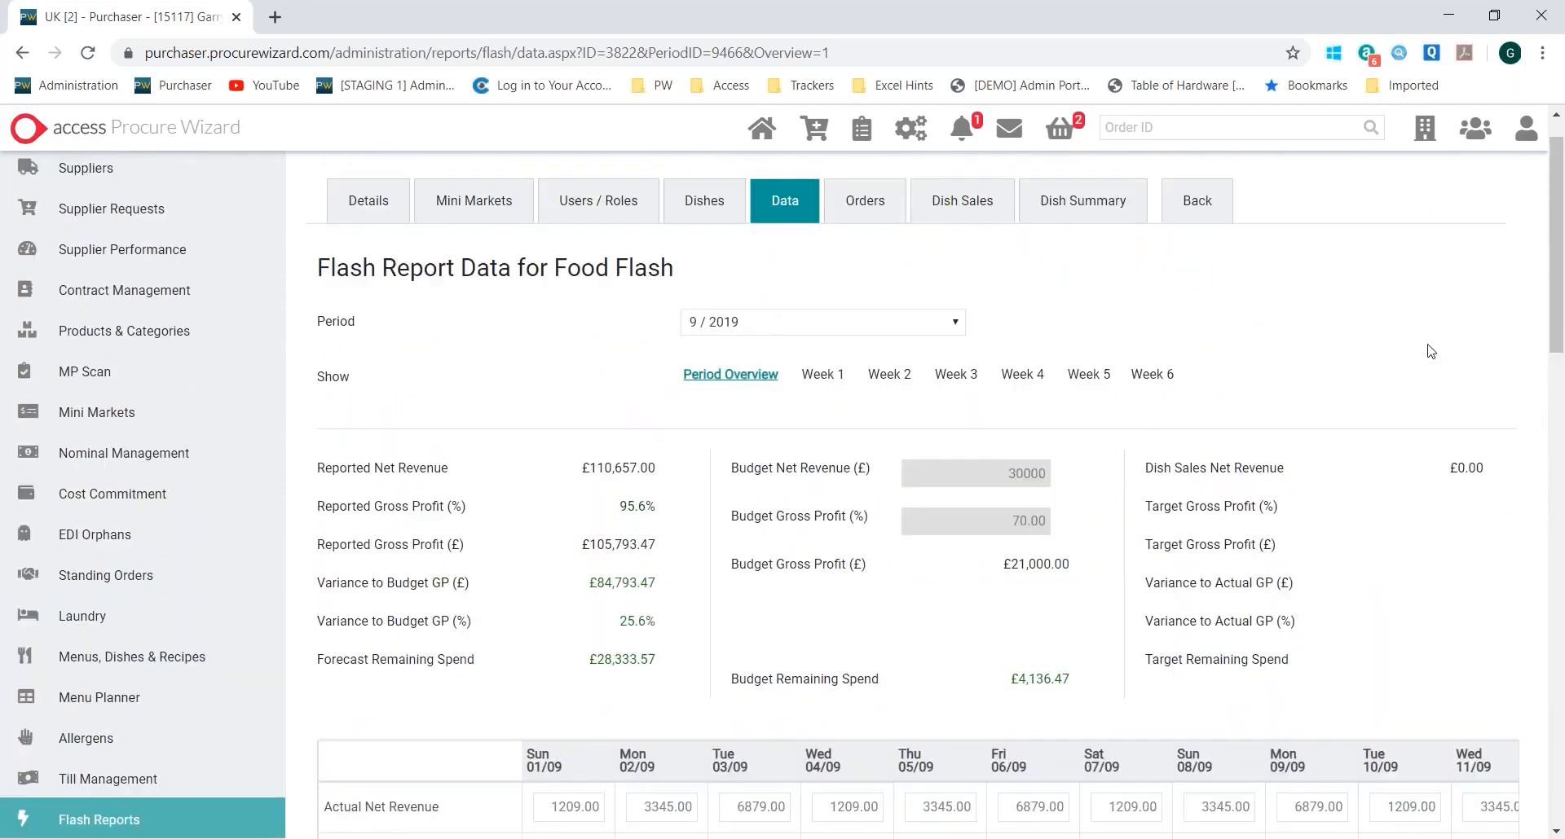
{"action": "left_click", "coordinate": [1564, 422]}
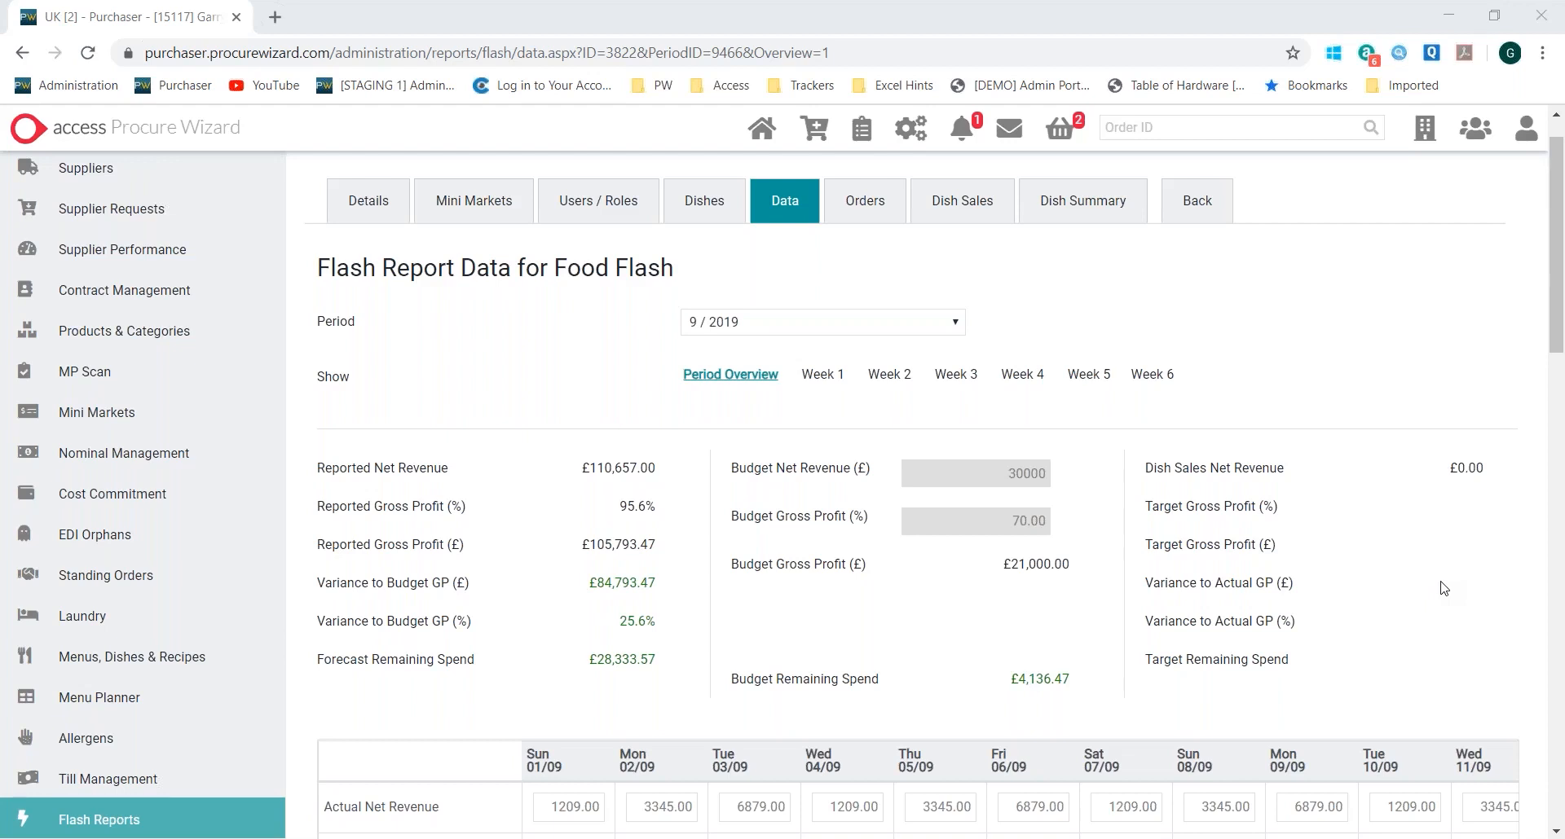
{"action": "left_click", "coordinate": [1010, 283]}
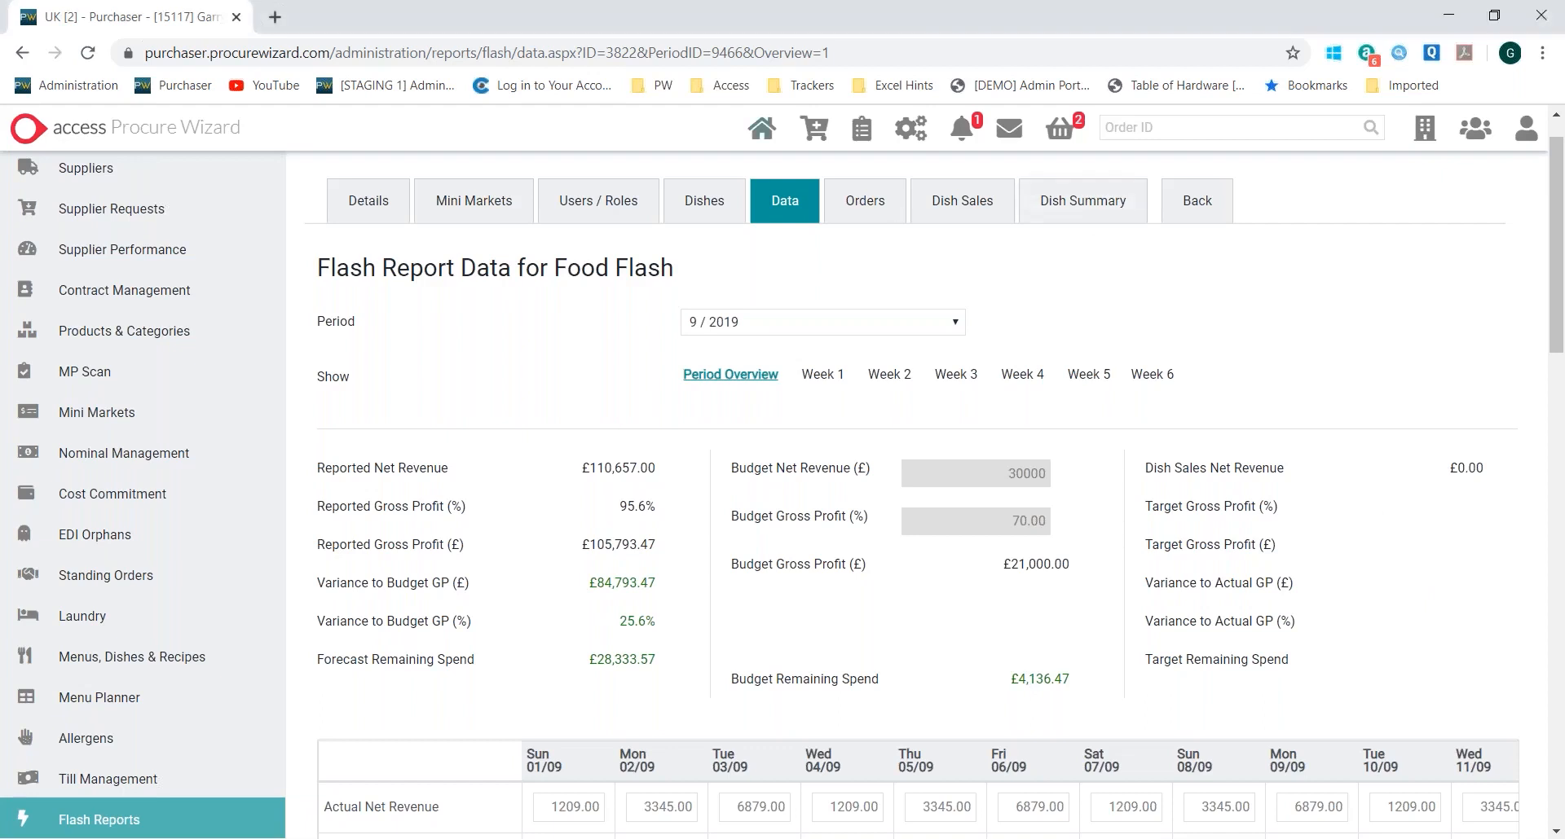
Open the Spend Analysis report for suppliers
{"action": "scroll", "coordinate": [706, 381], "scroll_direction": "up", "scroll_amount": 1}
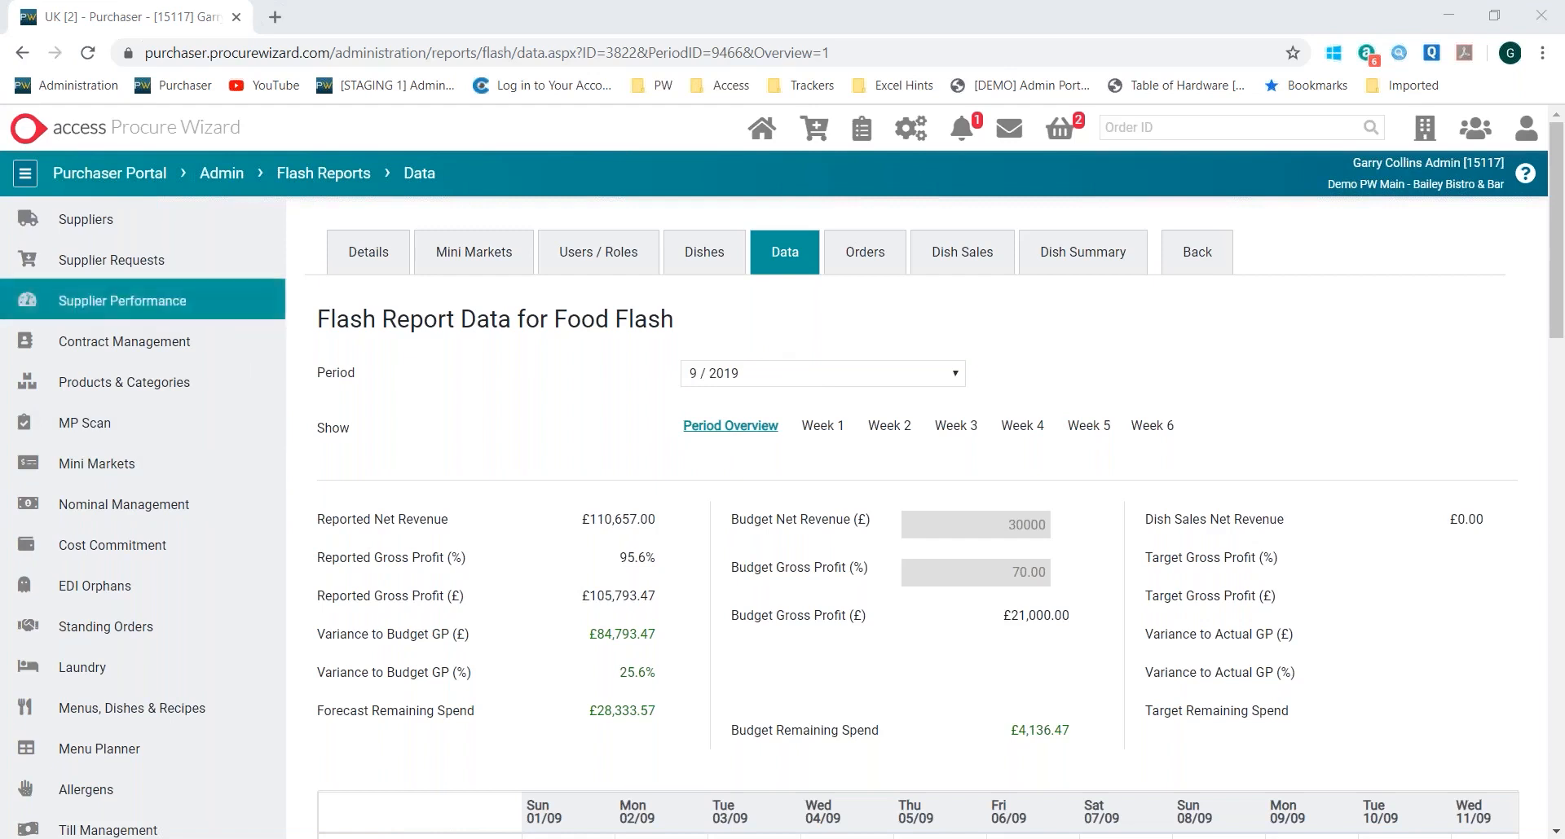
{"action": "left_click", "coordinate": [64, 222]}
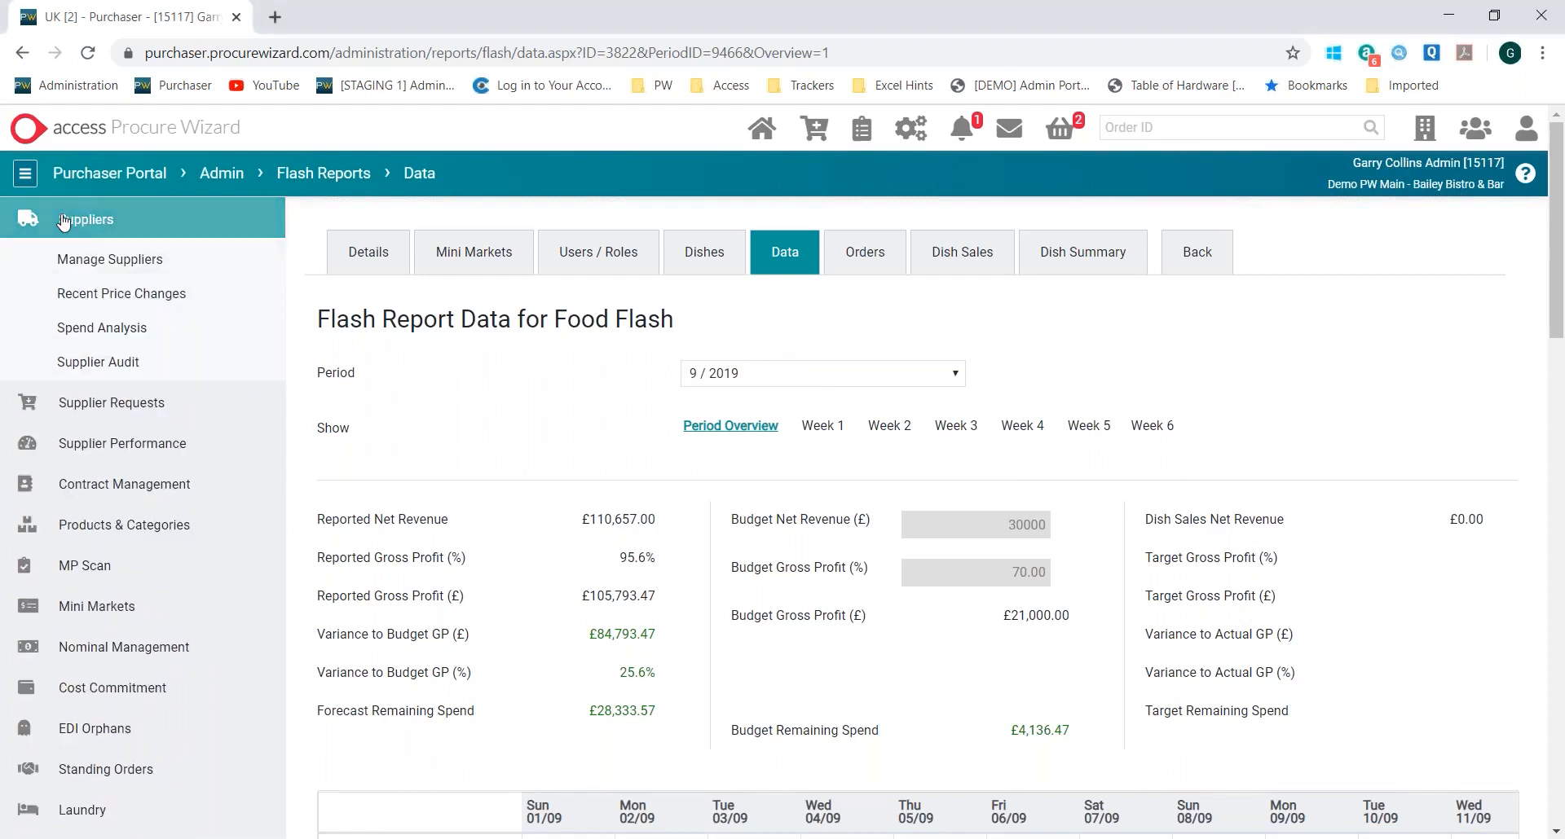
{"action": "left_click", "coordinate": [87, 329]}
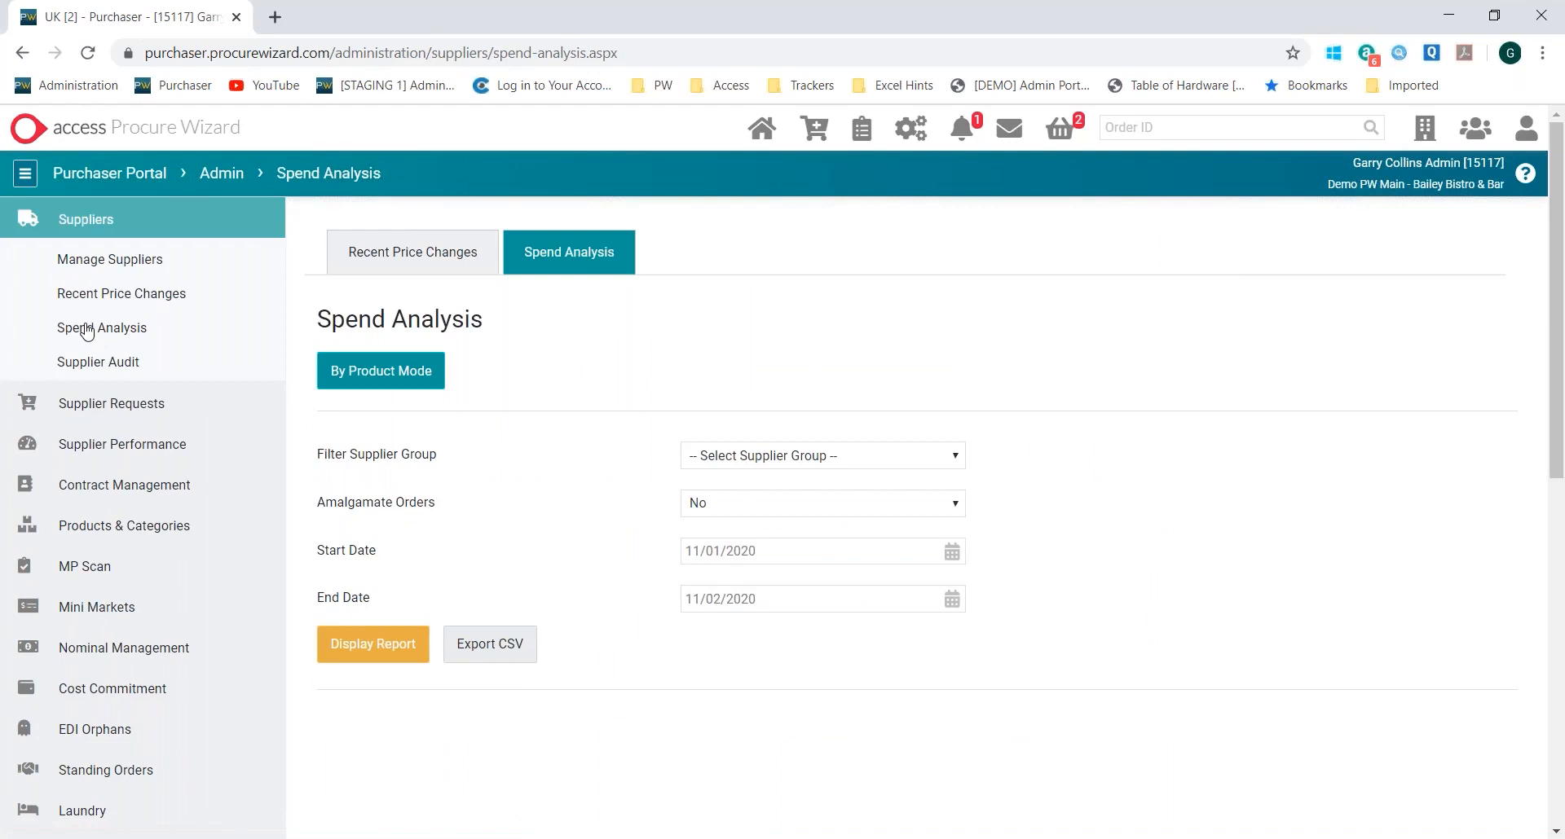
Display the spend analysis for the All Suppliers group with a start date of 01/10/2019 and look over the supplier spend table
{"action": "left_click", "coordinate": [748, 458]}
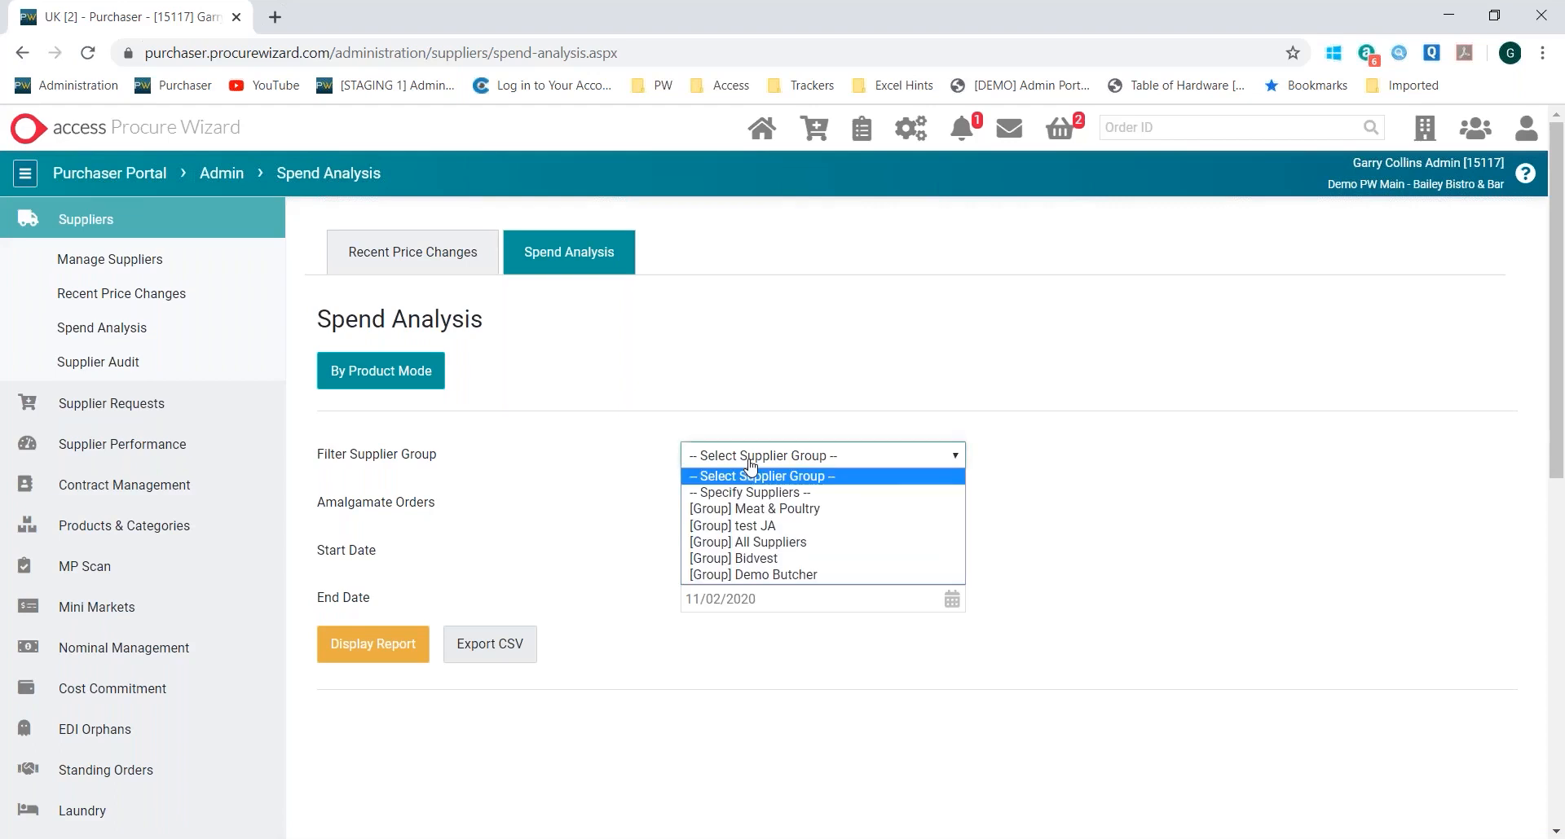
{"action": "left_click", "coordinate": [757, 550]}
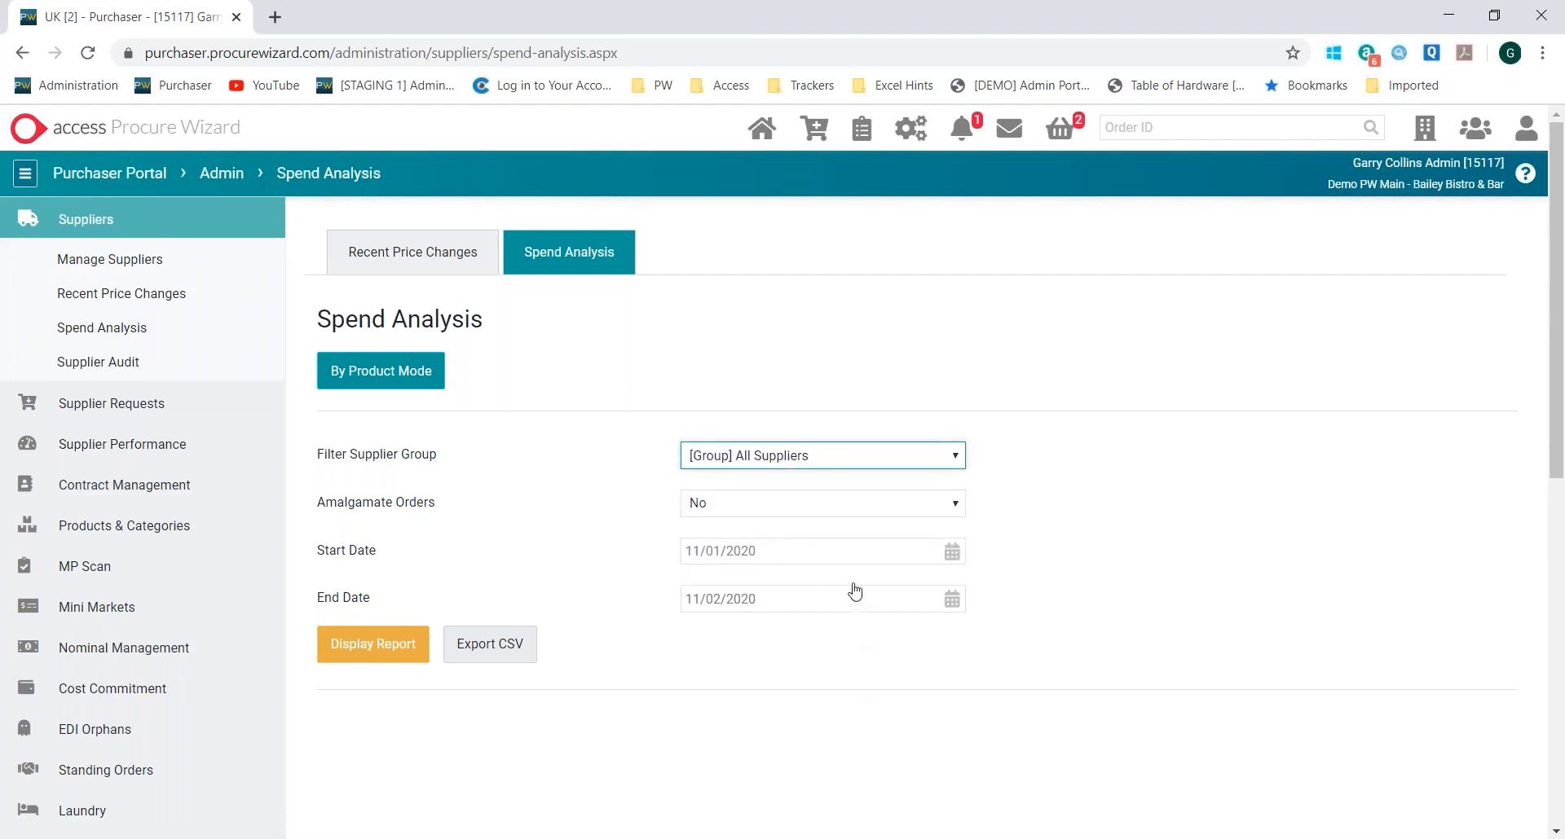
{"action": "left_click", "coordinate": [848, 554]}
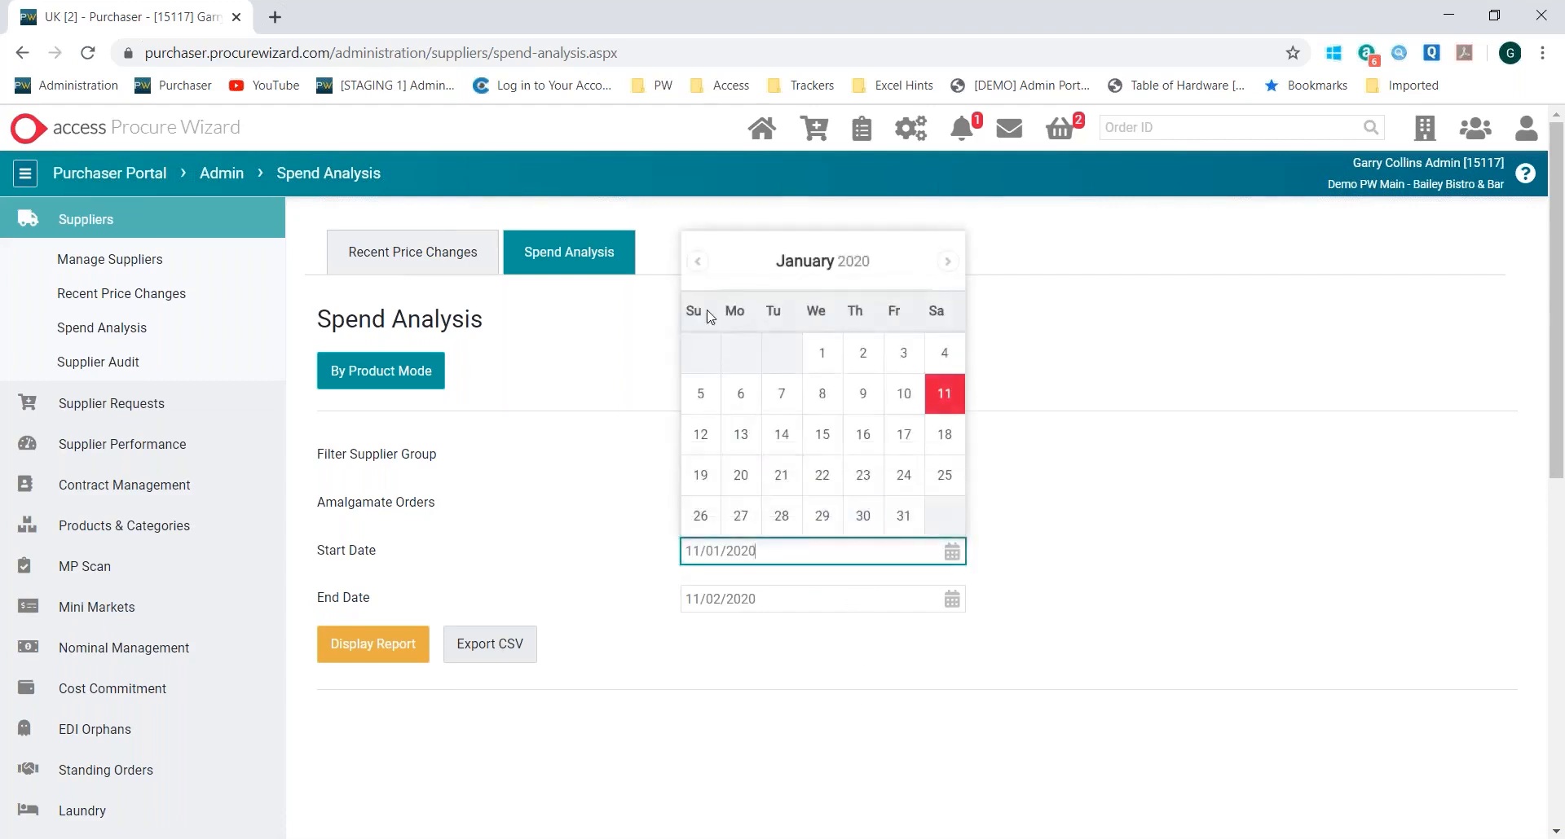
{"action": "left_click", "coordinate": [697, 261]}
{"action": "left_click", "coordinate": [697, 261]}
{"action": "left_click", "coordinate": [696, 261]}
{"action": "left_click", "coordinate": [775, 352]}
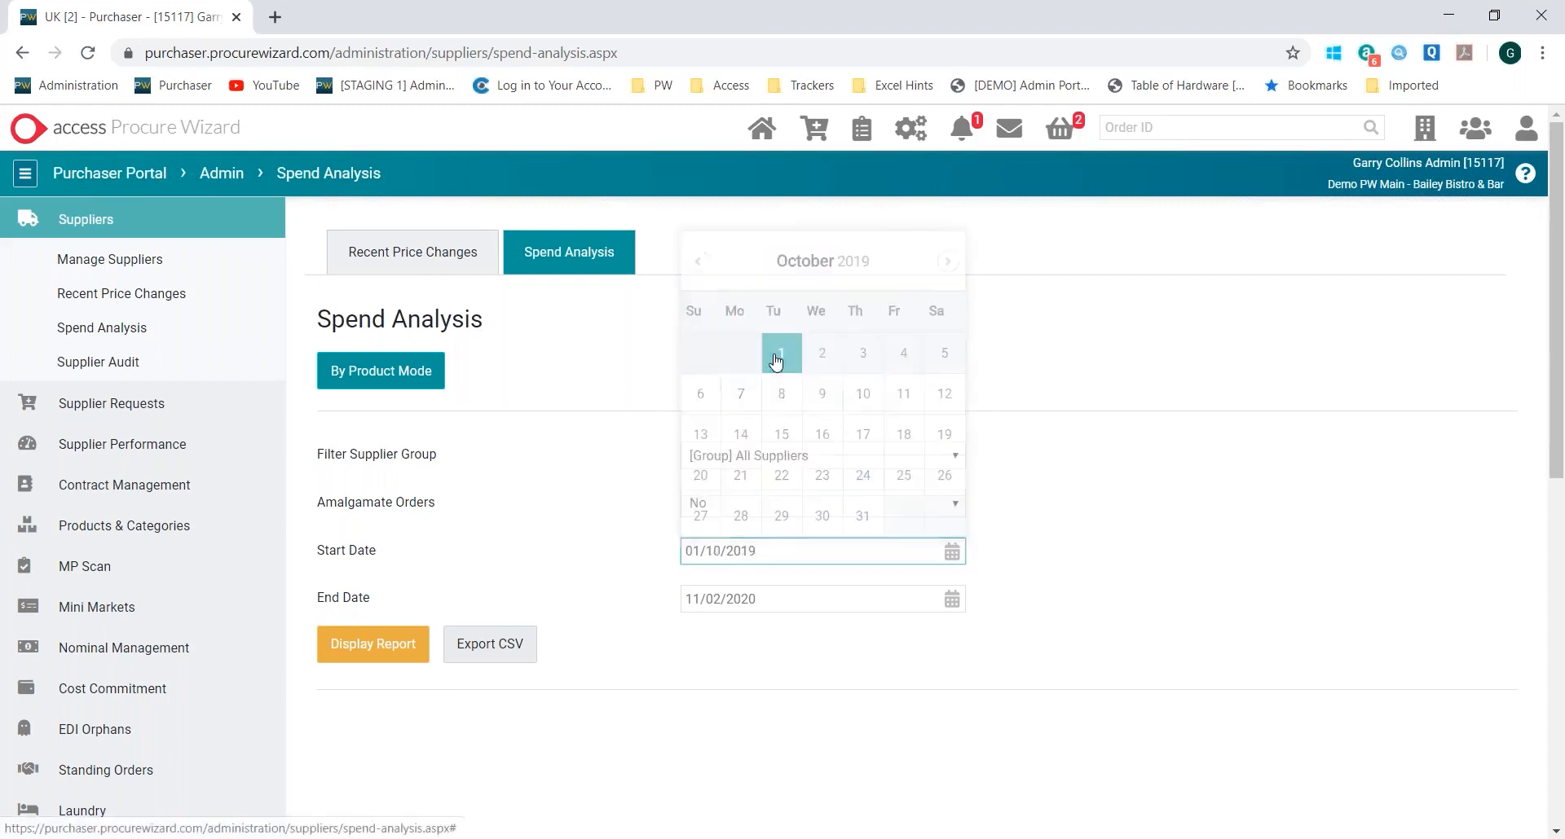
{"action": "left_click", "coordinate": [405, 648]}
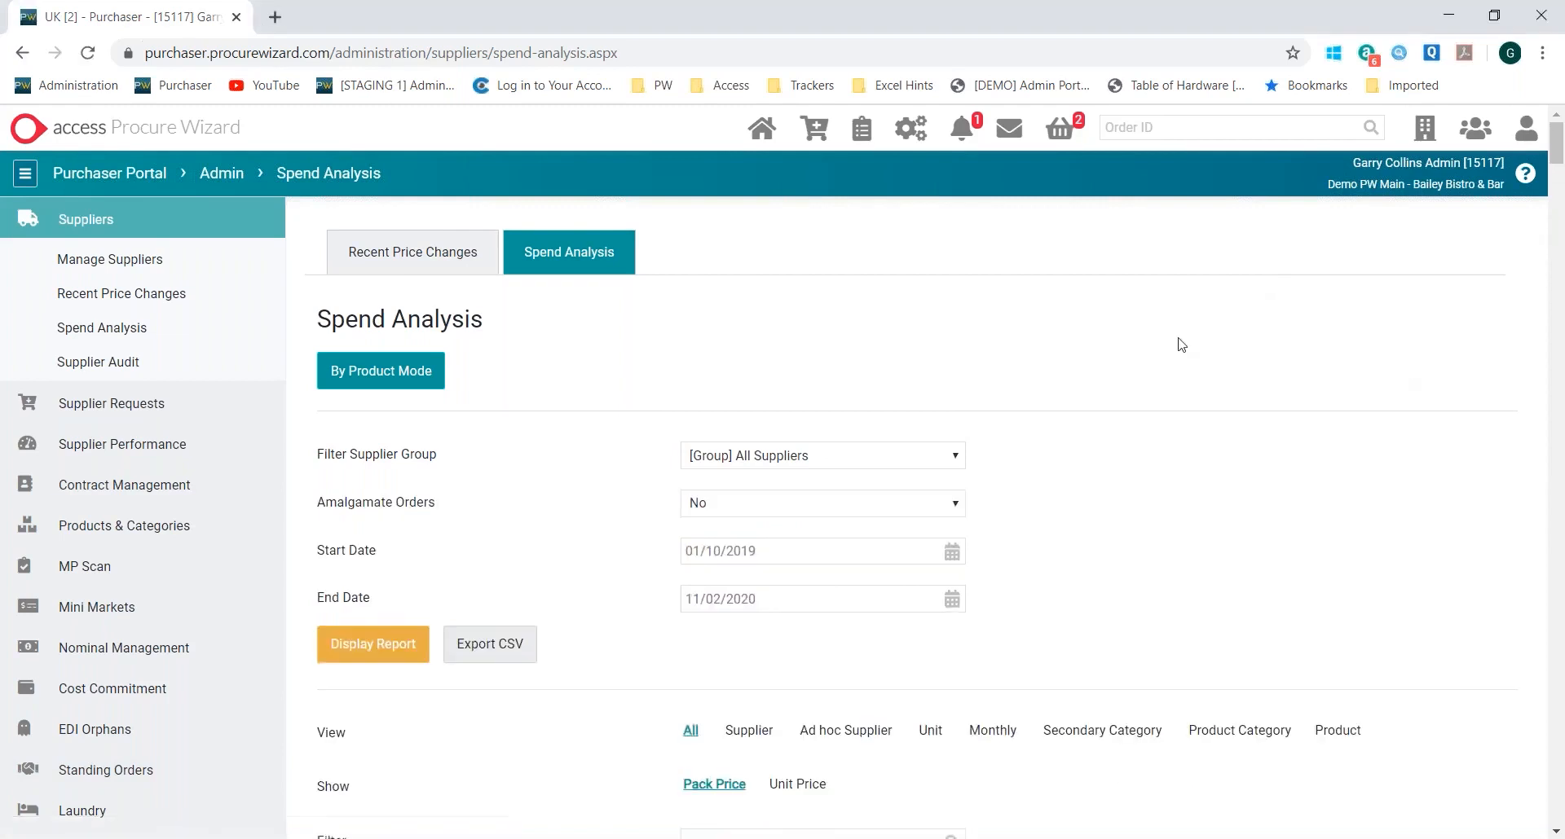
{"action": "scroll", "coordinate": [1179, 350], "scroll_direction": "down", "scroll_amount": 7}
{"action": "scroll", "coordinate": [1184, 357], "scroll_direction": "up", "scroll_amount": 3}
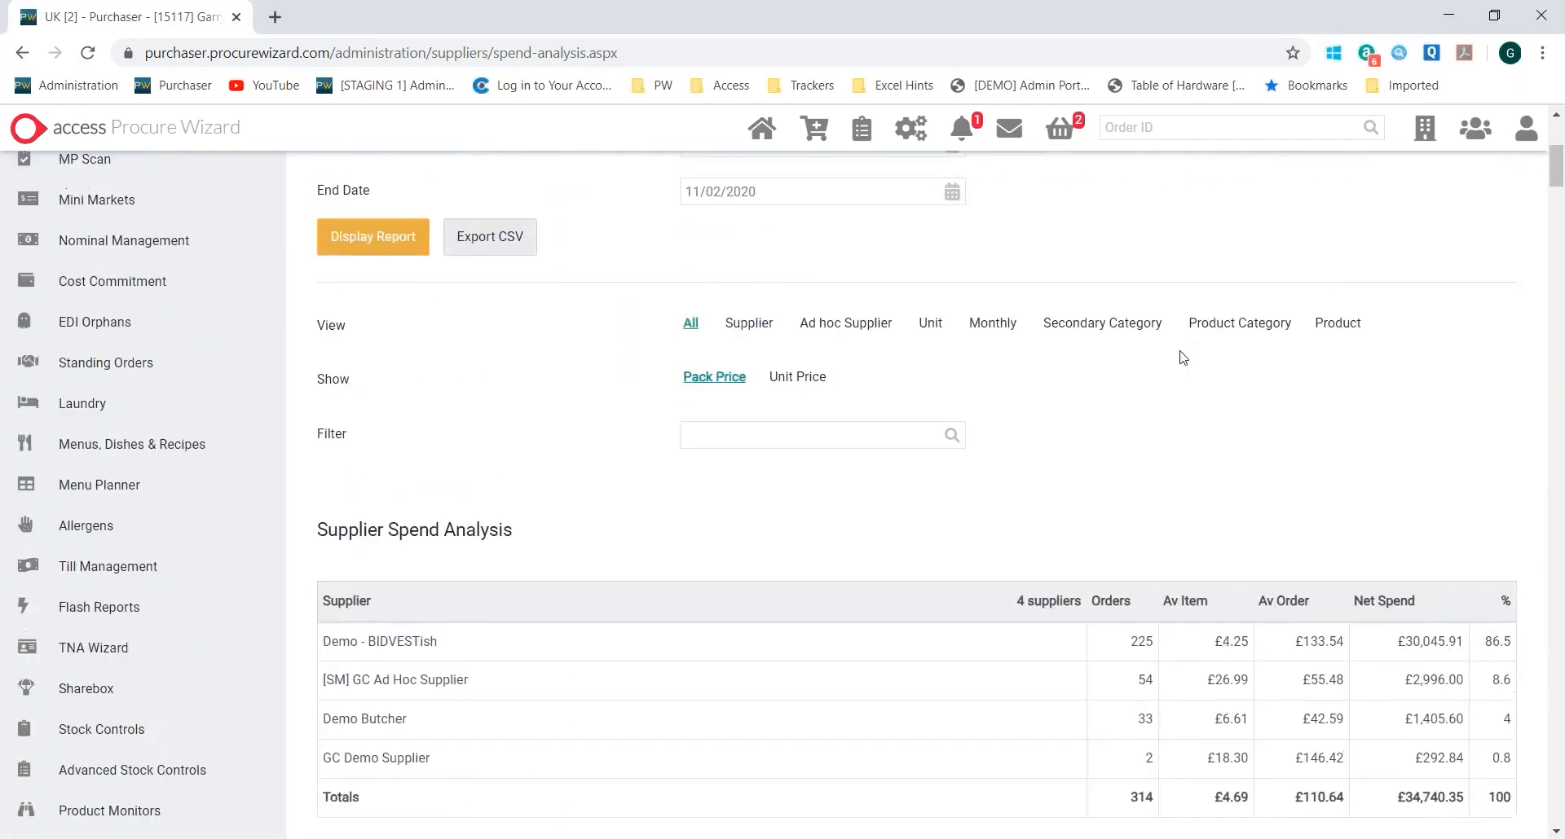
Review the spend analysis tables by supplier, ad hoc supplier, month and secondary category
{"action": "scroll", "coordinate": [1182, 353], "scroll_direction": "down", "scroll_amount": 3}
{"action": "scroll", "coordinate": [1165, 354], "scroll_direction": "up", "scroll_amount": 4}
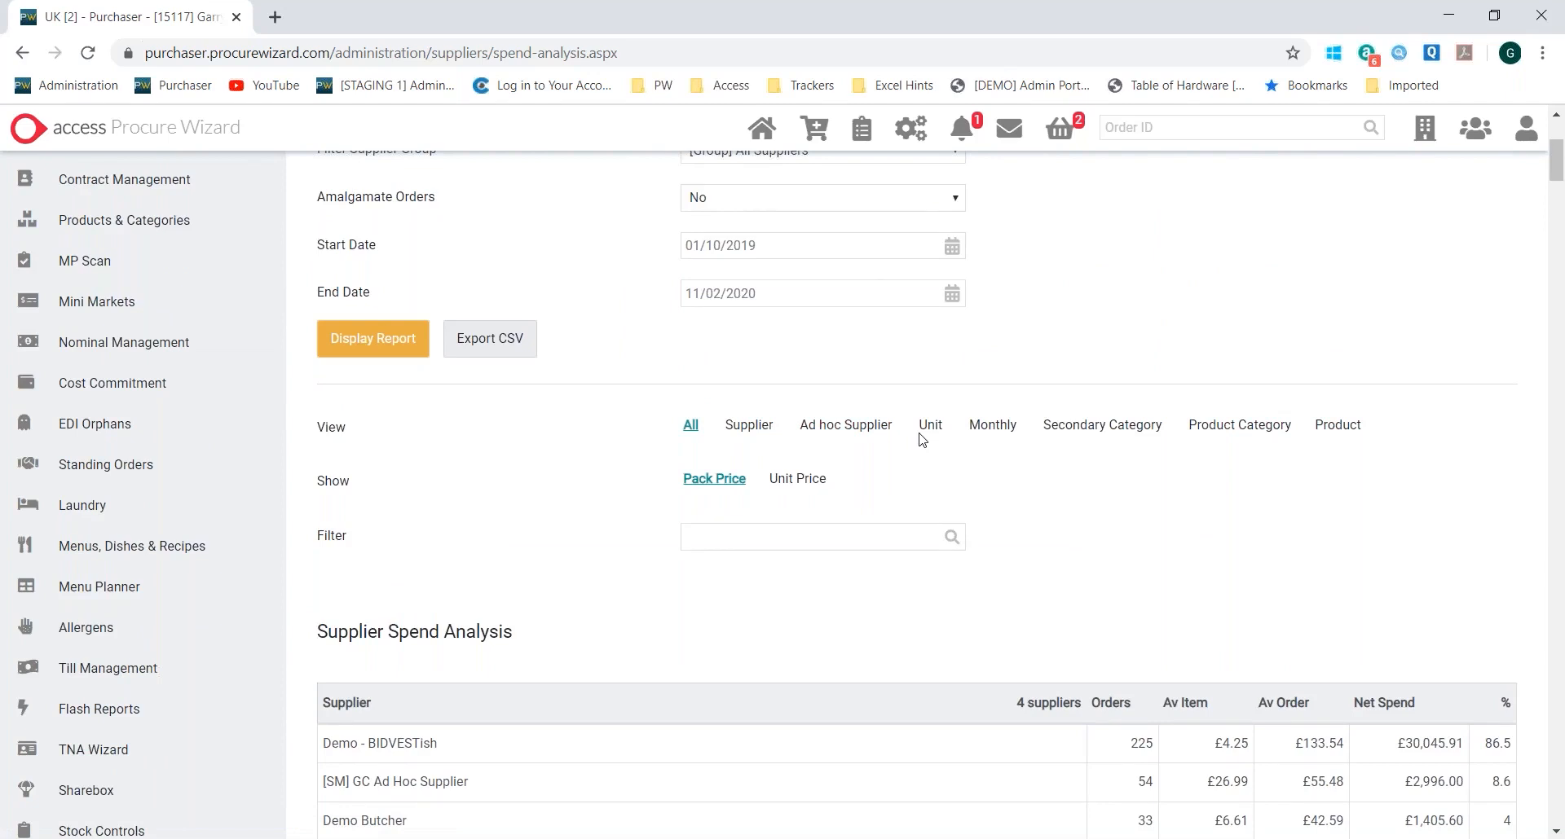
{"action": "scroll", "coordinate": [921, 440], "scroll_direction": "down", "scroll_amount": 5}
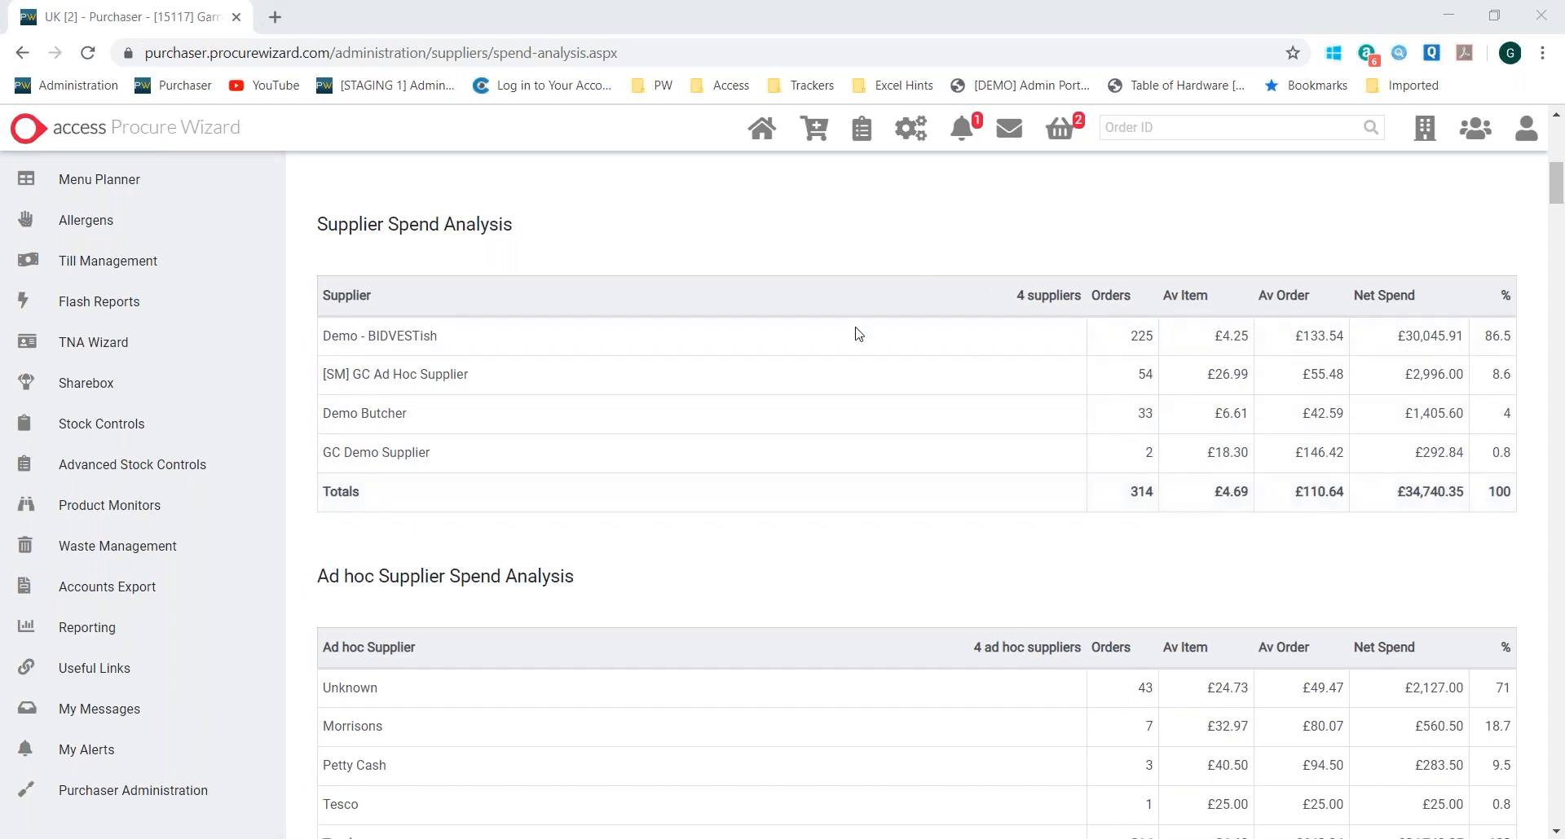
{"action": "scroll", "coordinate": [873, 395], "scroll_direction": "down", "scroll_amount": 5}
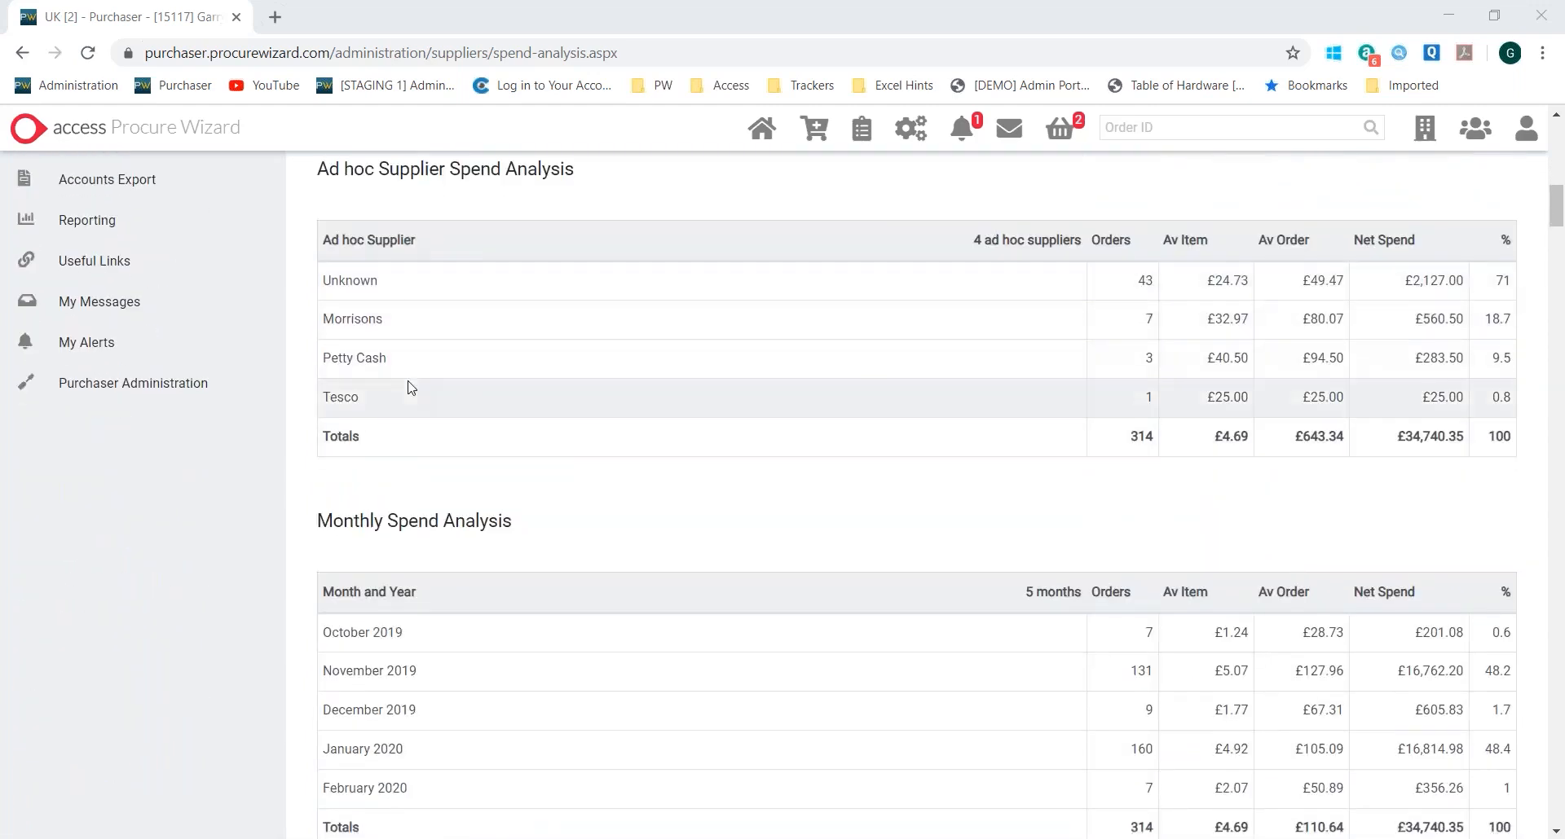
{"action": "scroll", "coordinate": [454, 394], "scroll_direction": "down", "scroll_amount": 5}
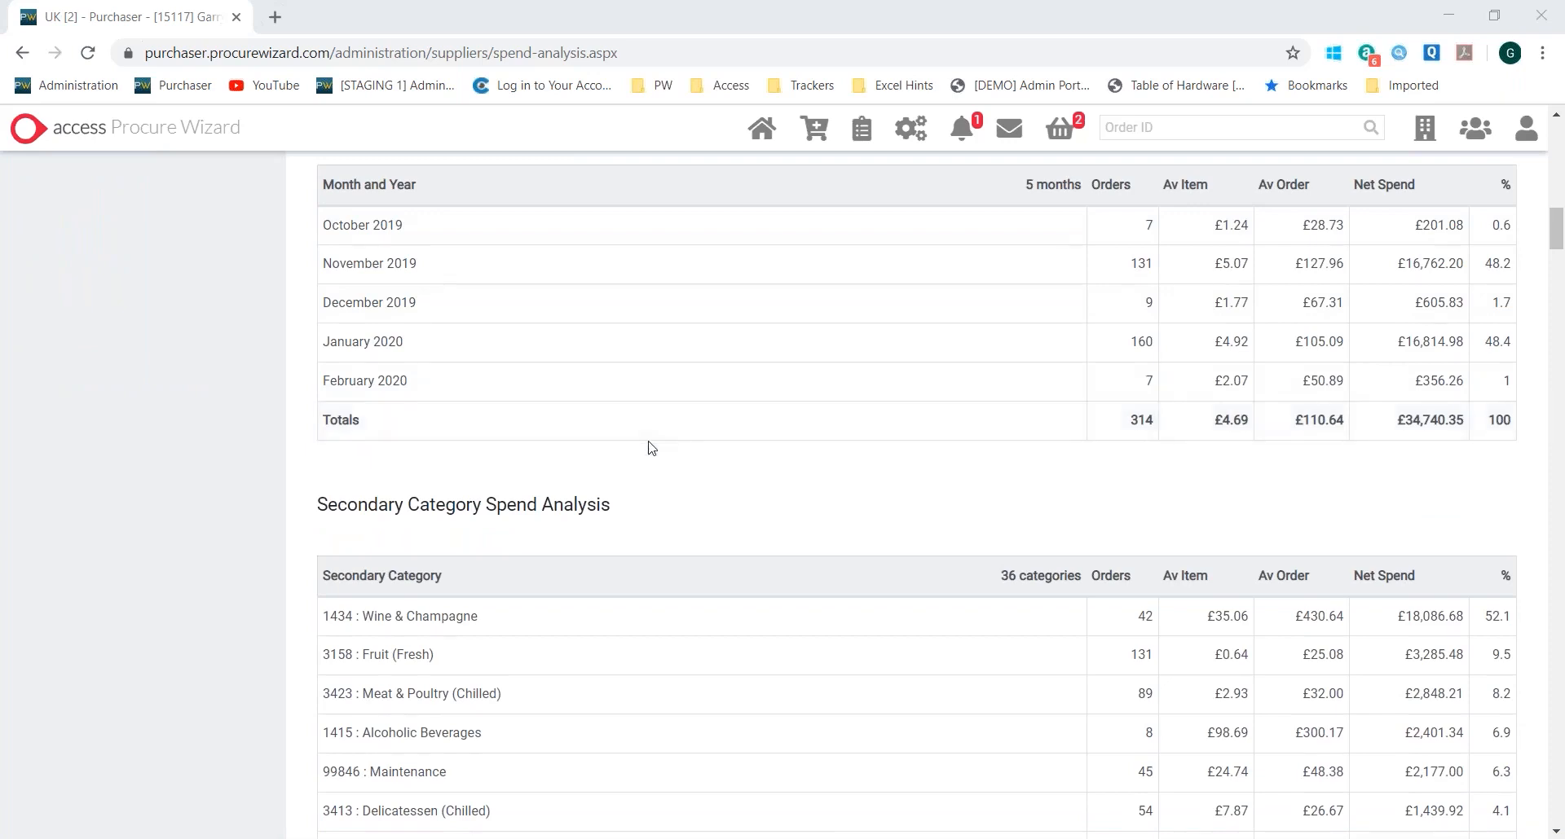
{"action": "scroll", "coordinate": [653, 448], "scroll_direction": "down", "scroll_amount": 3}
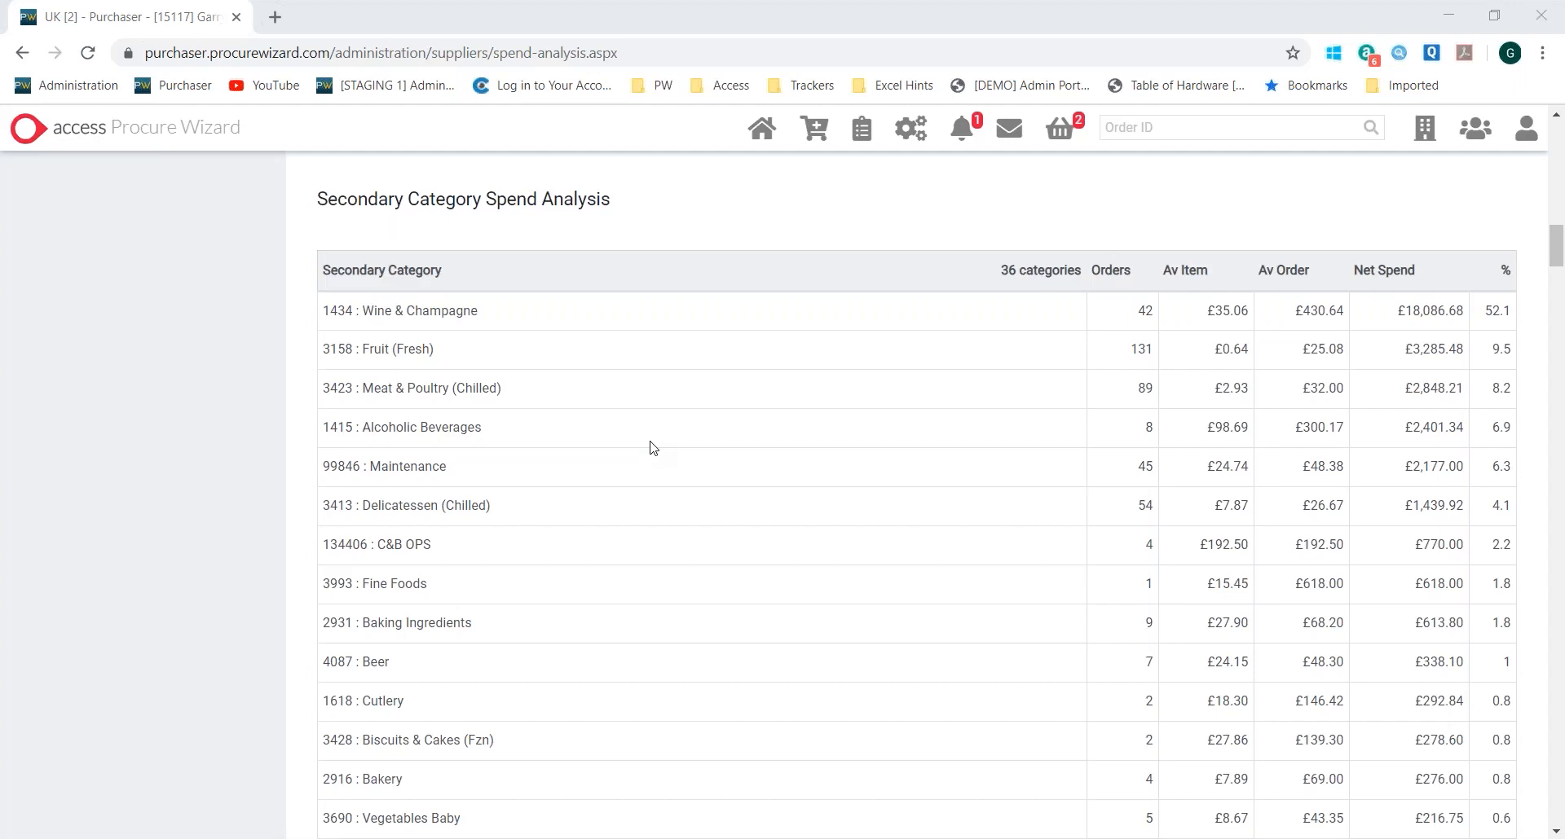
{"action": "scroll", "coordinate": [652, 432], "scroll_direction": "down", "scroll_amount": 15}
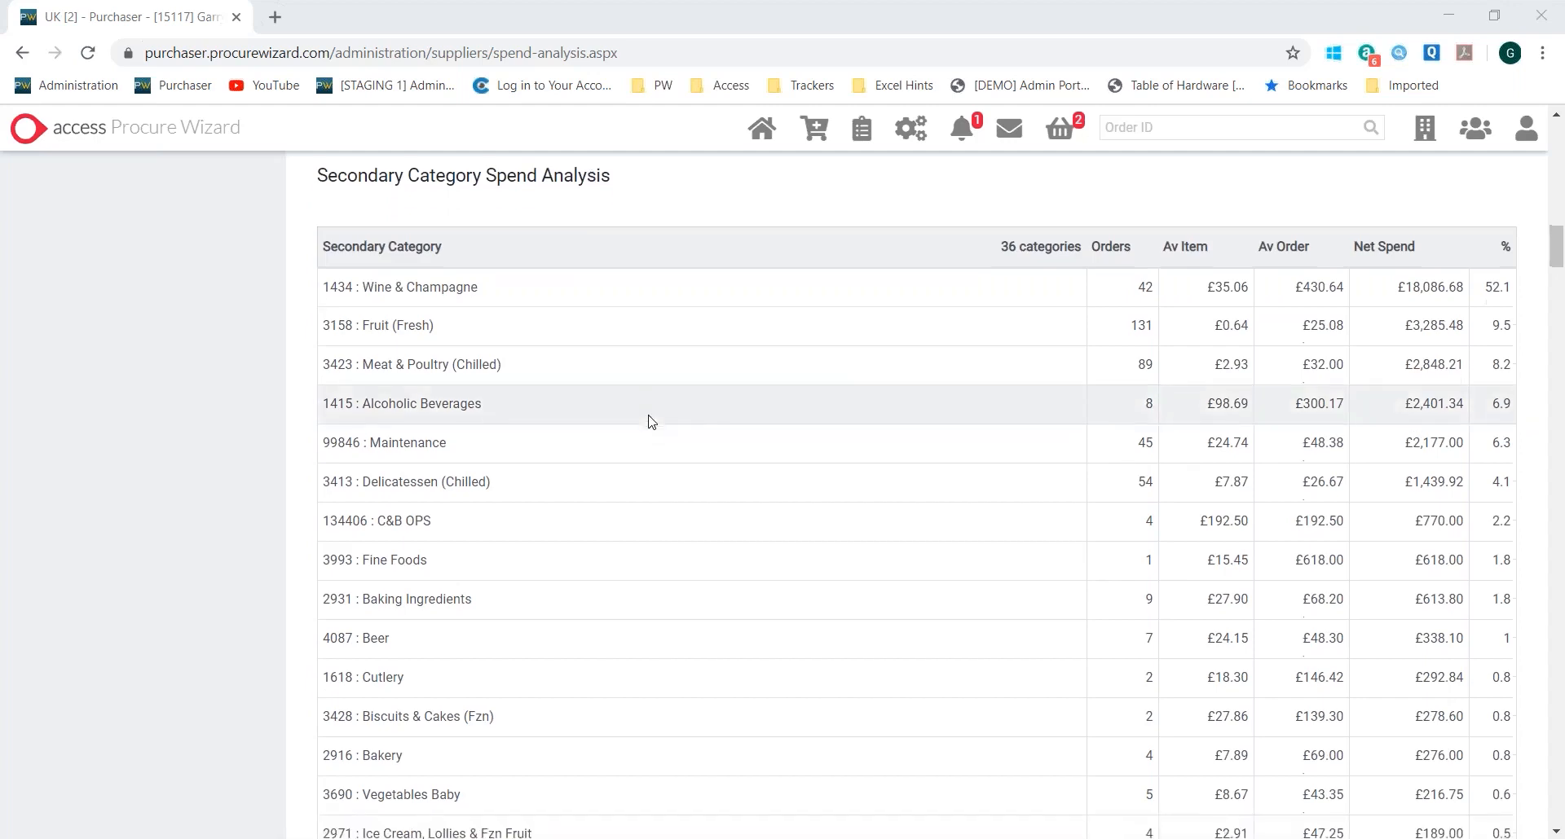
Examine the product category and product spend tables, including the White Wine product's share of spend
{"action": "scroll", "coordinate": [685, 377], "scroll_direction": "up", "scroll_amount": 8}
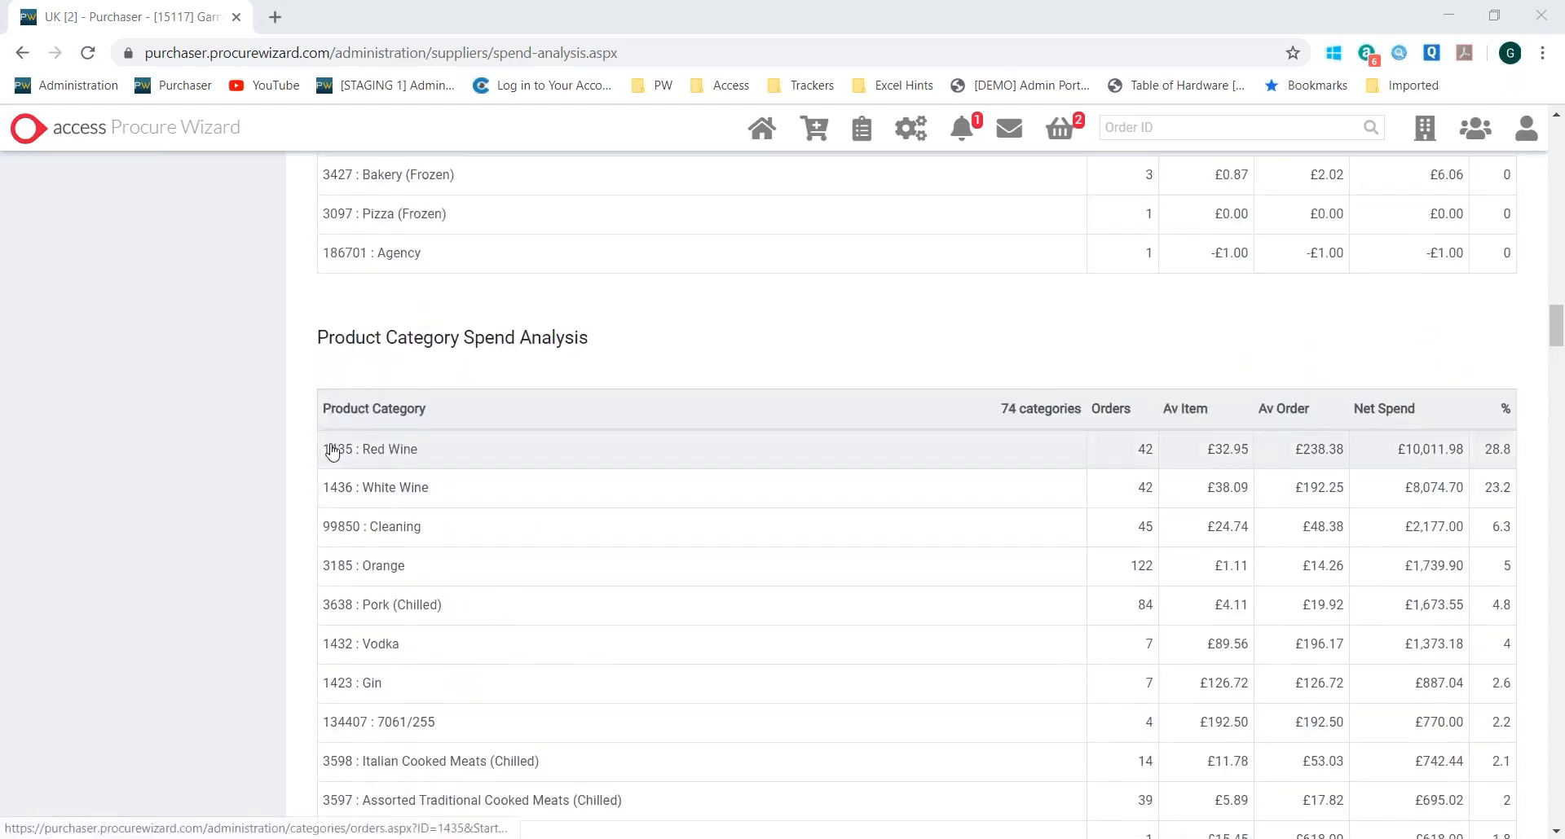
{"action": "scroll", "coordinate": [629, 464], "scroll_direction": "down", "scroll_amount": 20}
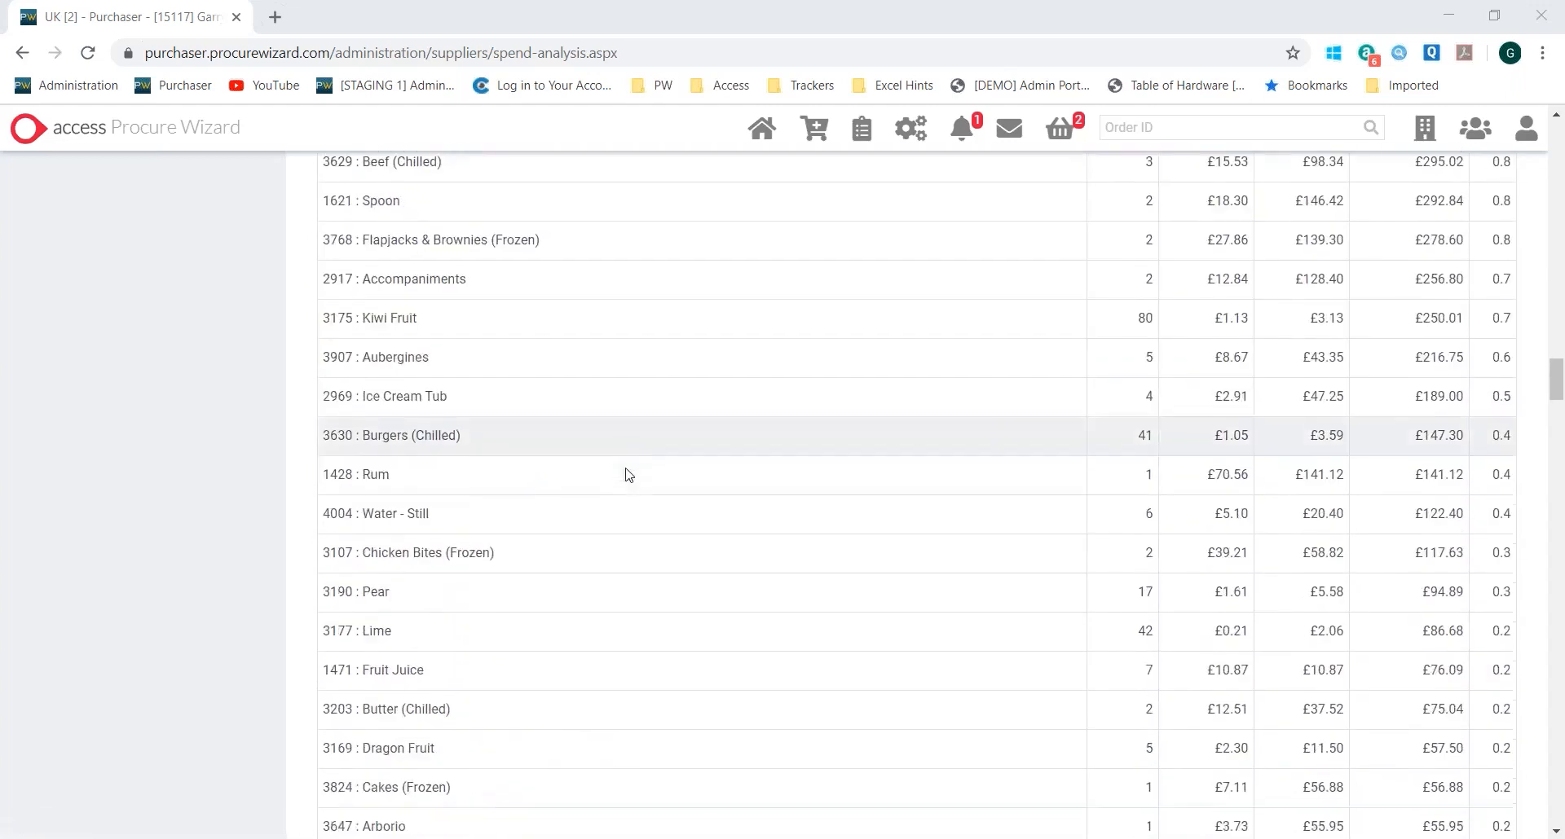
{"action": "scroll", "coordinate": [652, 436], "scroll_direction": "up", "scroll_amount": 4}
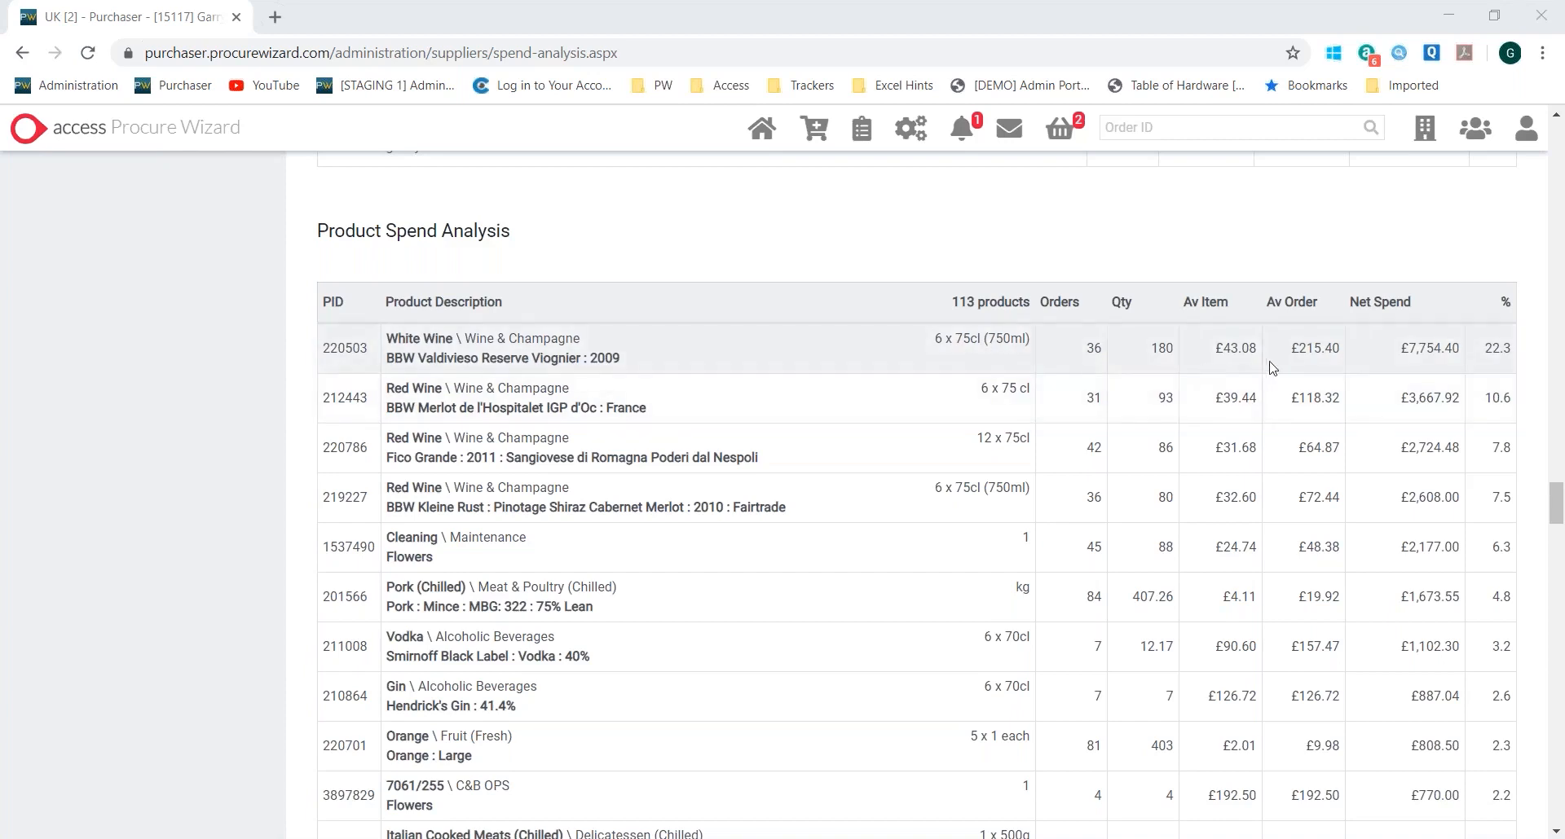
{"action": "left_click_drag", "start_coordinate": [1279, 358], "coordinate": [1510, 349]}
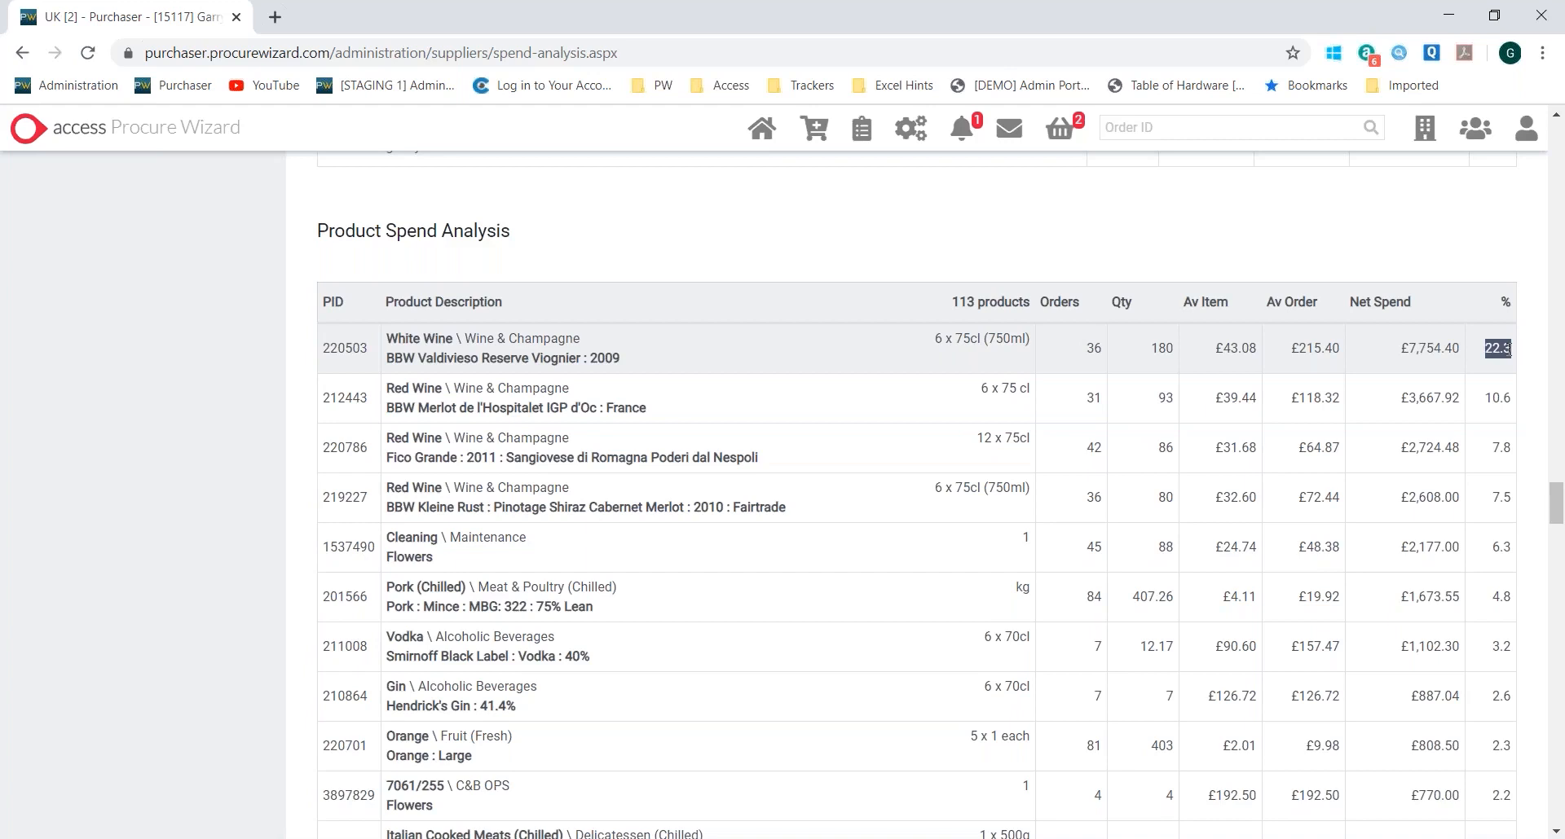
{"action": "scroll", "coordinate": [974, 533], "scroll_direction": "up", "scroll_amount": 10}
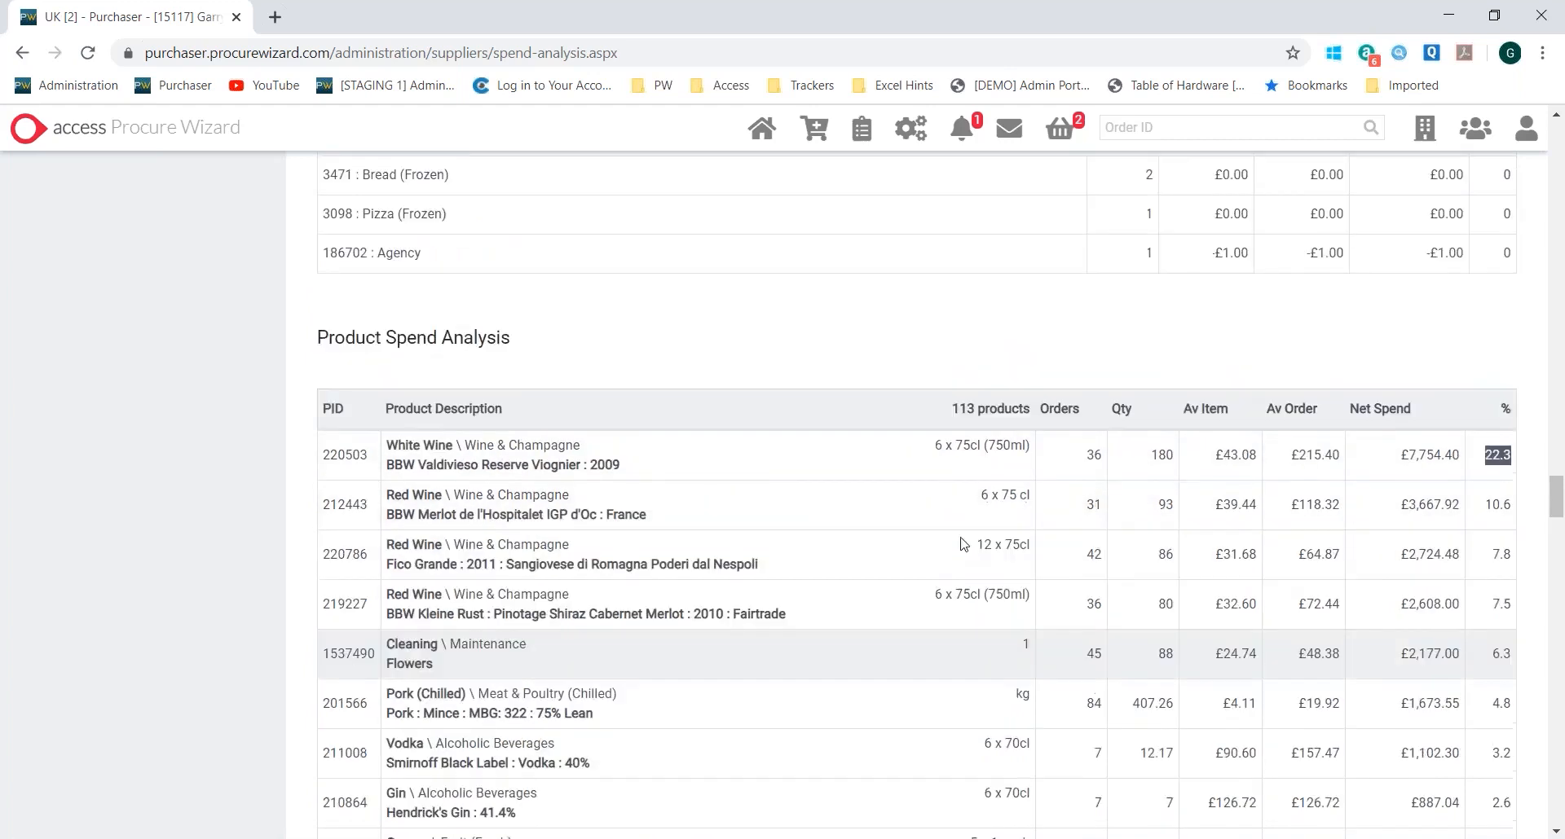
{"action": "scroll", "coordinate": [979, 534], "scroll_direction": "up", "scroll_amount": 20}
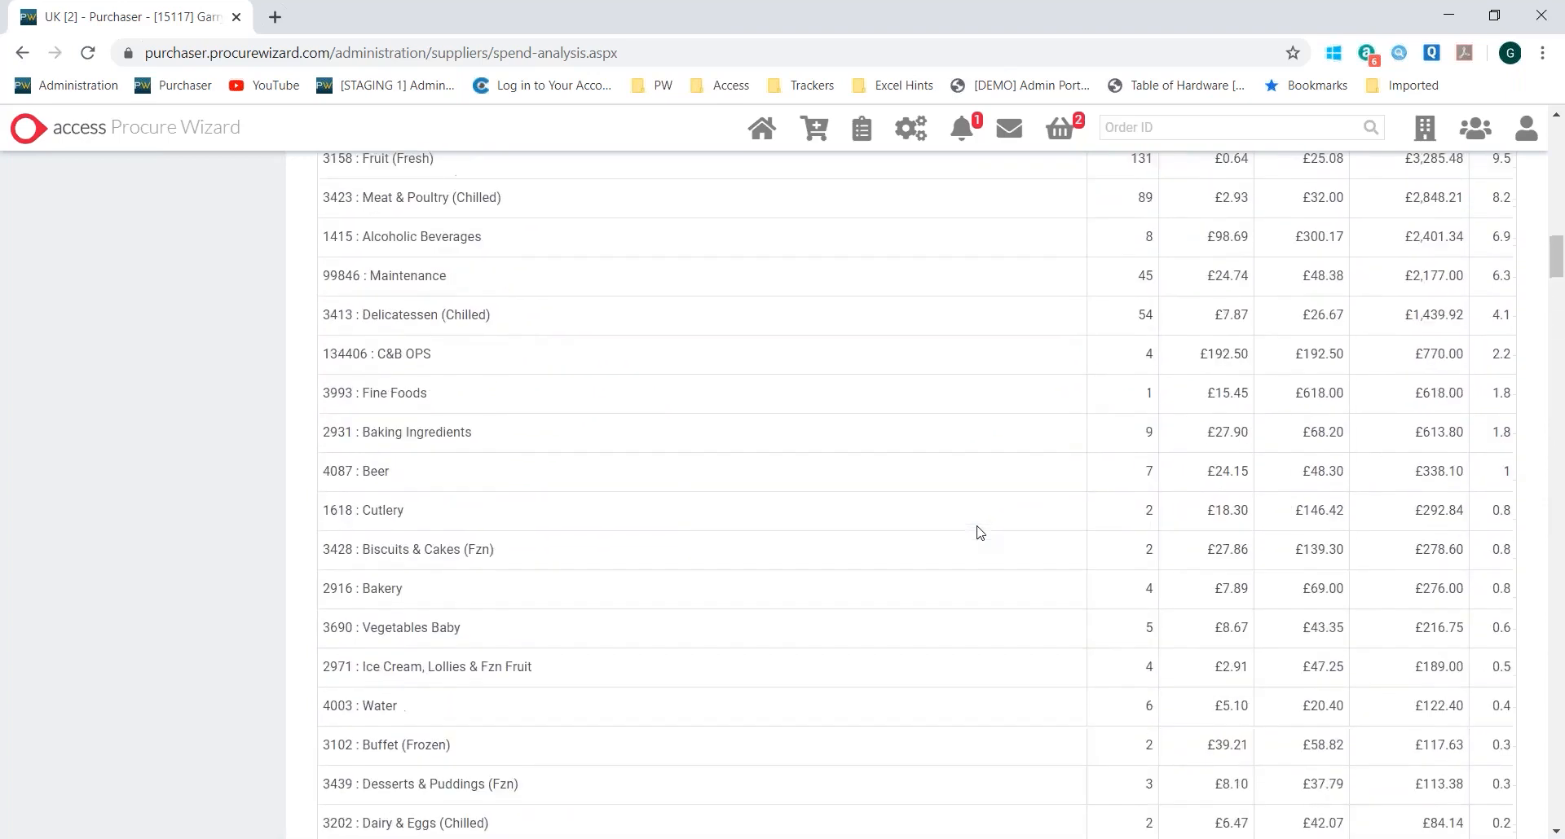
{"action": "scroll", "coordinate": [979, 534], "scroll_direction": "up", "scroll_amount": 5}
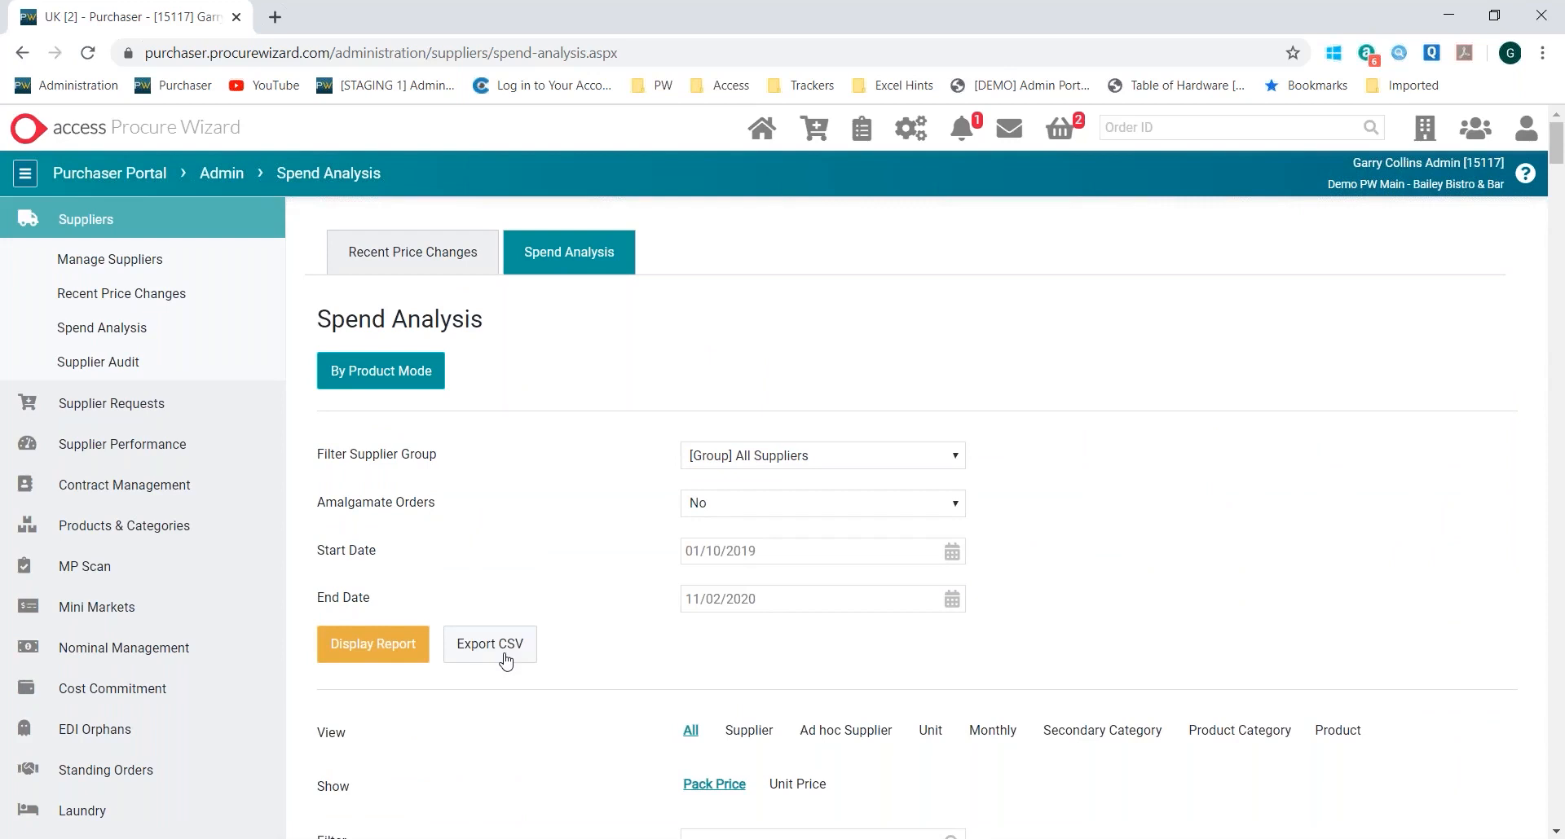
Limit the spend analysis to the Supplier view and look over its table and report notes
{"action": "scroll", "coordinate": [636, 525], "scroll_direction": "down", "scroll_amount": 4}
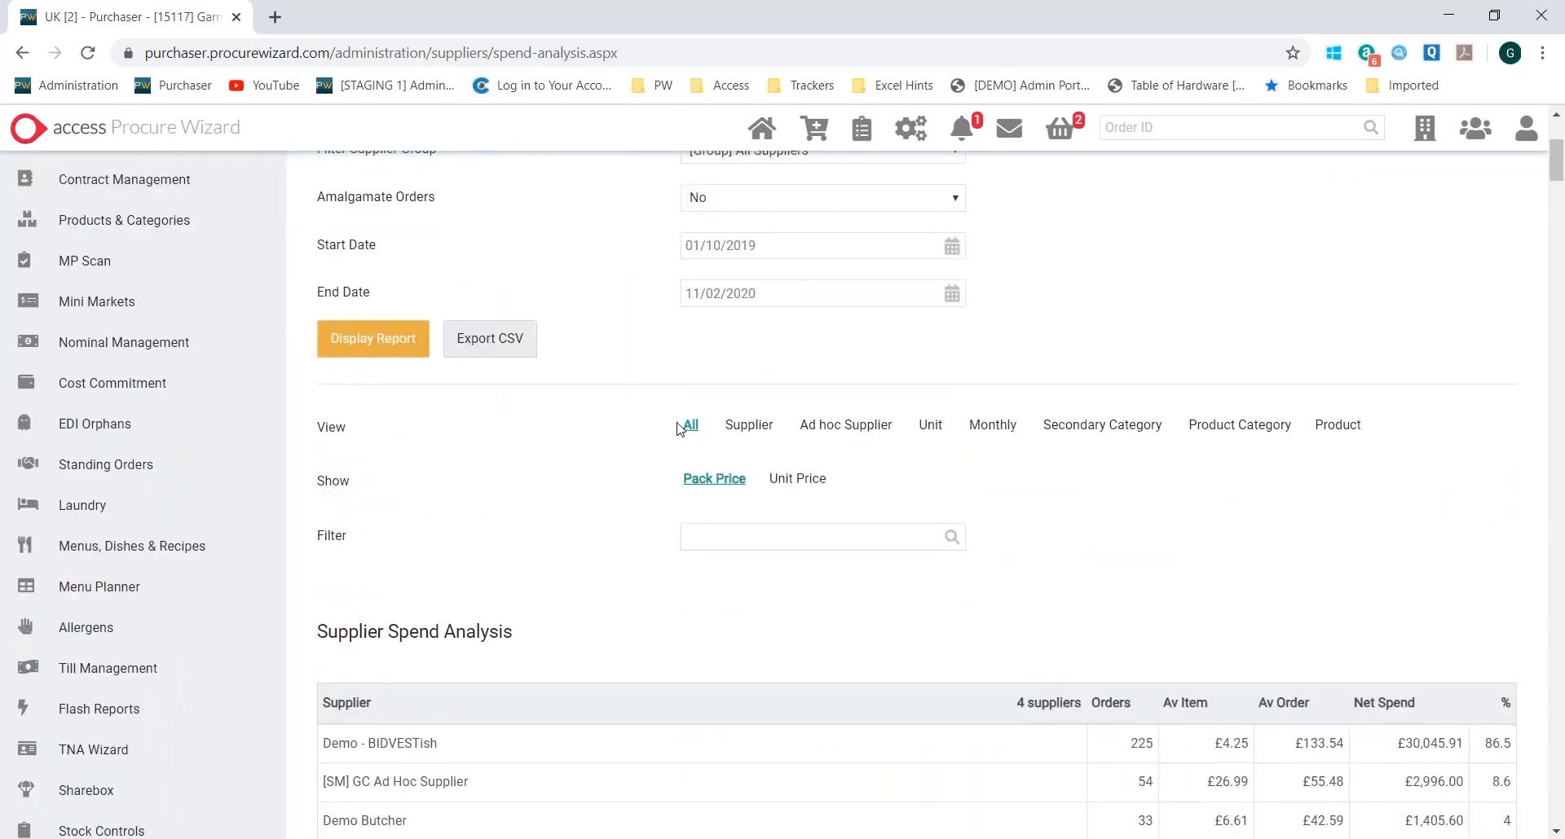
{"action": "left_click", "coordinate": [748, 425]}
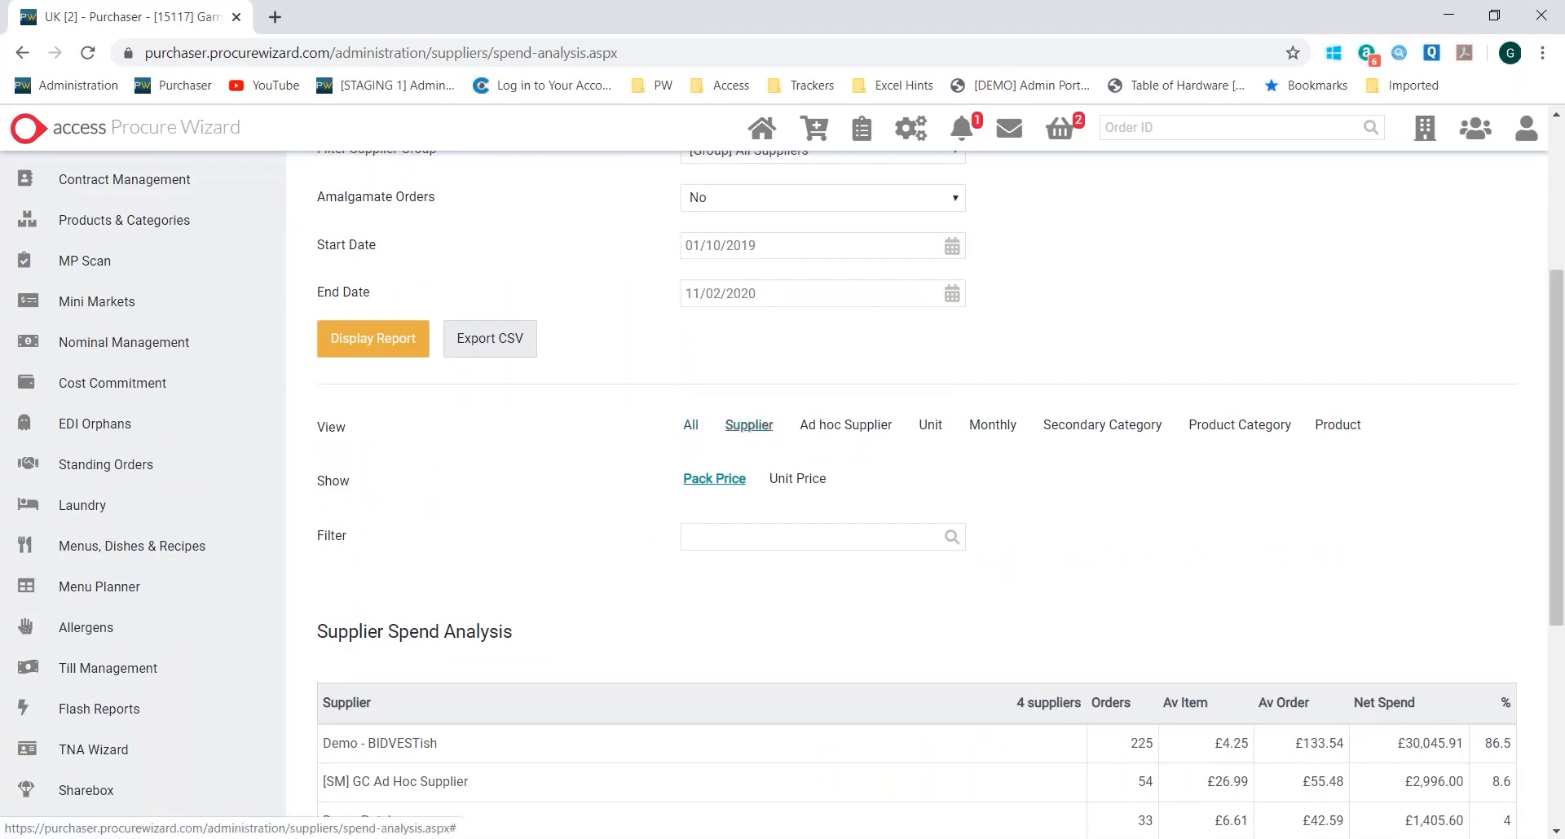
{"action": "scroll", "coordinate": [948, 503], "scroll_direction": "down", "scroll_amount": 5}
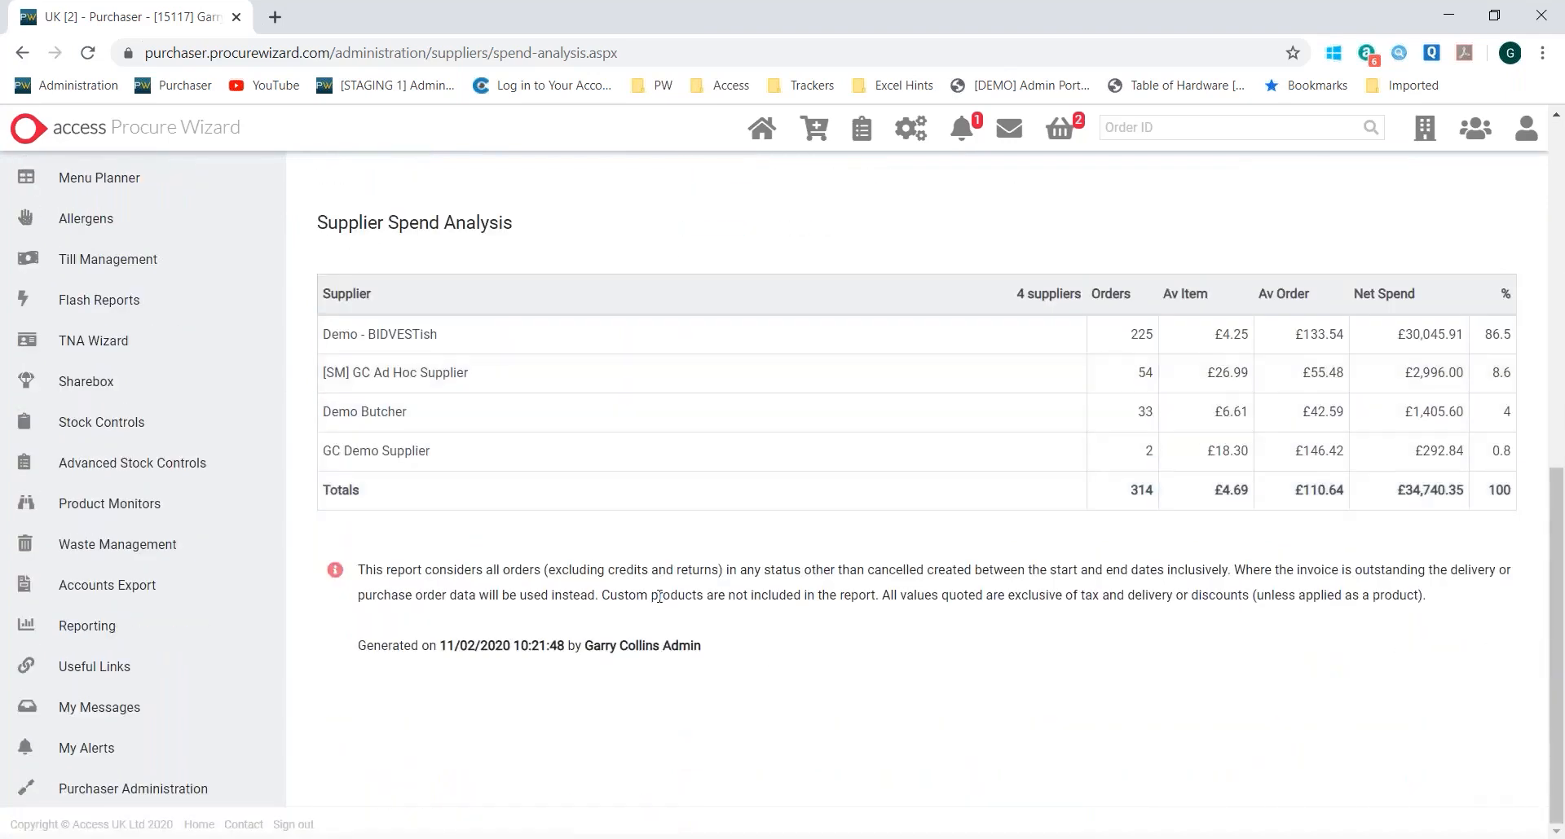
{"action": "scroll", "coordinate": [782, 679], "scroll_direction": "up", "scroll_amount": 3}
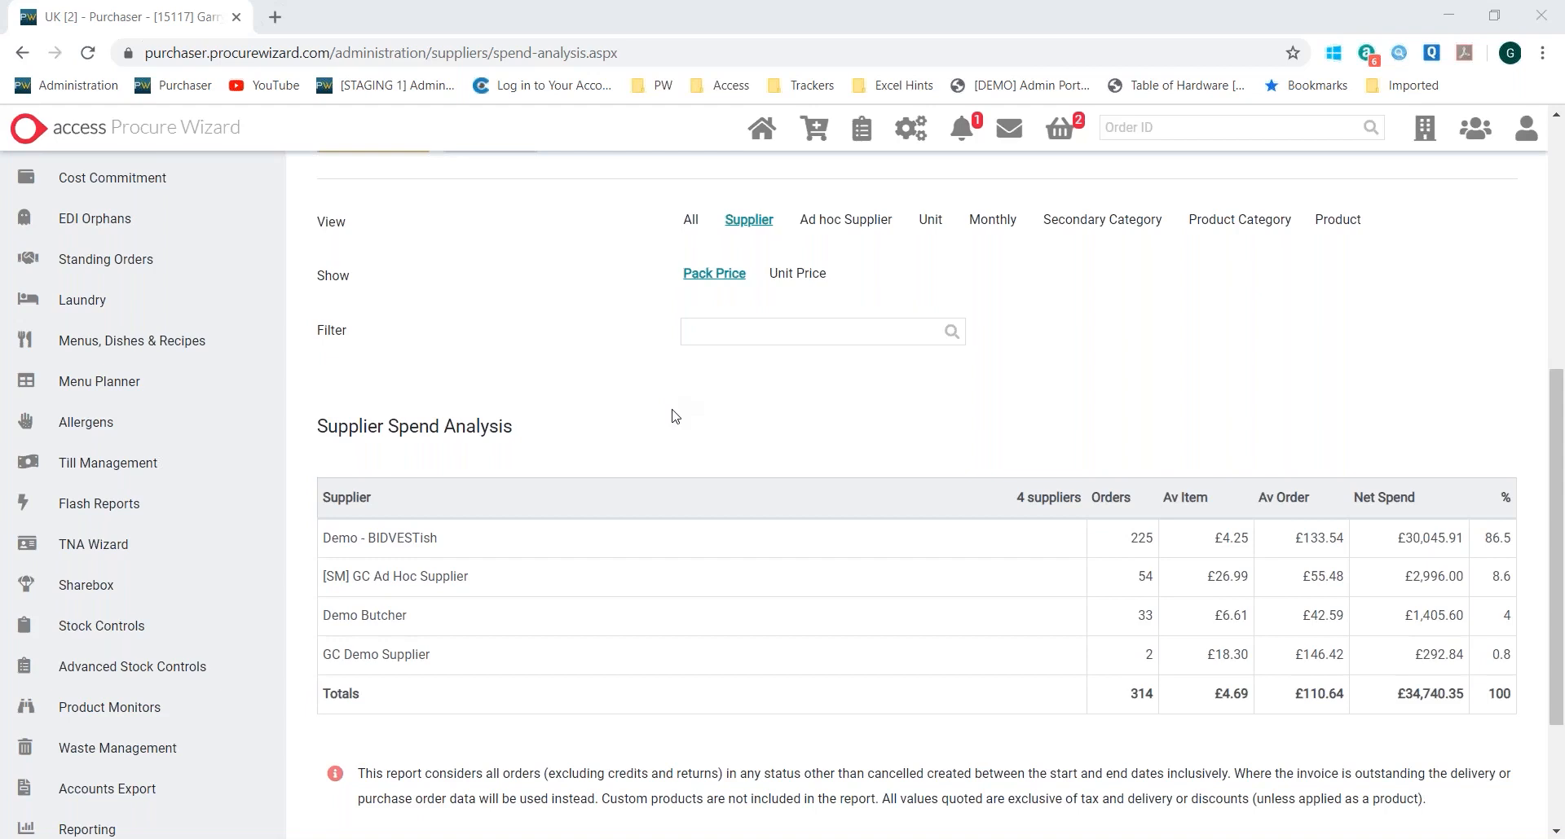
{"action": "scroll", "coordinate": [673, 416], "scroll_direction": "up", "scroll_amount": 5}
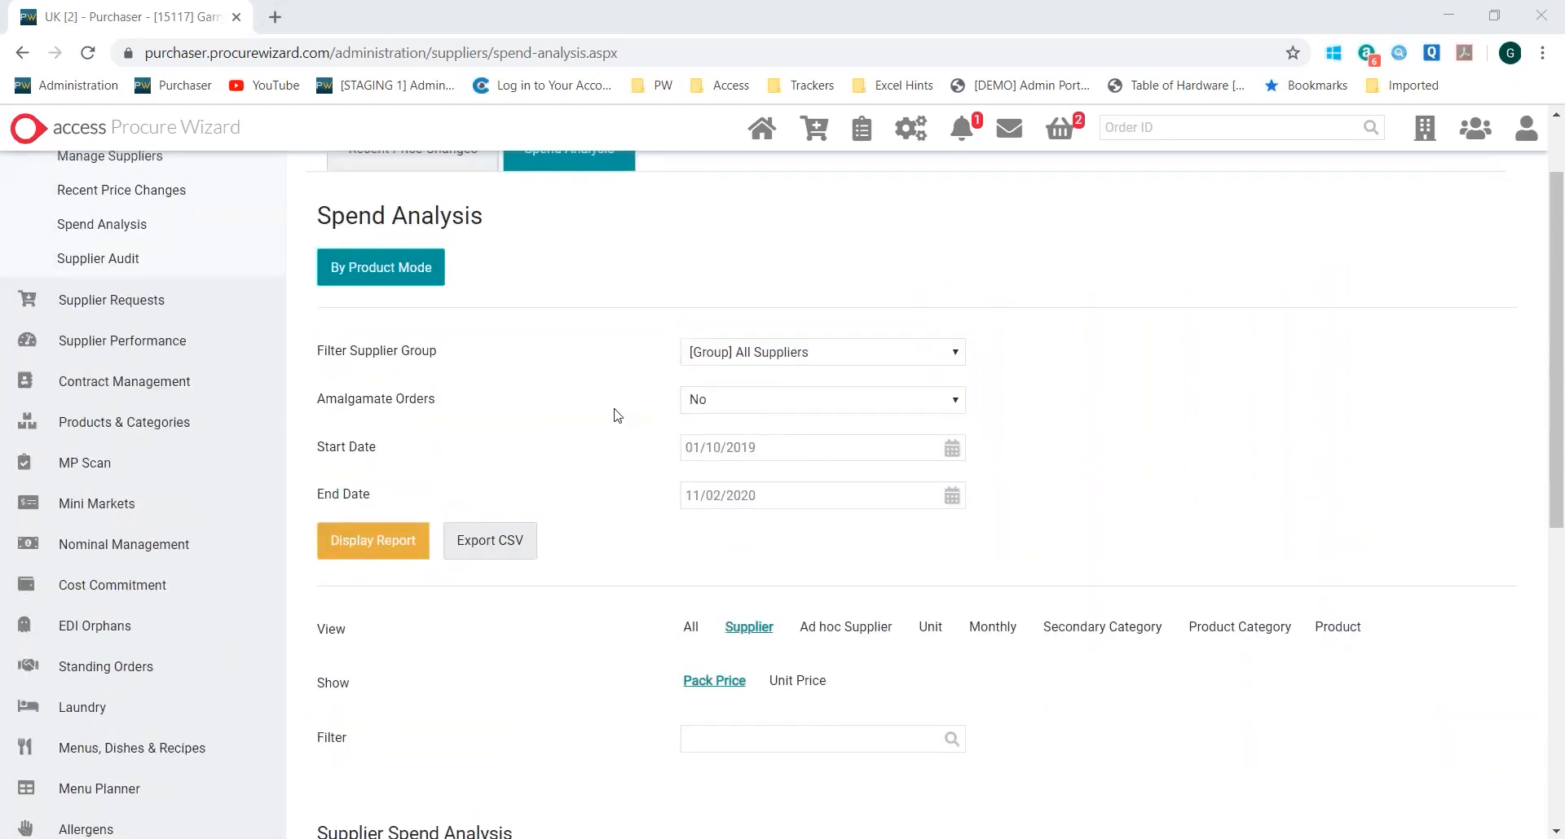